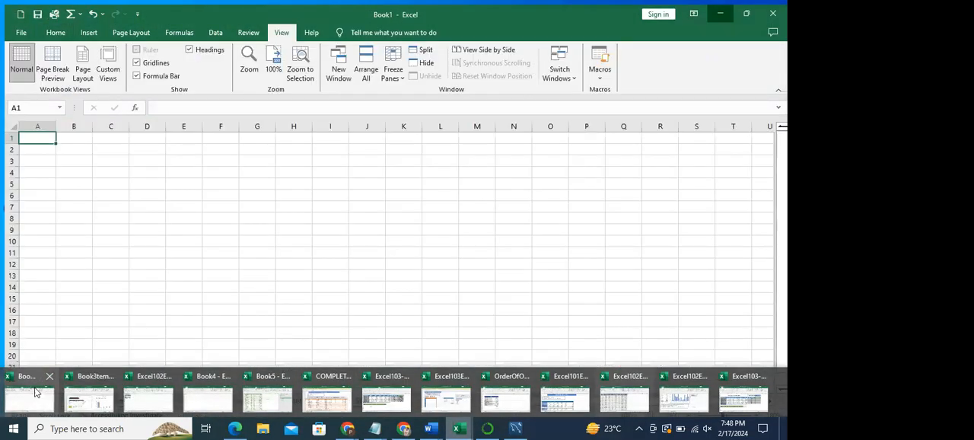
# - Switch to the Book1 workbook and open the Sheet1 (2) worksheet with the 2024 monthly budget
pyautogui.click(36, 392)
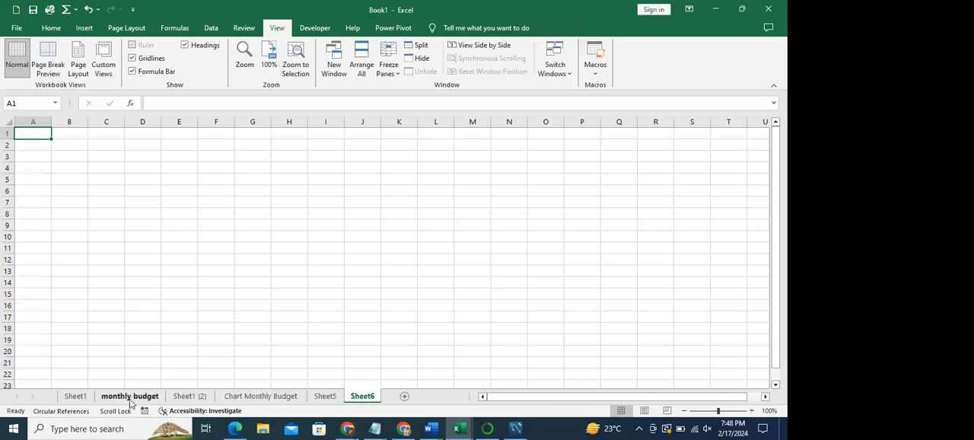
pyautogui.click(129, 396)
pyautogui.click(178, 397)
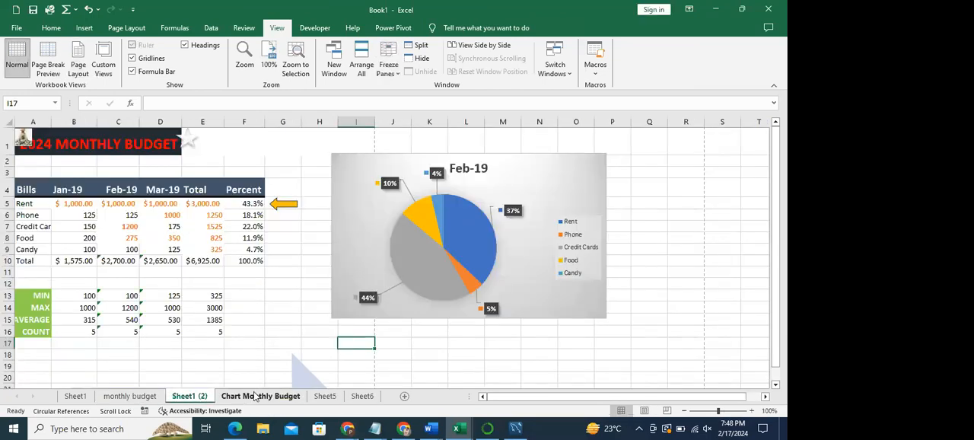
pyautogui.click(263, 397)
pyautogui.click(185, 397)
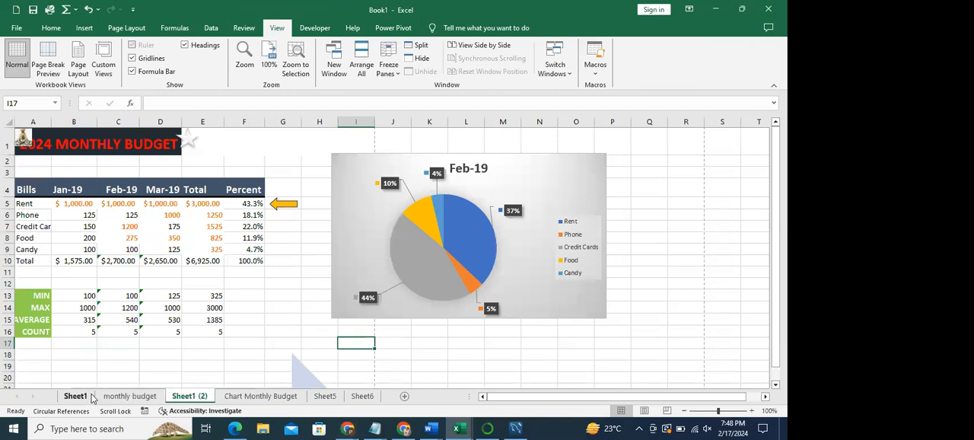
# - Move the Feb-19 pie chart left so that it starts at column H, closer to the budget table
pyautogui.moveTo(25, 195); pyautogui.dragTo(247, 262)
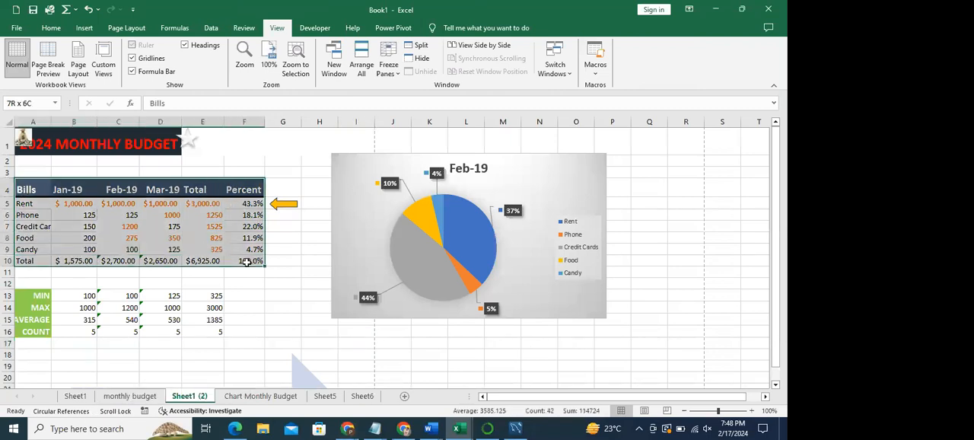
pyautogui.moveTo(44, 292); pyautogui.dragTo(221, 333)
pyautogui.moveTo(356, 160); pyautogui.dragTo(326, 160)
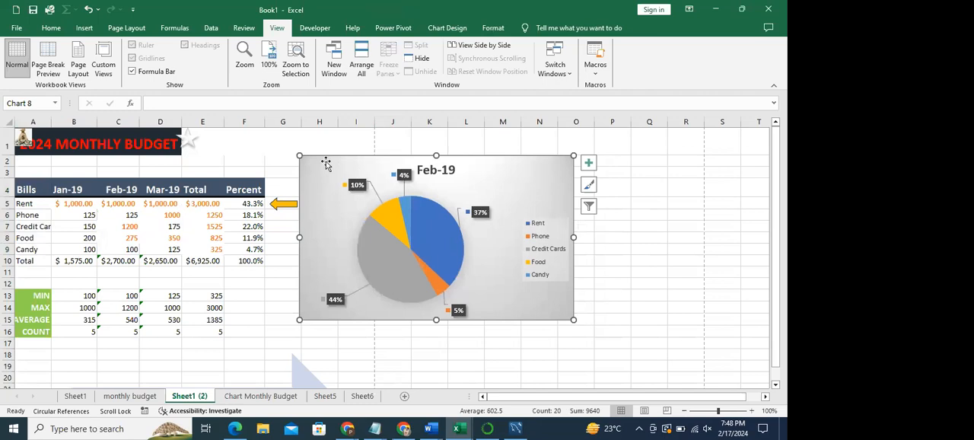
# - Examine the SmartArt process diagram below the budget figures and the available commands for inserting graphics and charts
pyautogui.moveTo(778, 152); pyautogui.dragTo(769, 197)
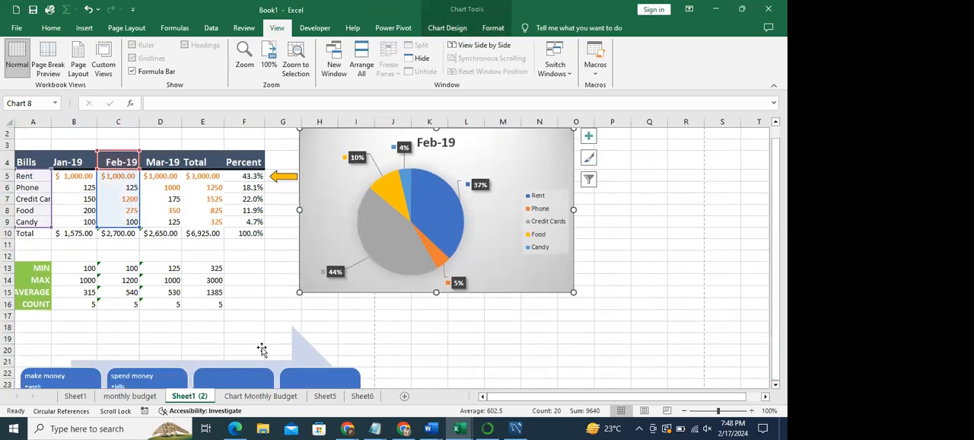
pyautogui.click(197, 365)
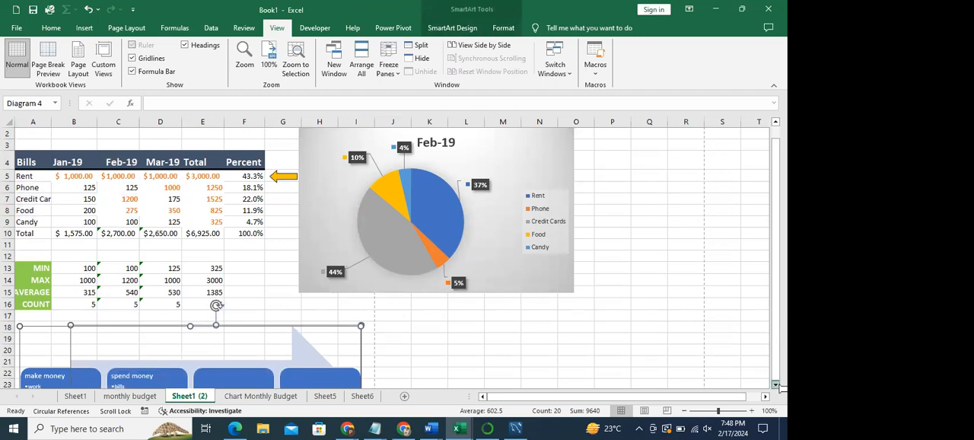
pyautogui.click(776, 384)
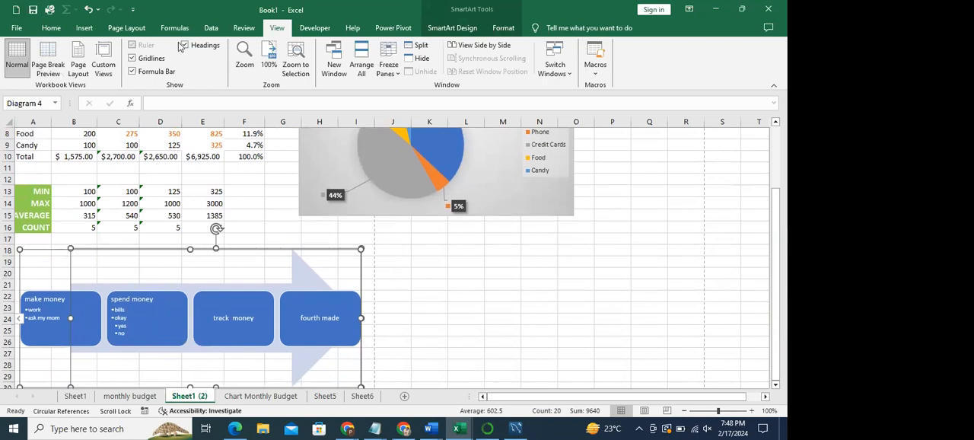
pyautogui.click(58, 30)
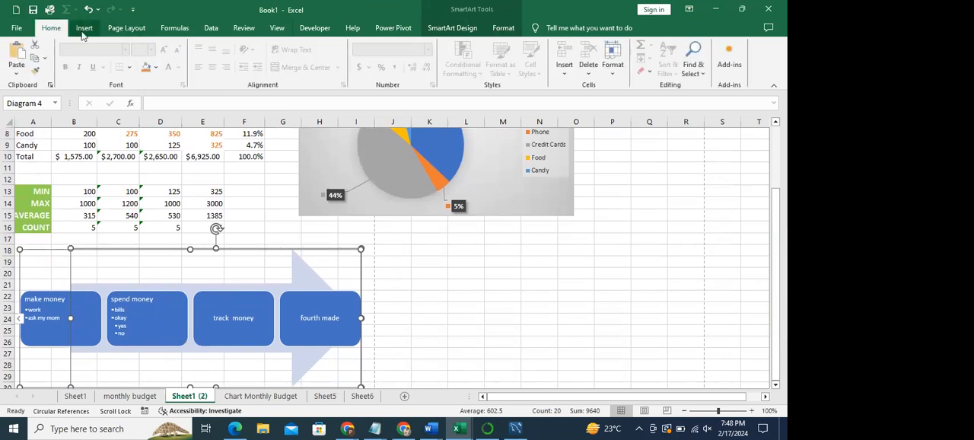
pyautogui.click(84, 29)
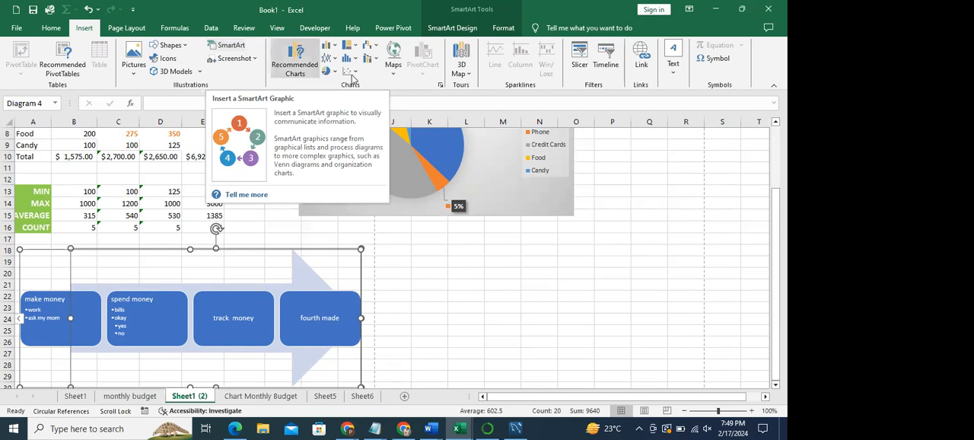
pyautogui.moveTo(777, 289); pyautogui.dragTo(784, 212)
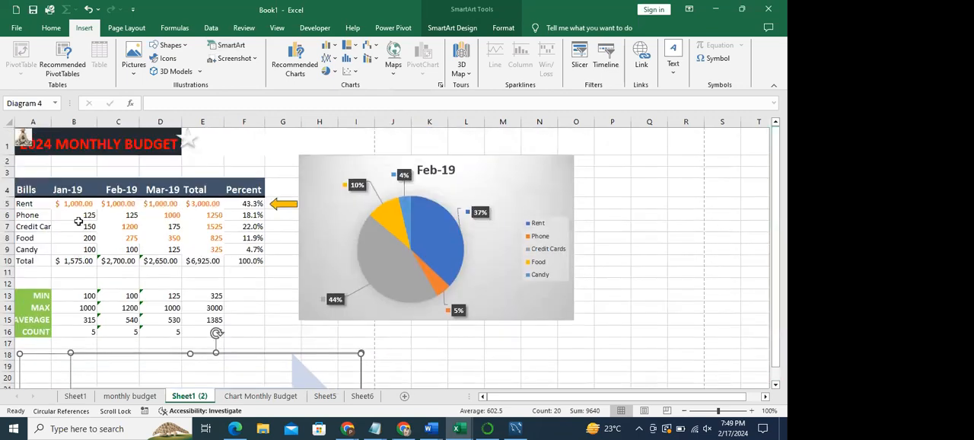
pyautogui.moveTo(69, 207); pyautogui.dragTo(197, 250)
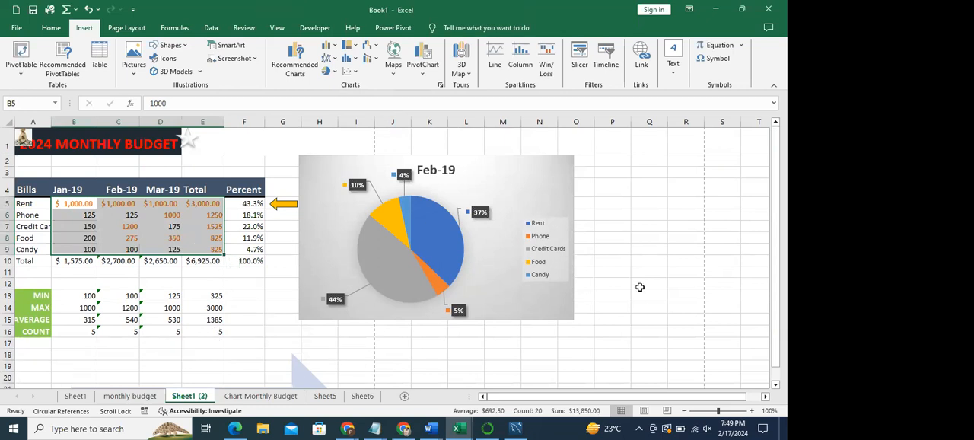
pyautogui.click(640, 287)
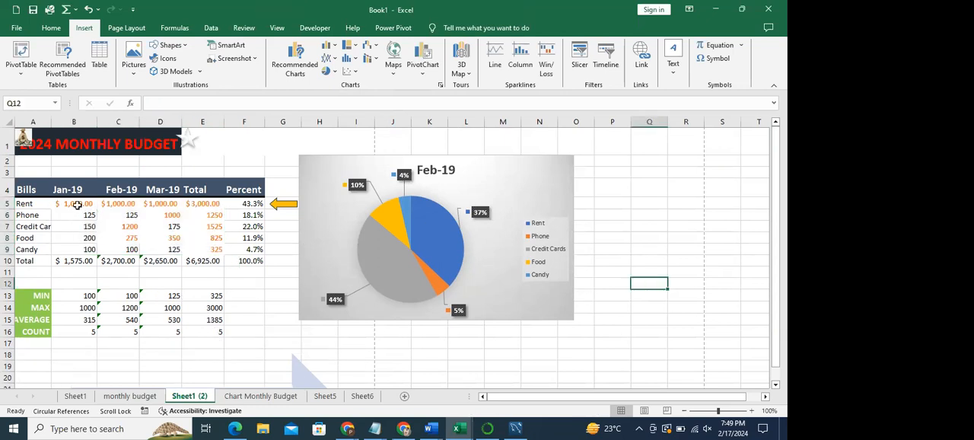
pyautogui.moveTo(76, 205); pyautogui.dragTo(48, 228)
pyautogui.click(168, 282)
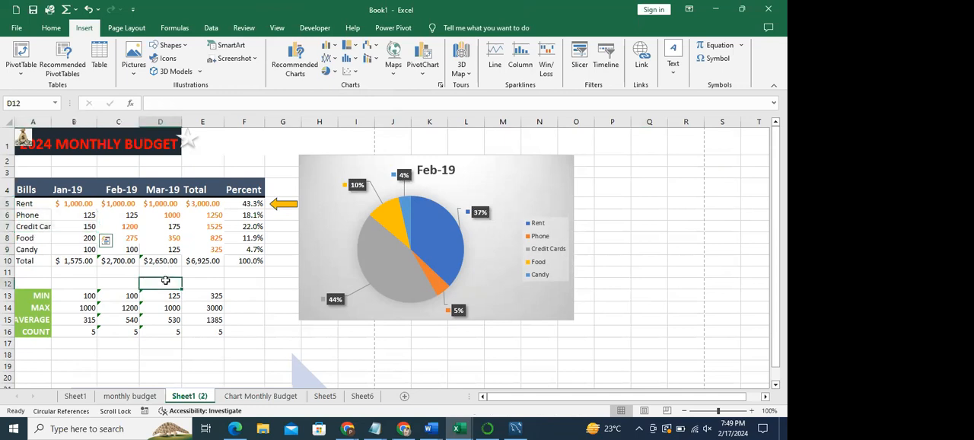
# - Insert a 2-D pie chart from the bill names and amounts in A5:E9
pyautogui.moveTo(26, 205); pyautogui.dragTo(203, 250)
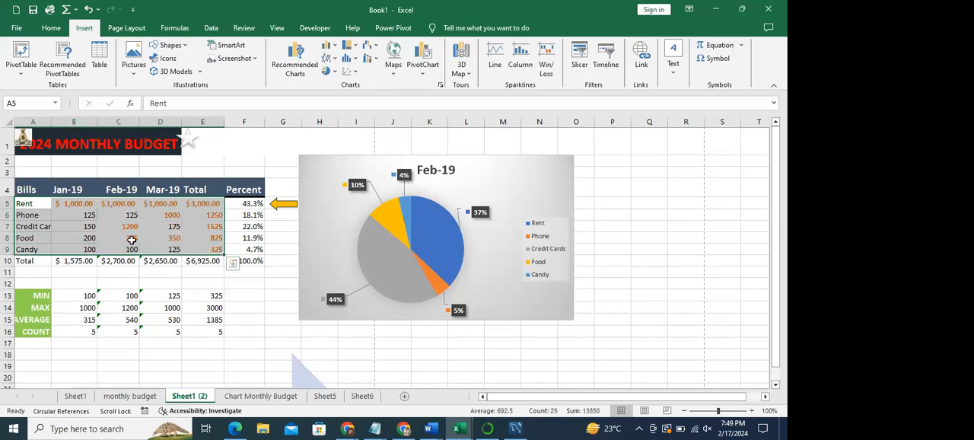
pyautogui.click(336, 74)
pyautogui.click(329, 48)
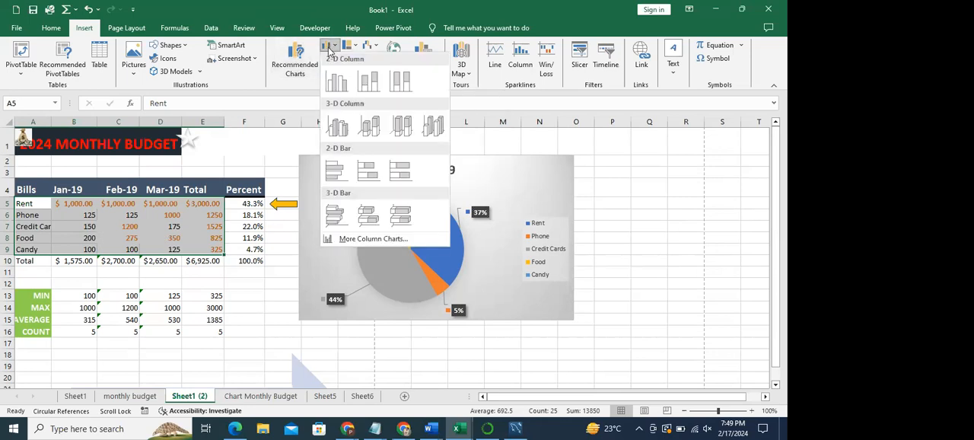
pyautogui.click(350, 47)
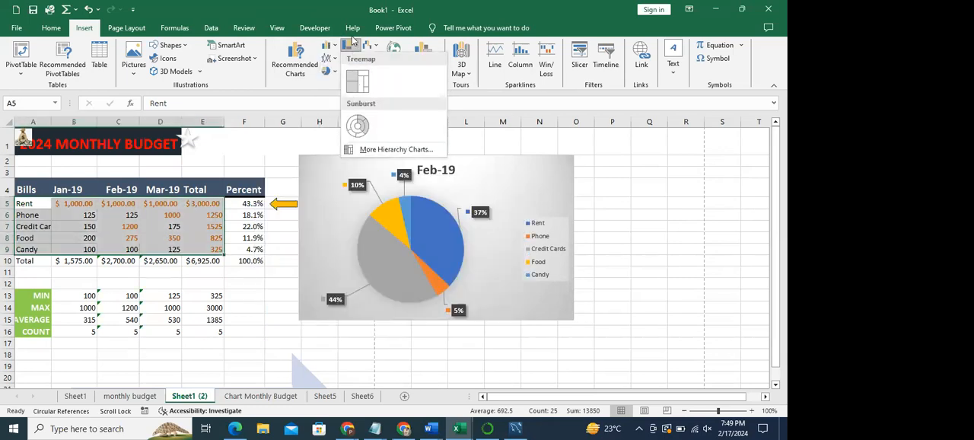
pyautogui.click(369, 46)
pyautogui.click(290, 115)
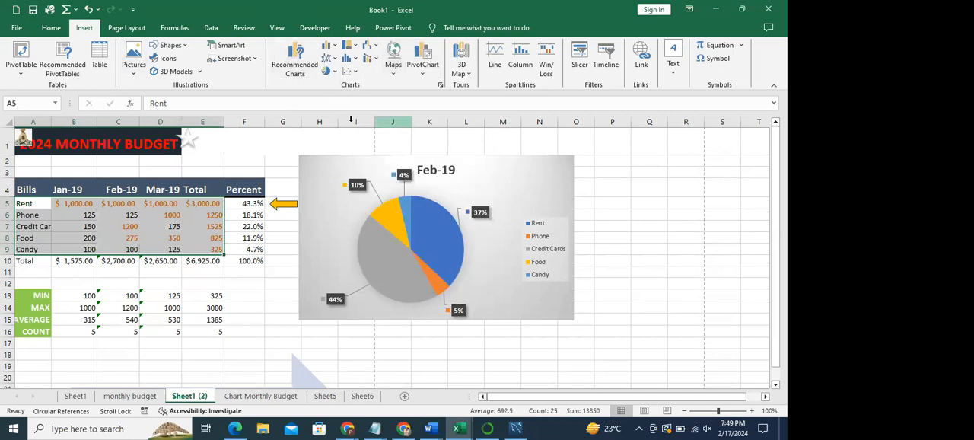
pyautogui.click(329, 71)
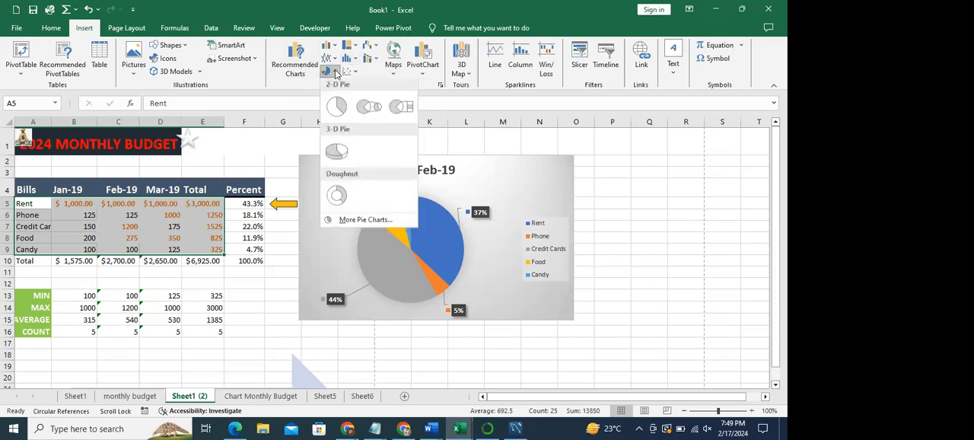
pyautogui.click(336, 107)
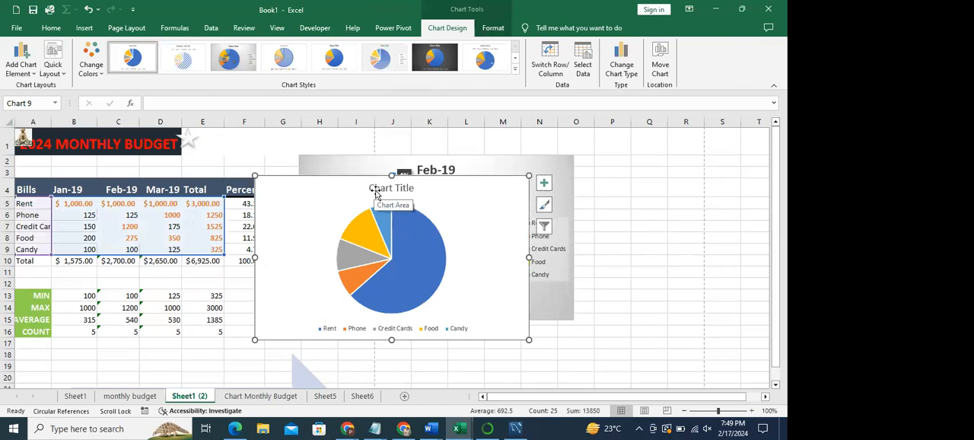
# - Move the new pie chart as a whole, keeping its title in place, so that it starts at column J in row 1
pyautogui.moveTo(373, 185); pyautogui.dragTo(451, 177)
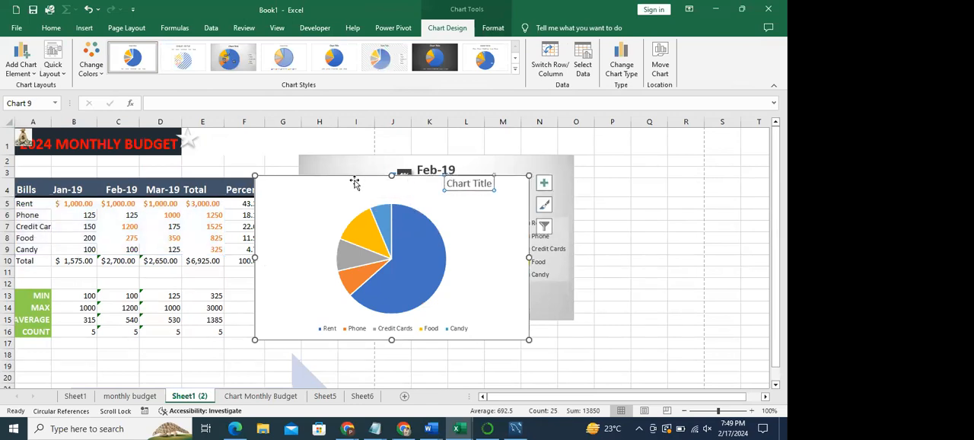
pyautogui.hotkey('ctrl', 'z')
pyautogui.moveTo(328, 178); pyautogui.dragTo(451, 144)
pyautogui.click(545, 240)
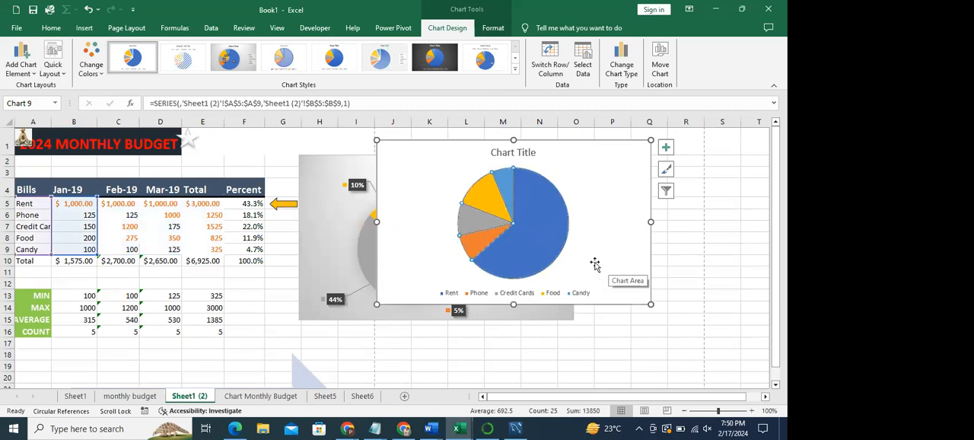
pyautogui.click(694, 260)
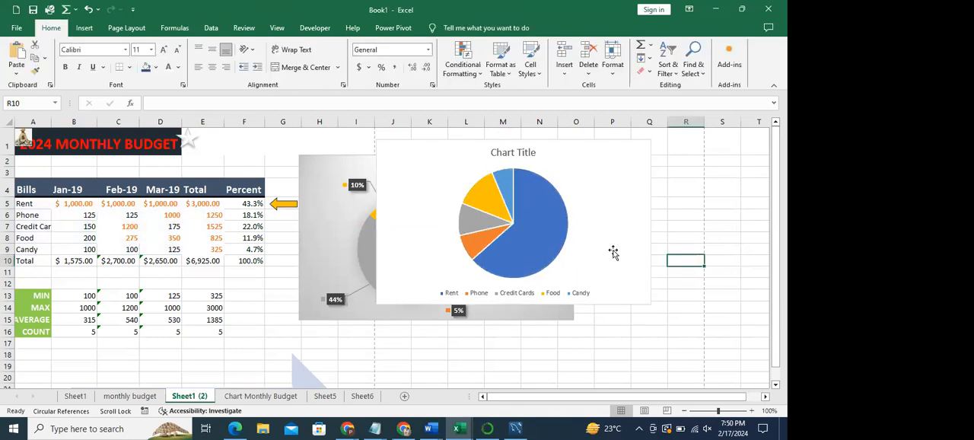
# - Switch the new pie chart's rows and columns to plot the Rent values, and apply the grey gradient style with dark percentage labels
pyautogui.click(537, 232)
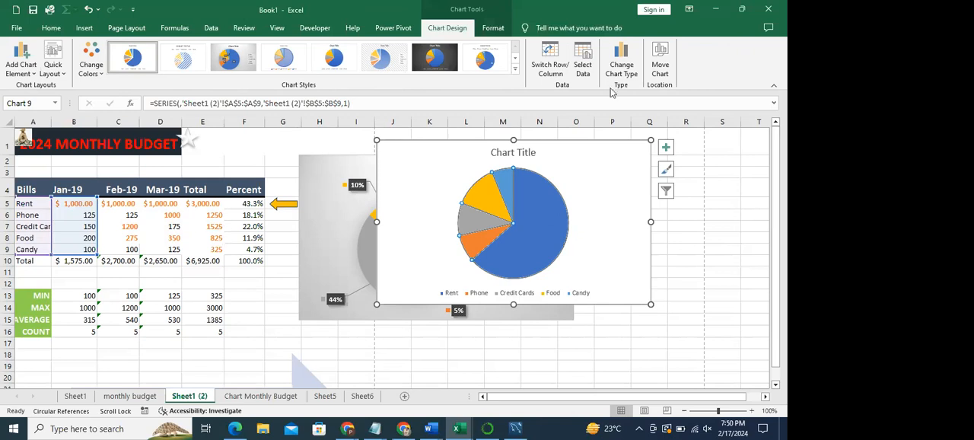
pyautogui.click(558, 65)
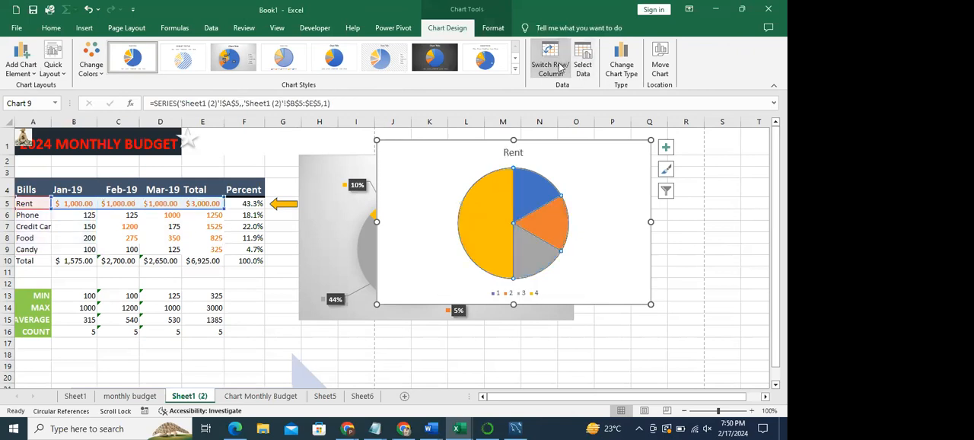
pyautogui.click(560, 67)
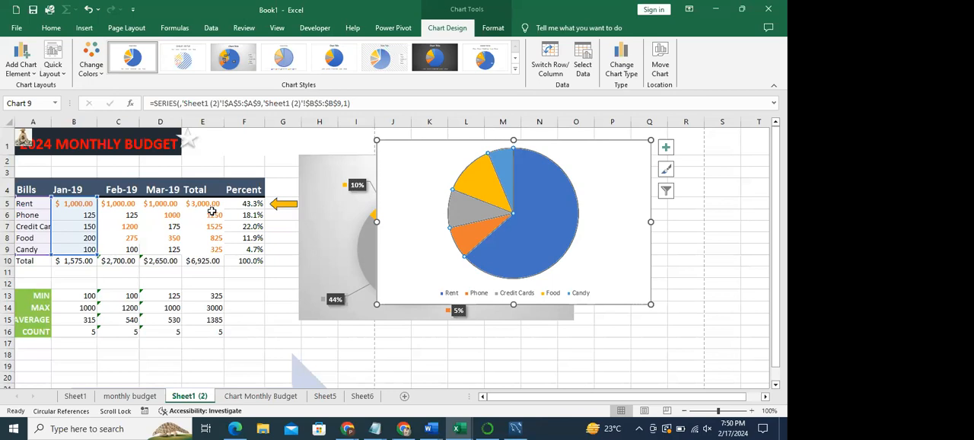
pyautogui.click(546, 59)
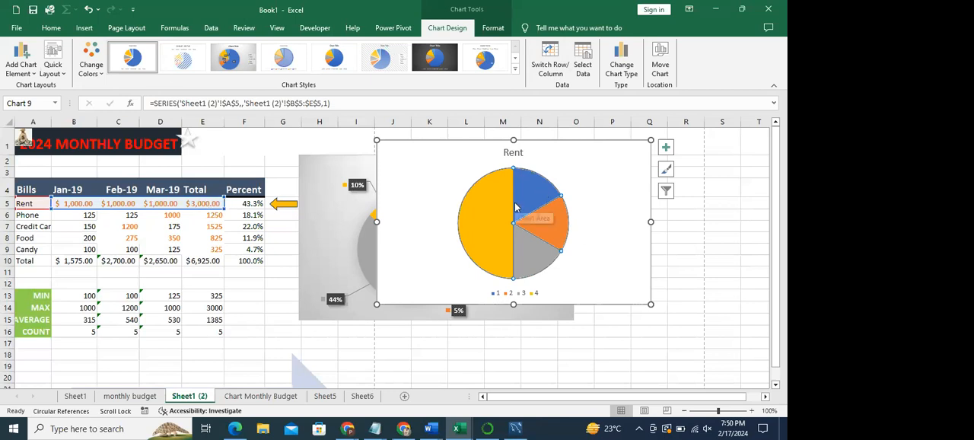
pyautogui.click(241, 67)
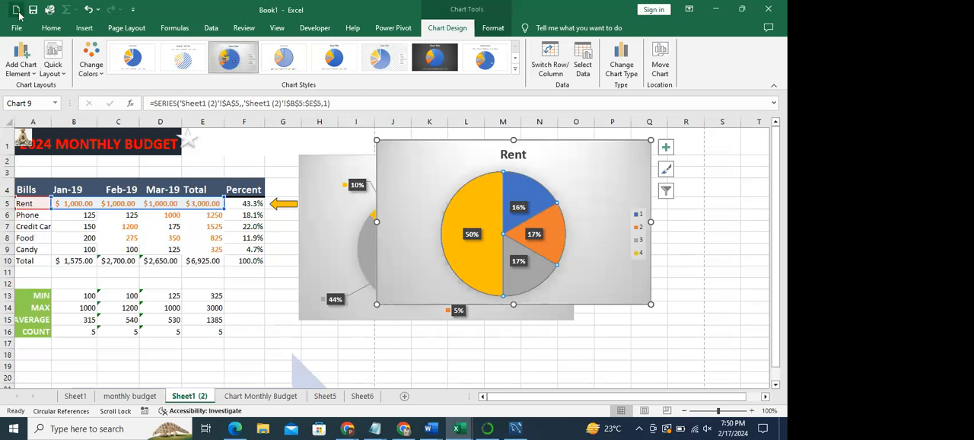
# - Examine the Rent chart's data label and legend placement options, and compare its title with the label in cell A5
pyautogui.click(20, 71)
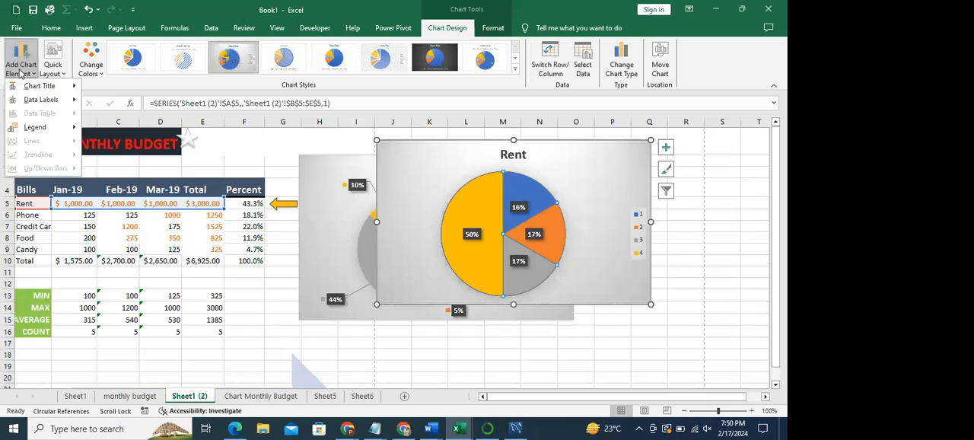
pyautogui.moveTo(39, 102)
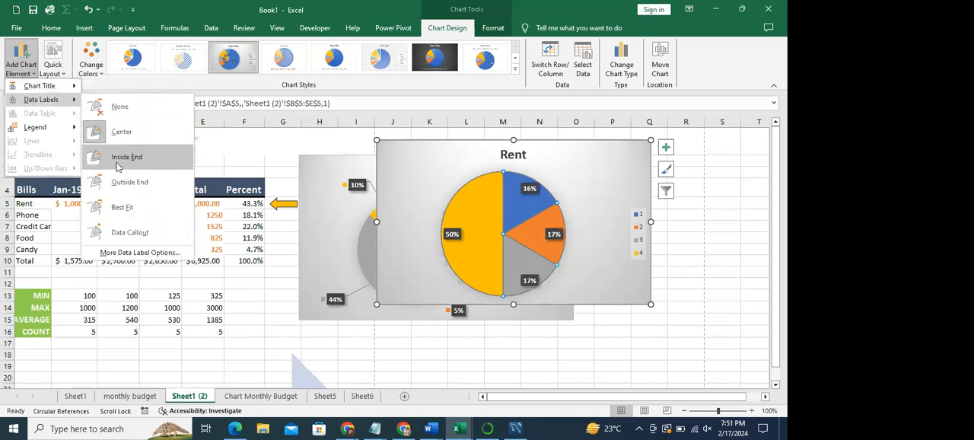
pyautogui.moveTo(33, 130)
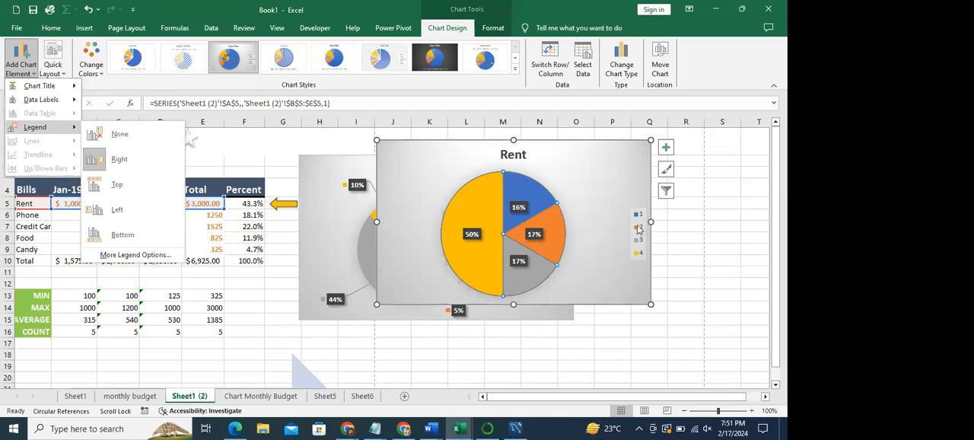
pyautogui.click(224, 330)
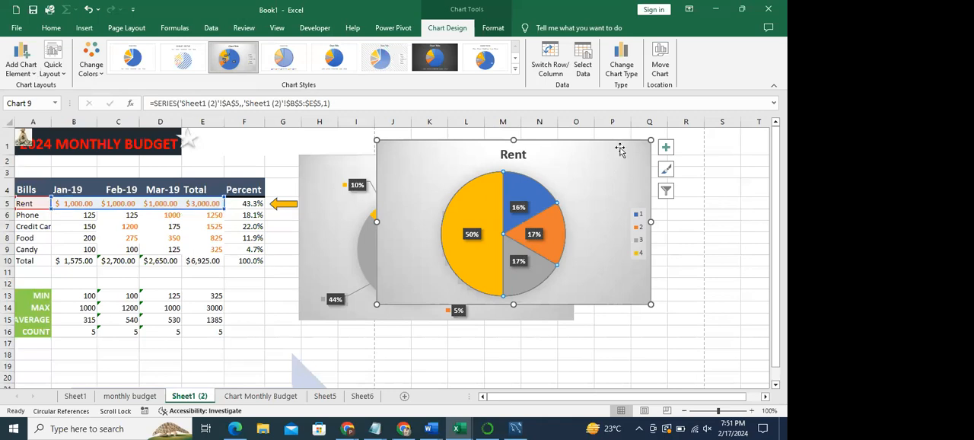
pyautogui.click(514, 154)
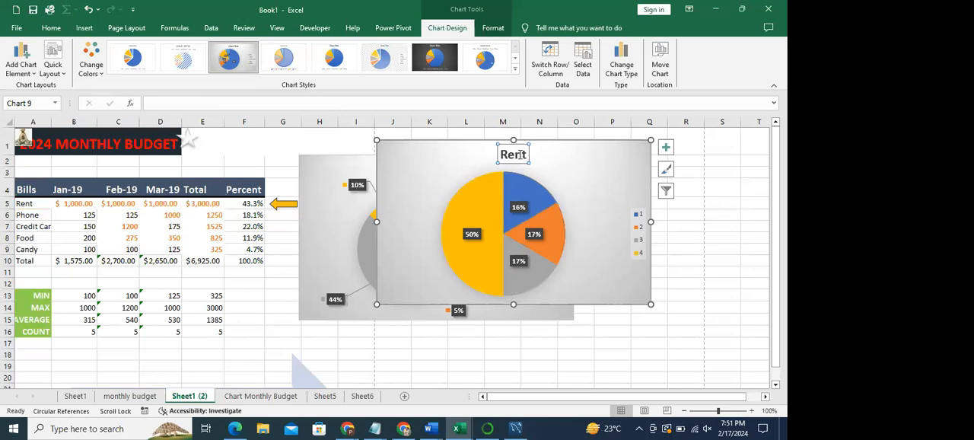
pyautogui.click(25, 202)
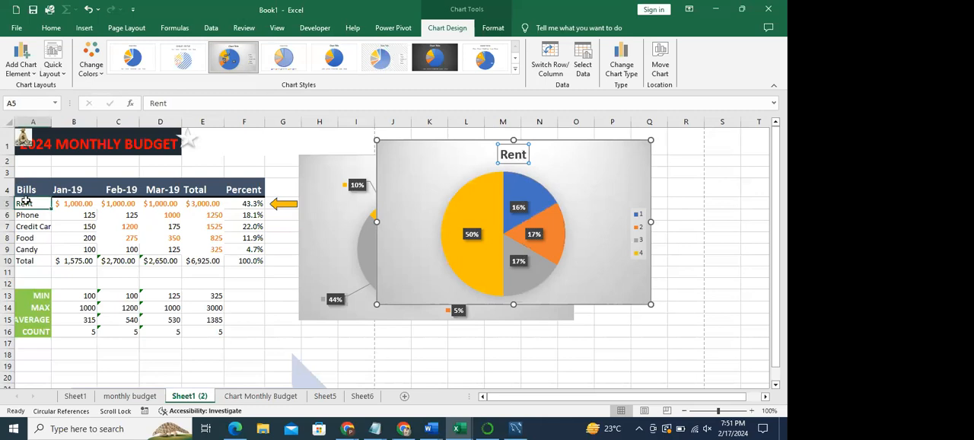
pyautogui.click(447, 163)
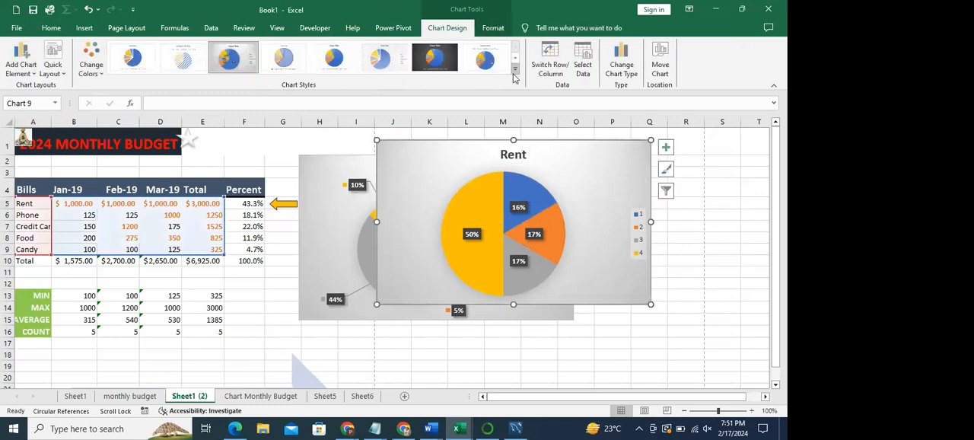
# - Look through the remaining chart styles and quick layouts available for the Rent chart without applying any
pyautogui.click(515, 71)
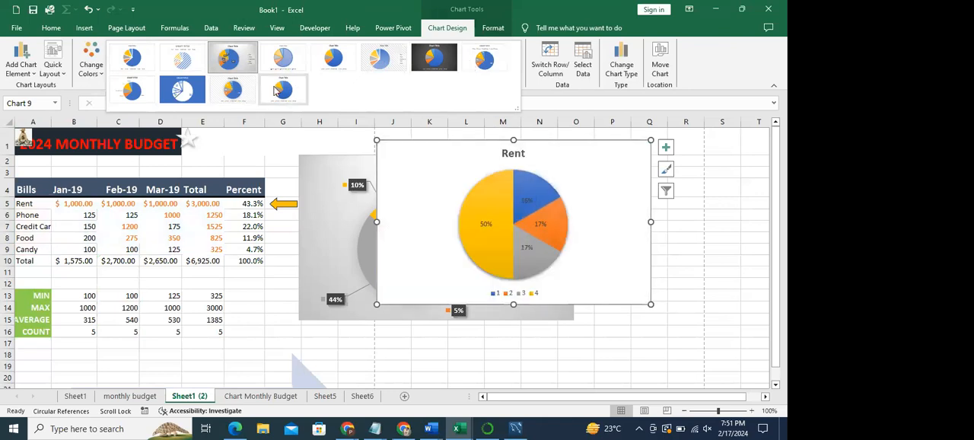
pyautogui.press('Escape')
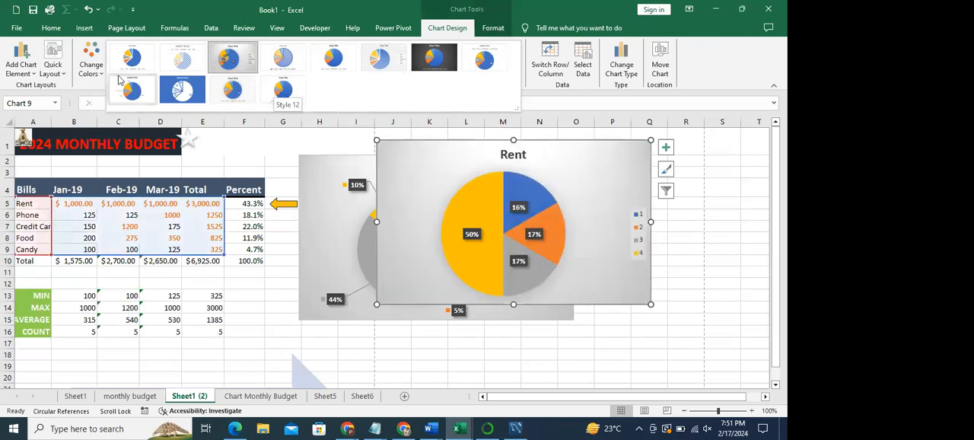
pyautogui.click(52, 70)
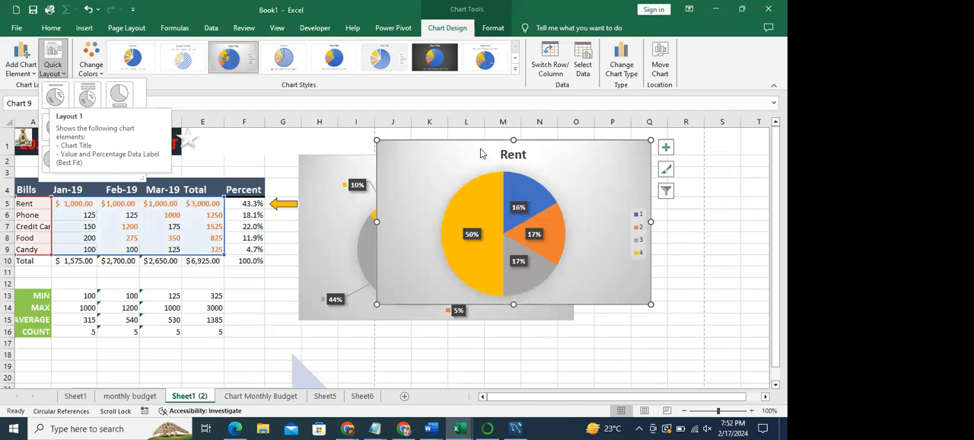
pyautogui.click(411, 204)
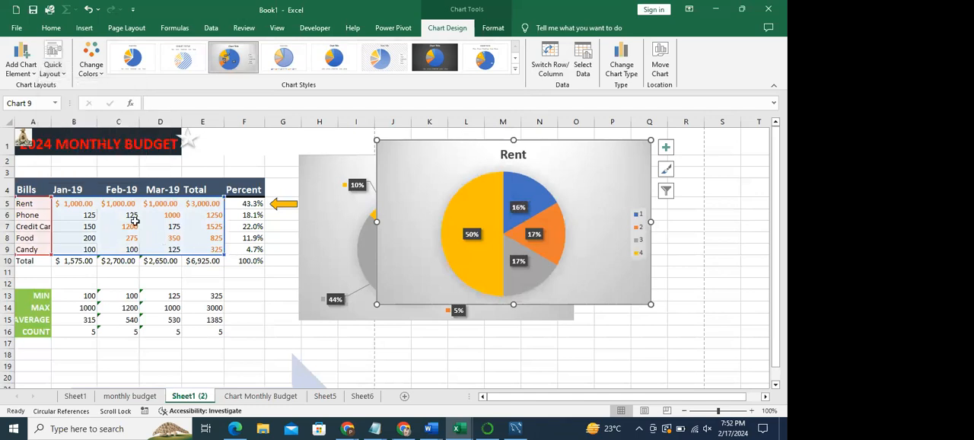
# - Switch the Rent chart's rows and columns so that its slices plot the bills from Rent to Candy
pyautogui.click(554, 67)
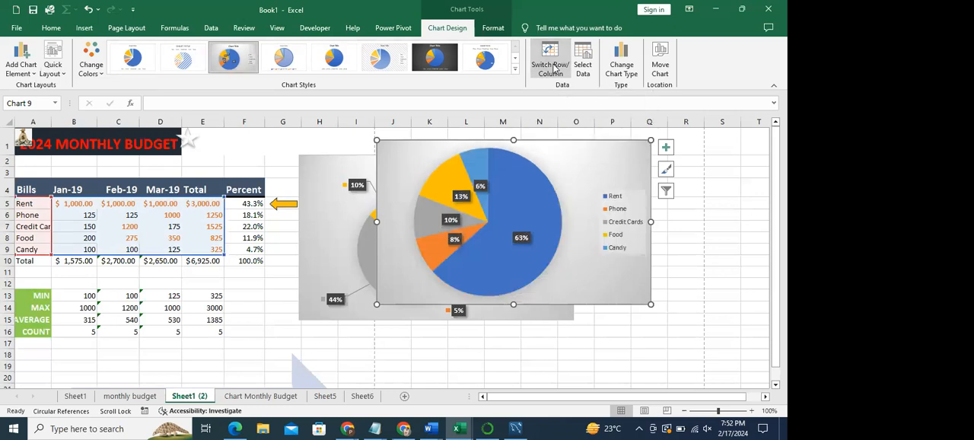
pyautogui.click(555, 67)
pyautogui.click(555, 67)
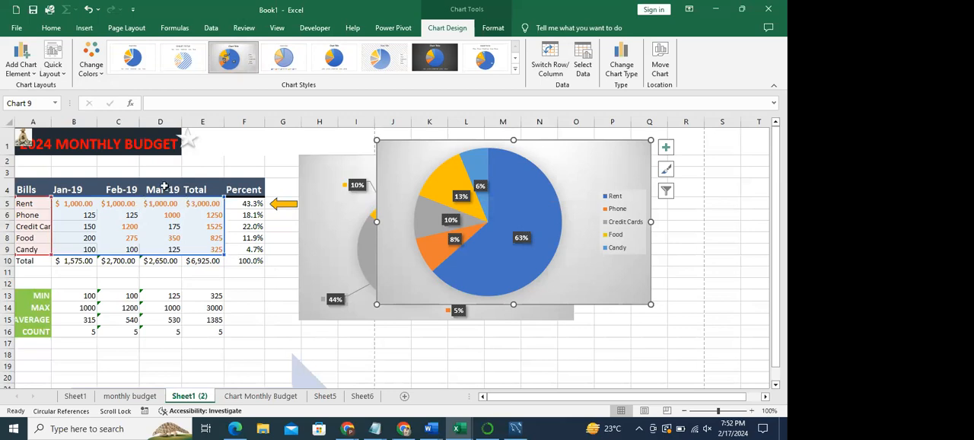
# - View the formatting options for the pie chart's plot area and return to the chart design options
pyautogui.click(546, 173)
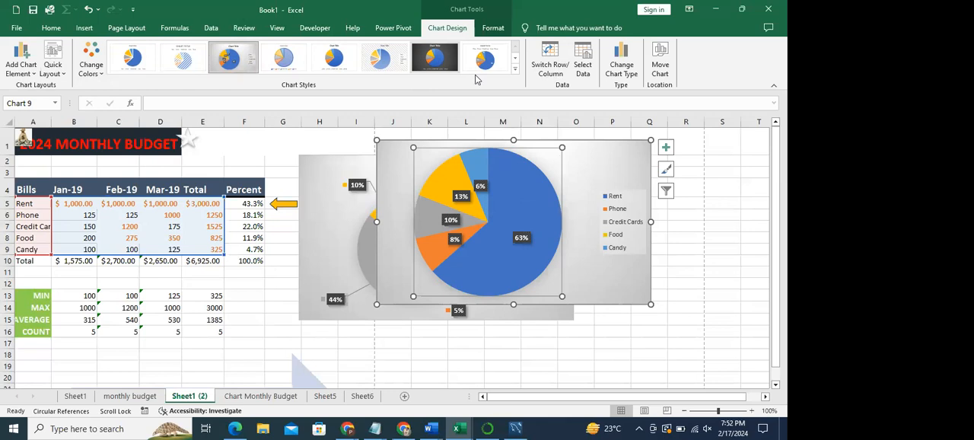
pyautogui.click(491, 28)
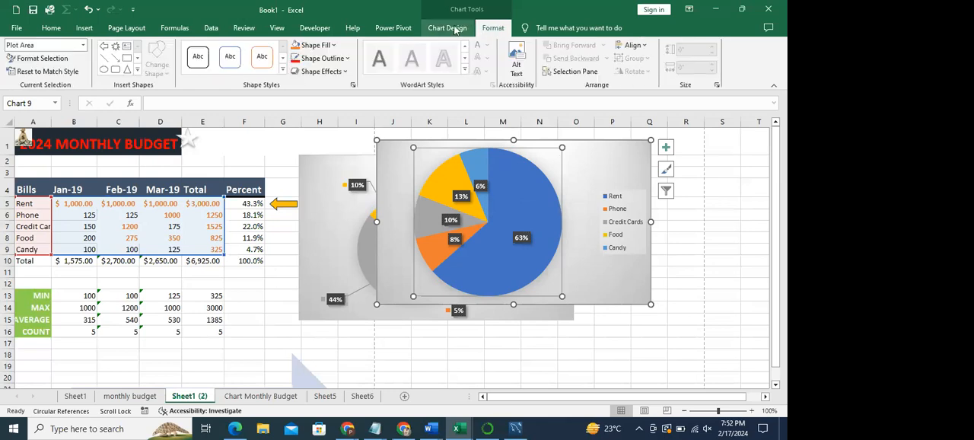
pyautogui.click(455, 29)
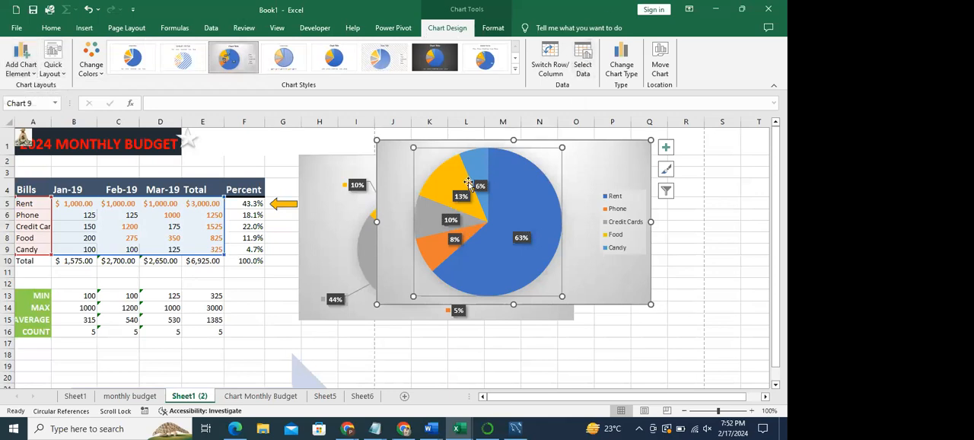
pyautogui.click(576, 181)
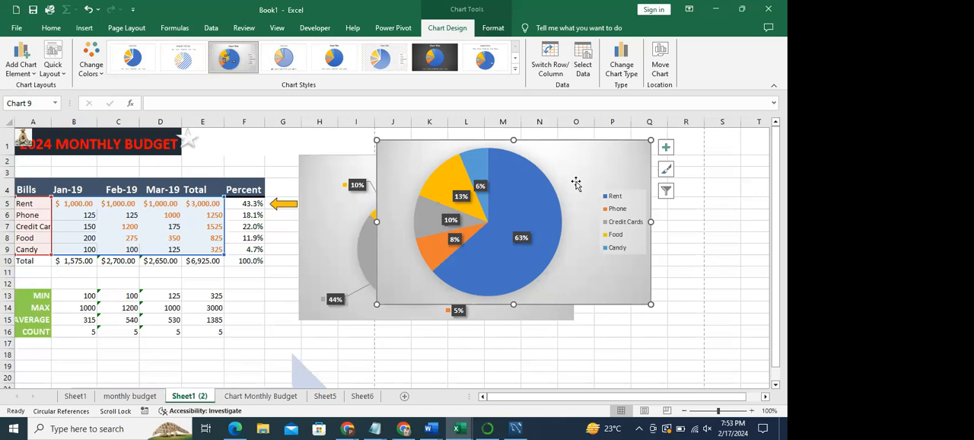
# - Select the pie series and alternate its row and column plotting, comparing the source cells with the Feb-19 column in C4:C9
pyautogui.click(547, 212)
pyautogui.click(561, 63)
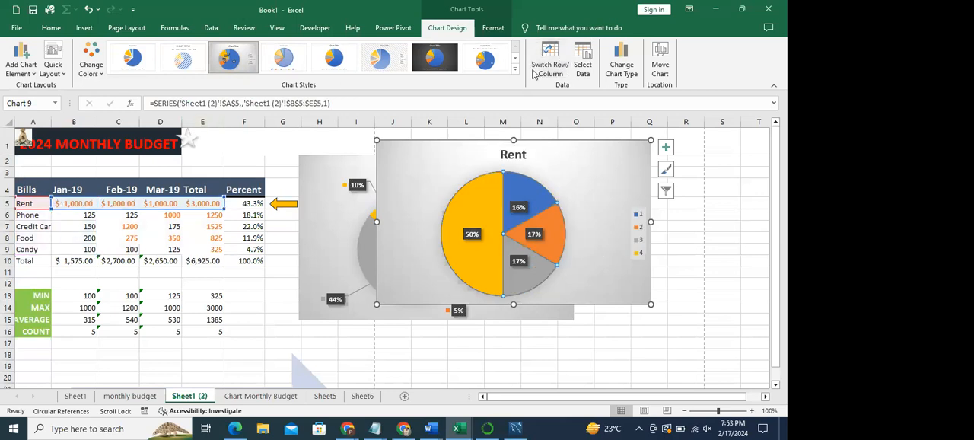
pyautogui.click(555, 60)
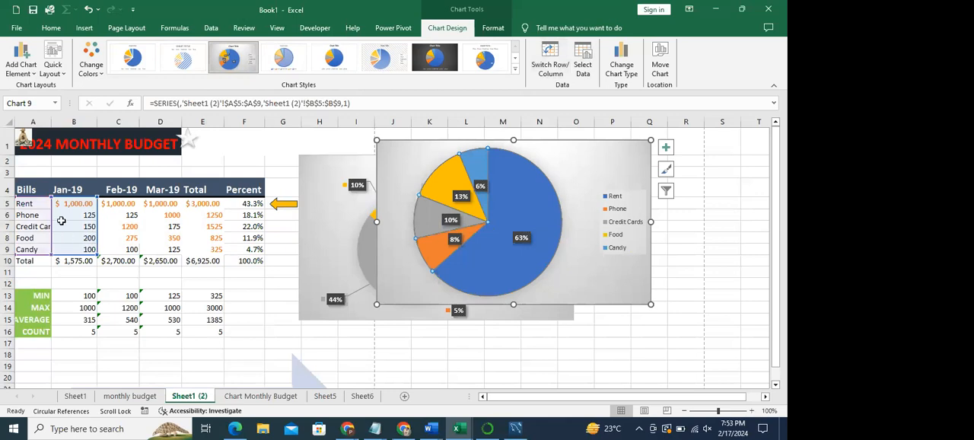
pyautogui.click(550, 64)
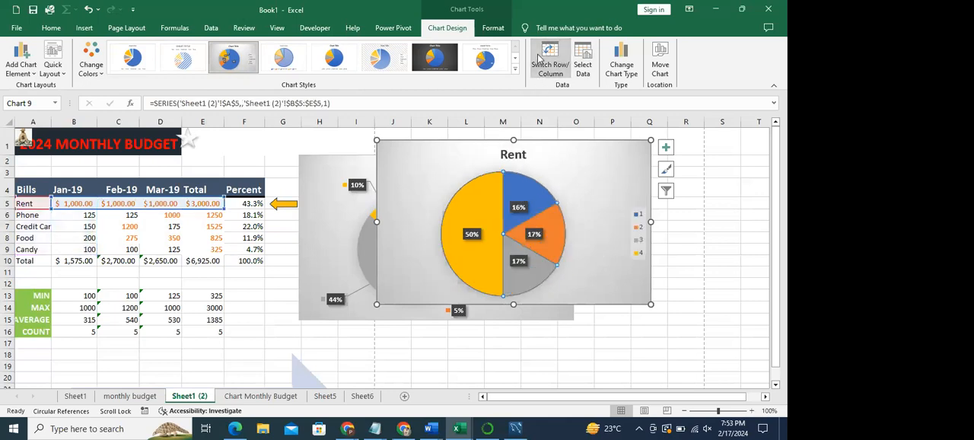
pyautogui.click(120, 192)
pyautogui.moveTo(114, 191); pyautogui.dragTo(120, 249)
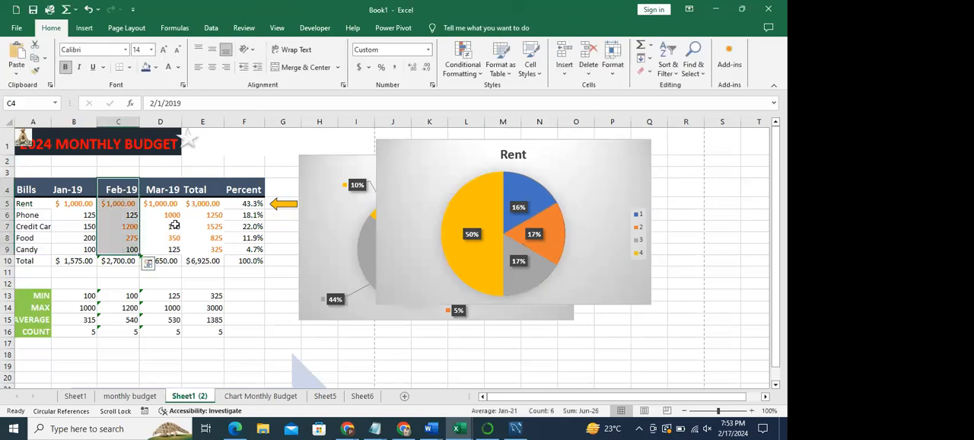
# - Move the chart slightly left and down, and switch its rows and columns to plot the bills
pyautogui.moveTo(576, 163)
pyautogui.mouseDown()
pyautogui.moveTo(558, 198)
pyautogui.moveTo(559, 165)
pyautogui.mouseUp()
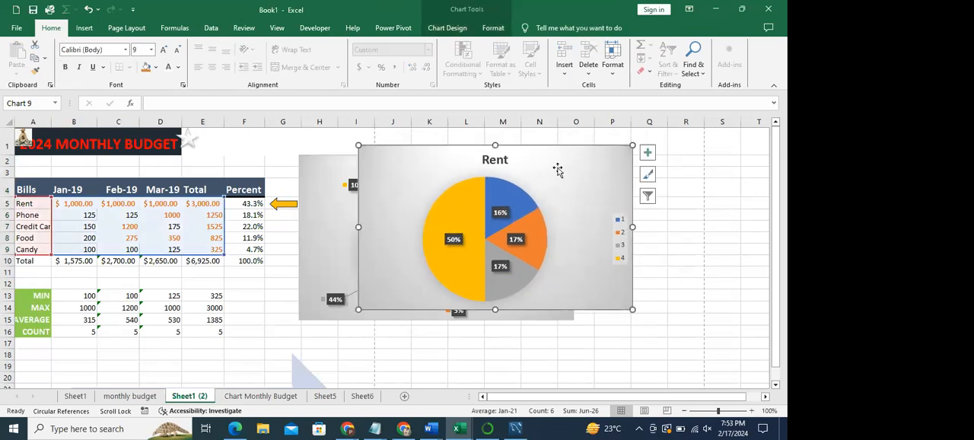
pyautogui.click(441, 28)
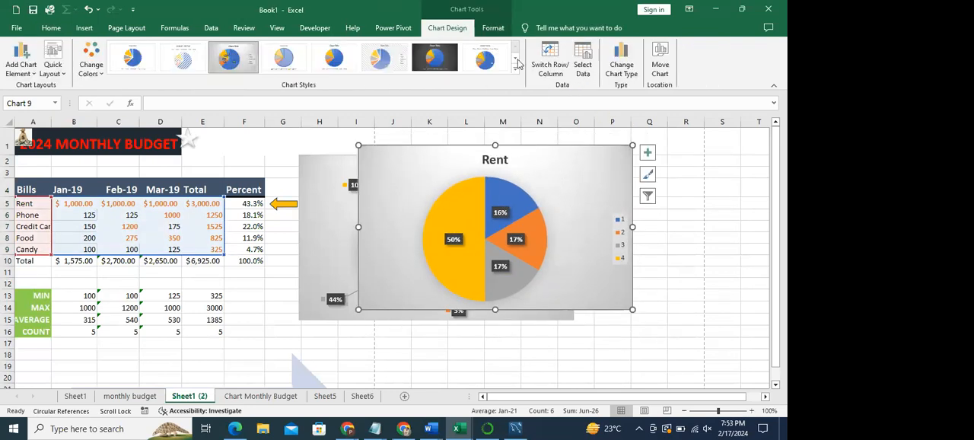
pyautogui.click(538, 69)
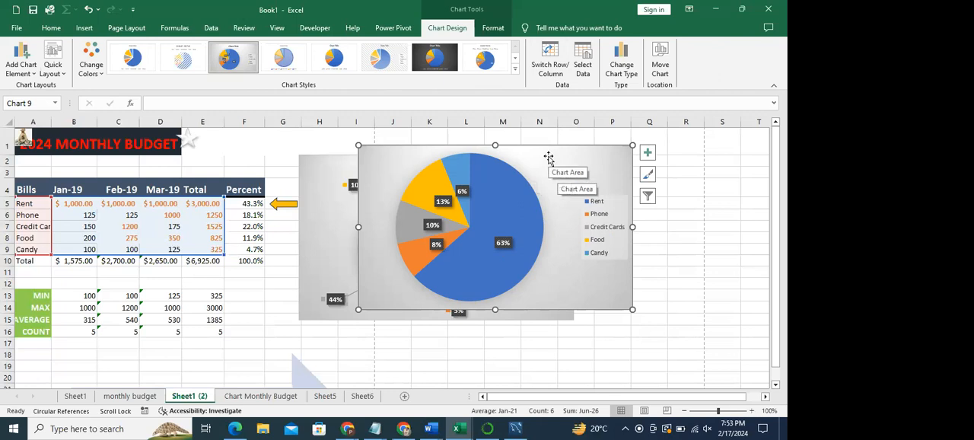
# - Open the chart's data source selection and remove all four series from the legend entries
pyautogui.click(584, 52)
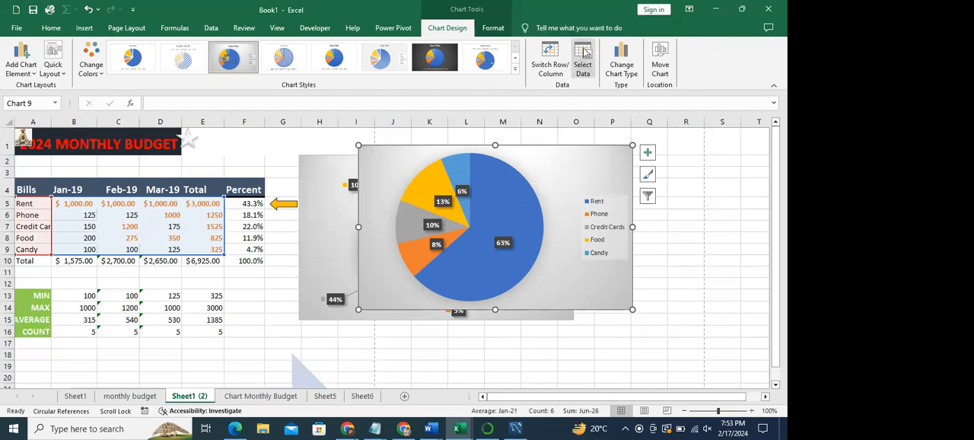
pyautogui.click(586, 57)
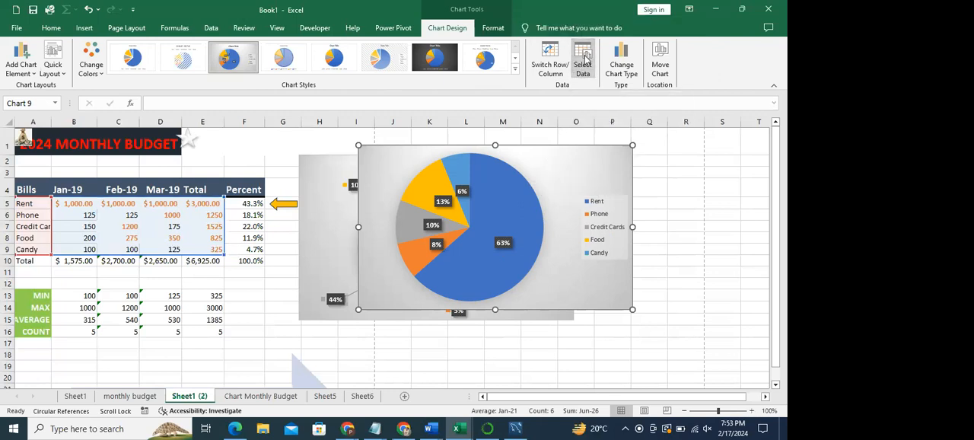
pyautogui.moveTo(556, 239); pyautogui.dragTo(442, 21)
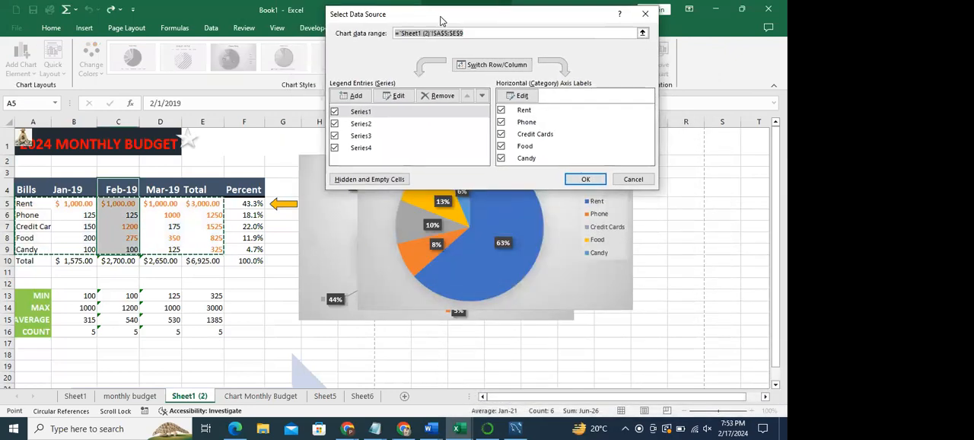
pyautogui.click(335, 124)
pyautogui.click(335, 124)
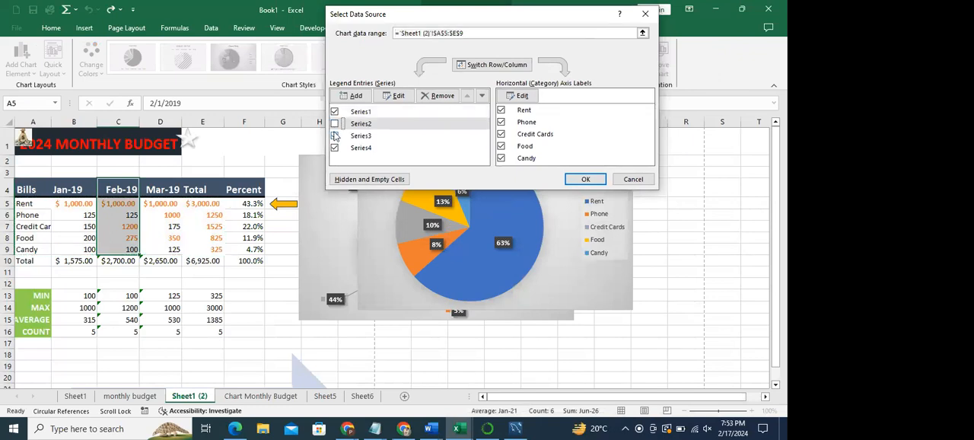
pyautogui.click(440, 98)
pyautogui.click(440, 99)
pyautogui.click(439, 97)
pyautogui.click(439, 97)
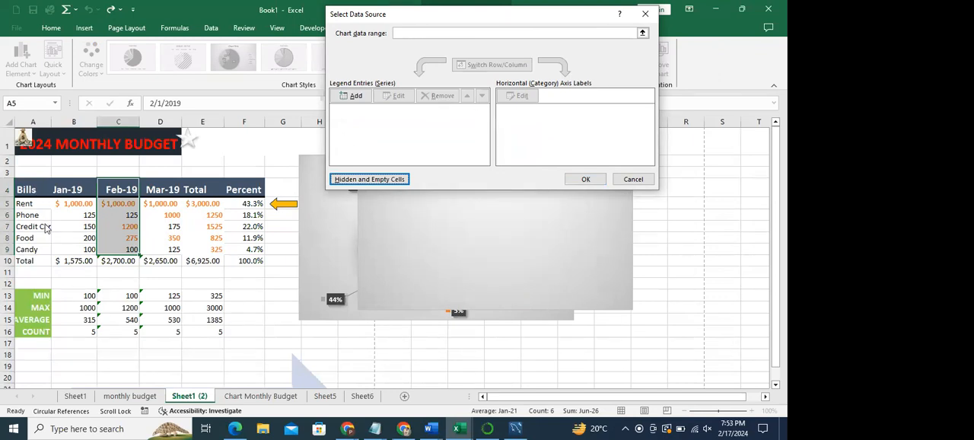
# - Set the chart data range to the bill labels in A5:A10
pyautogui.click(422, 32)
pyautogui.click(355, 96)
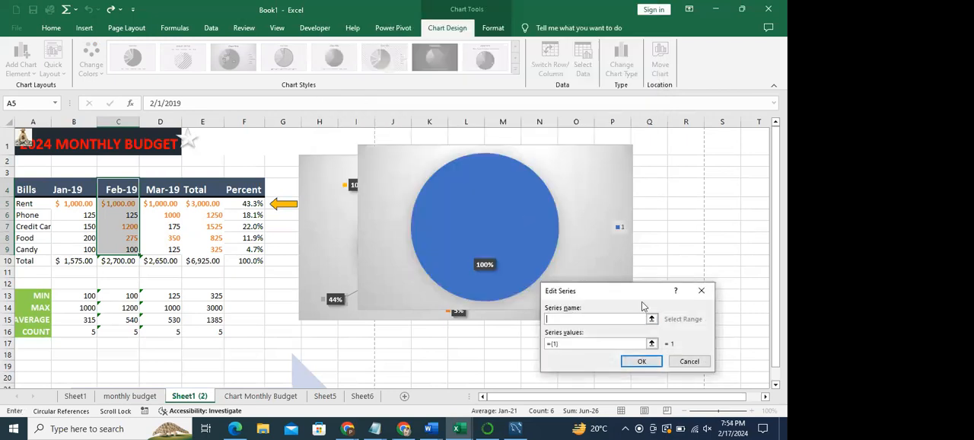
pyautogui.click(679, 363)
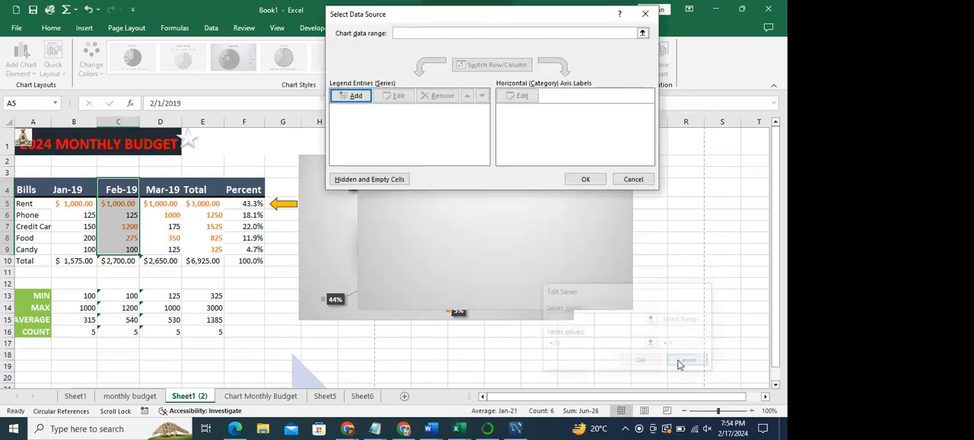
pyautogui.click(405, 32)
pyautogui.moveTo(28, 203); pyautogui.dragTo(46, 258)
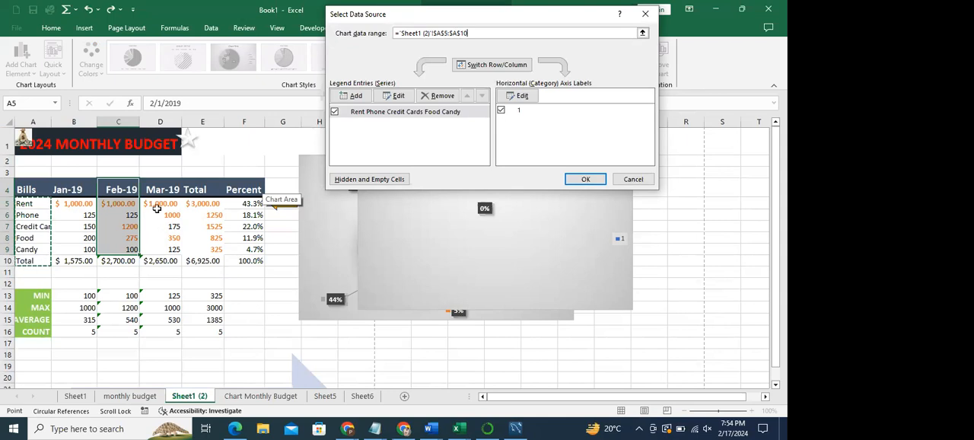
# - Add the Mar-19 amounts in D5:D10 to the chart data range with a plus sign and try to apply it
pyautogui.moveTo(156, 205); pyautogui.dragTo(180, 253)
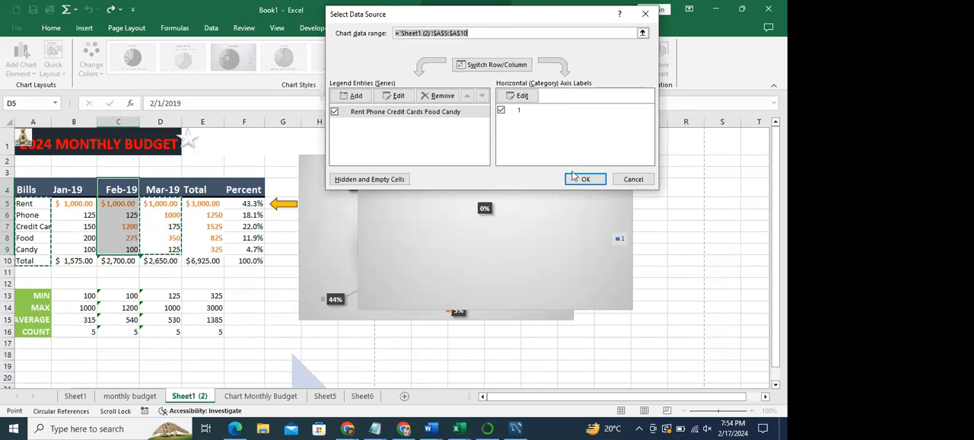
pyautogui.doubleClick(493, 36)
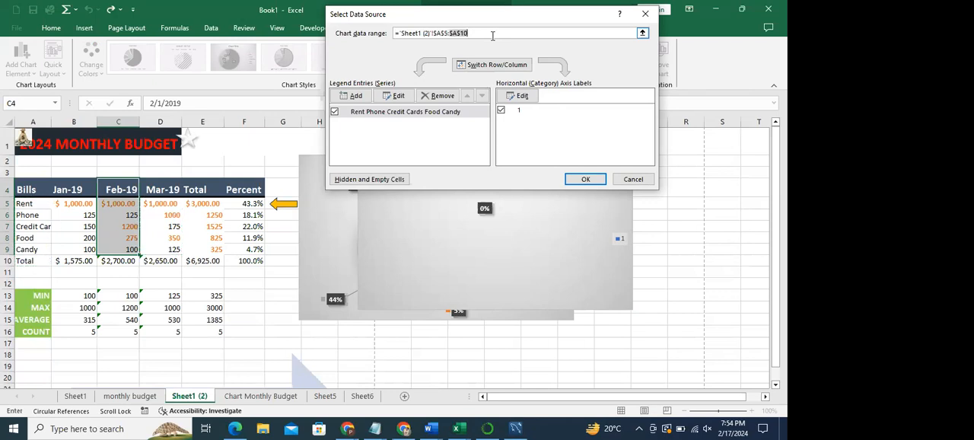
pyautogui.press('Right')
pyautogui.press('Right')
pyautogui.press('Left')
pyautogui.press('Left')
pyautogui.click(493, 36)
pyautogui.moveTo(157, 204); pyautogui.dragTo(175, 260)
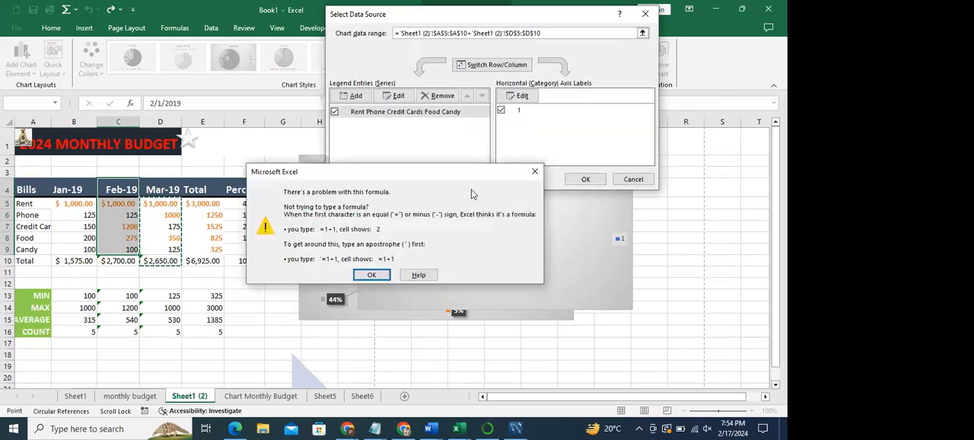
pyautogui.click(372, 274)
pyautogui.click(549, 32)
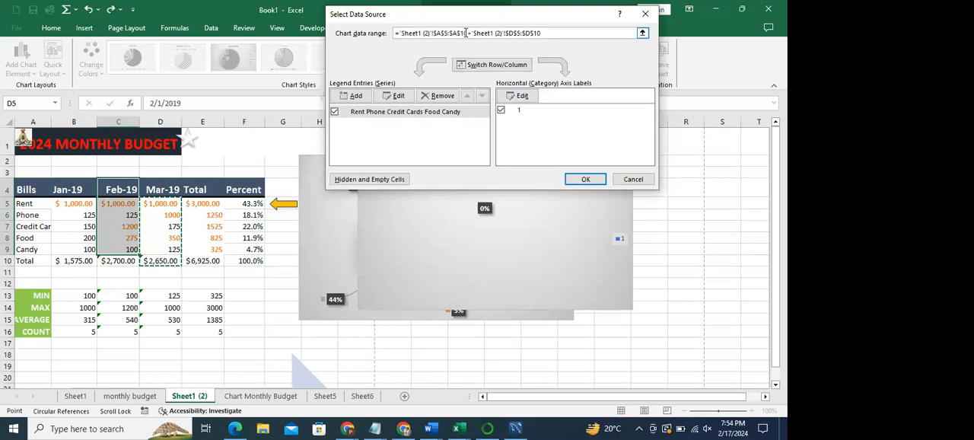
pyautogui.click(584, 180)
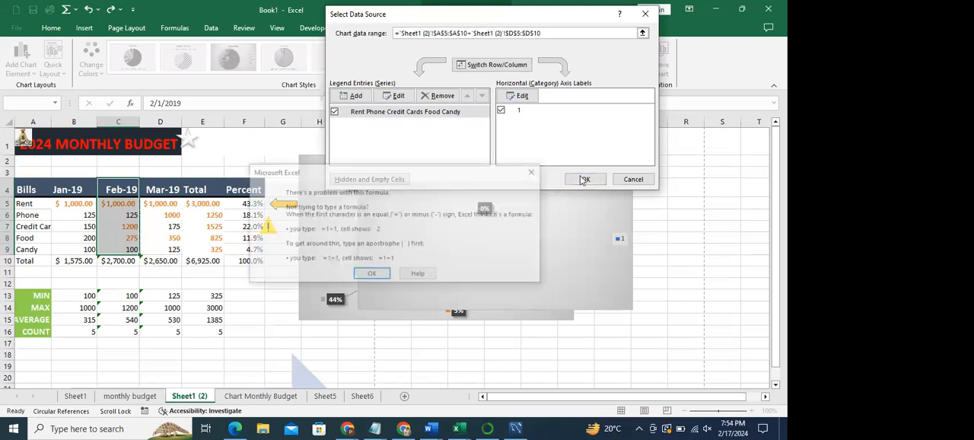
pyautogui.click(369, 274)
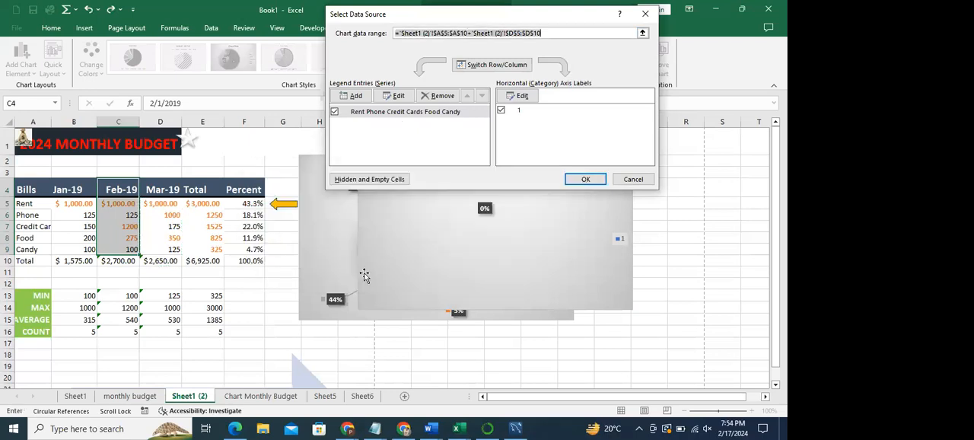
# - Replace the plus sign between the A5:A10 and D5:D10 ranges with a comma and apply the chart data range
pyautogui.click(472, 32)
pyautogui.doubleClick(472, 33)
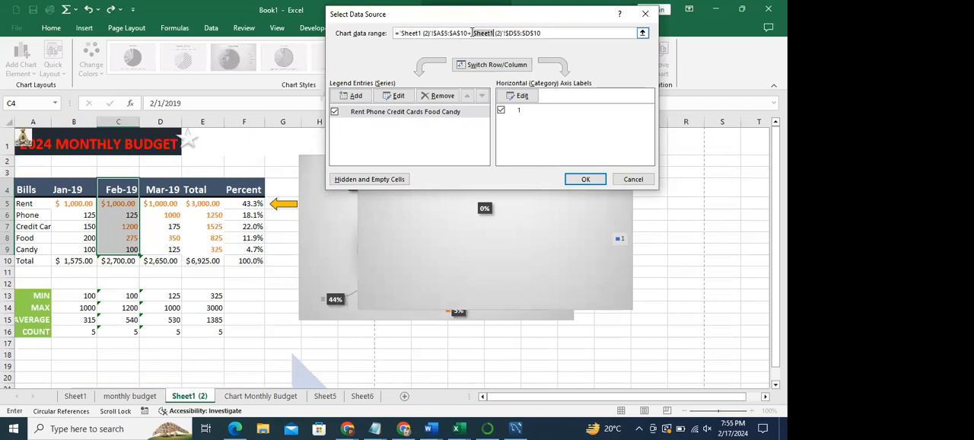
pyautogui.press('BackSpace')
pyautogui.write('Sheet1')
pyautogui.press('BackSpace')
pyautogui.write(',')
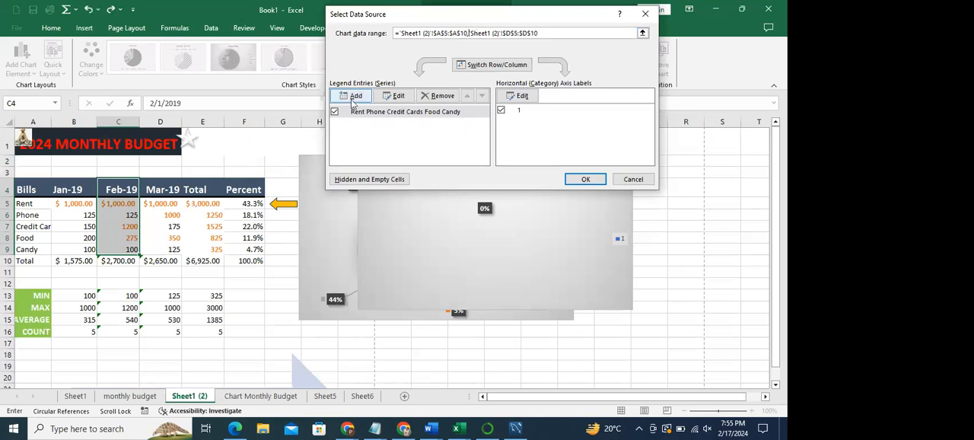
pyautogui.click(586, 179)
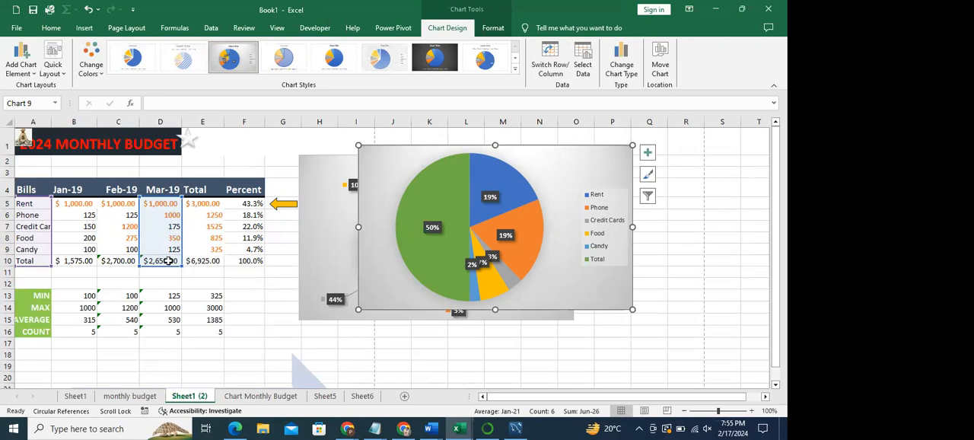
# - Try to re-pick the bill labels in A5:A9 within the first reference of the chart data range
pyautogui.click(585, 64)
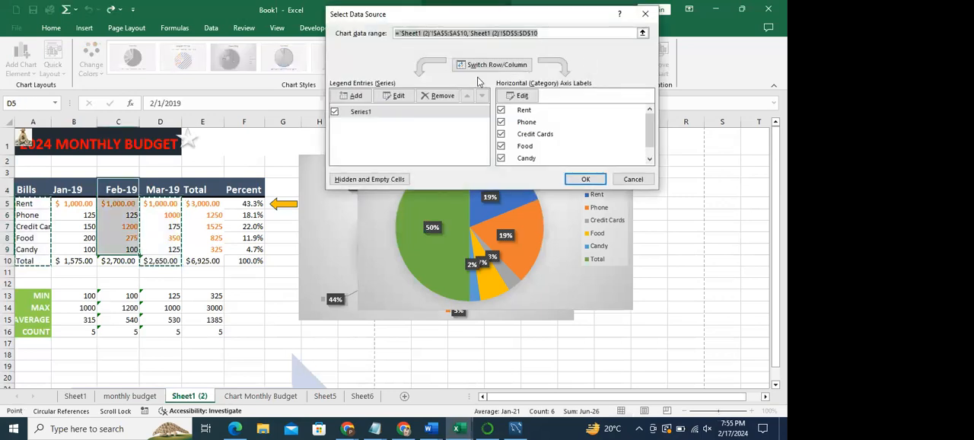
pyautogui.click(484, 35)
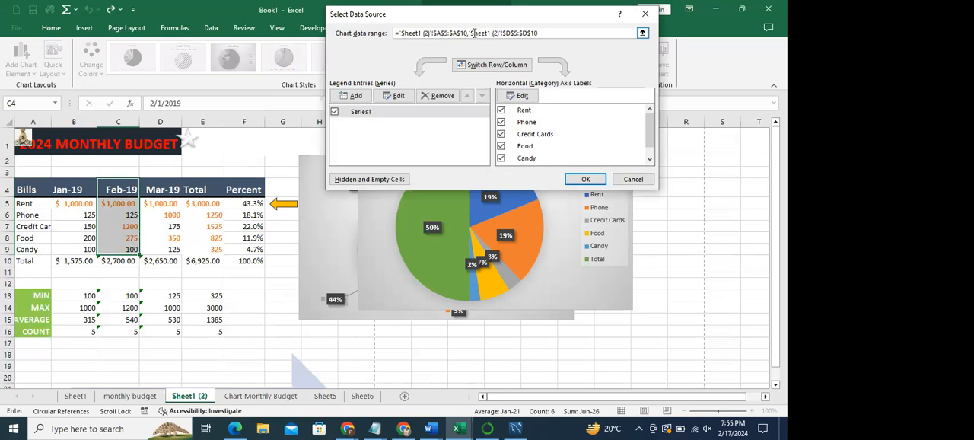
pyautogui.moveTo(468, 35); pyautogui.dragTo(424, 35)
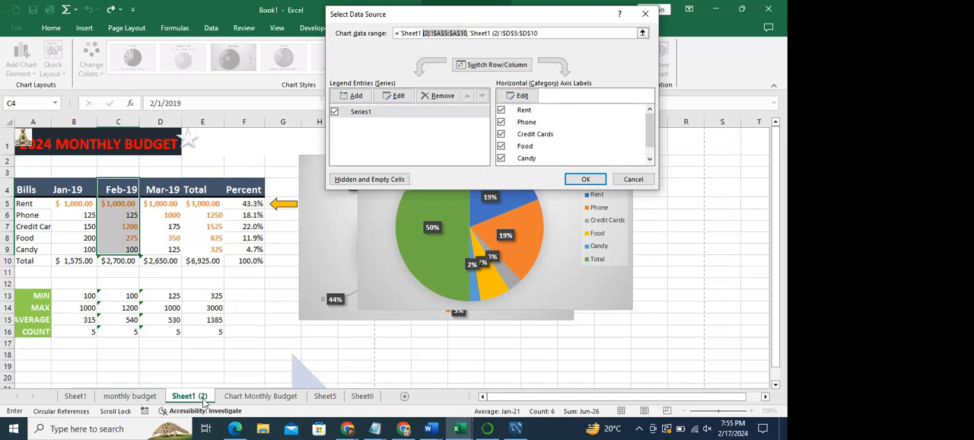
pyautogui.click(431, 33)
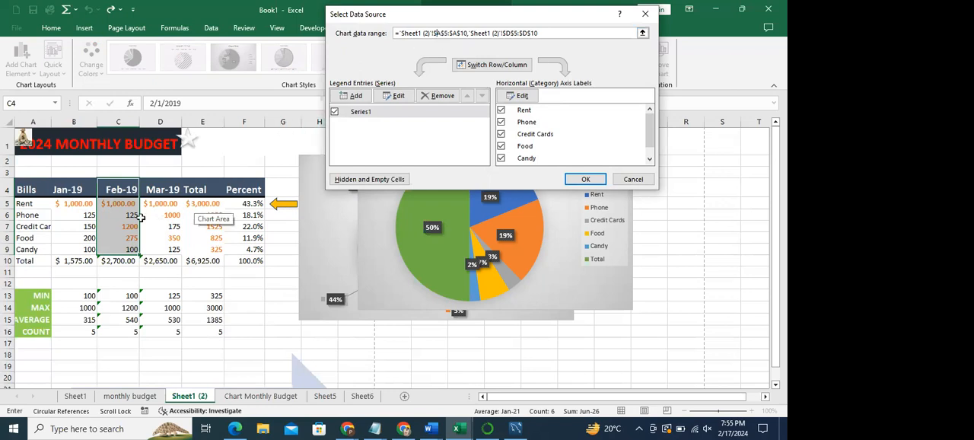
pyautogui.moveTo(37, 206); pyautogui.dragTo(40, 254)
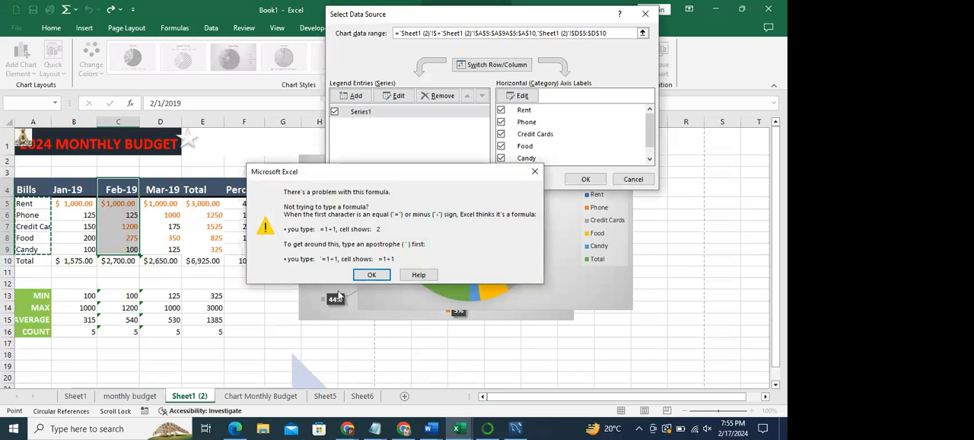
pyautogui.click(371, 276)
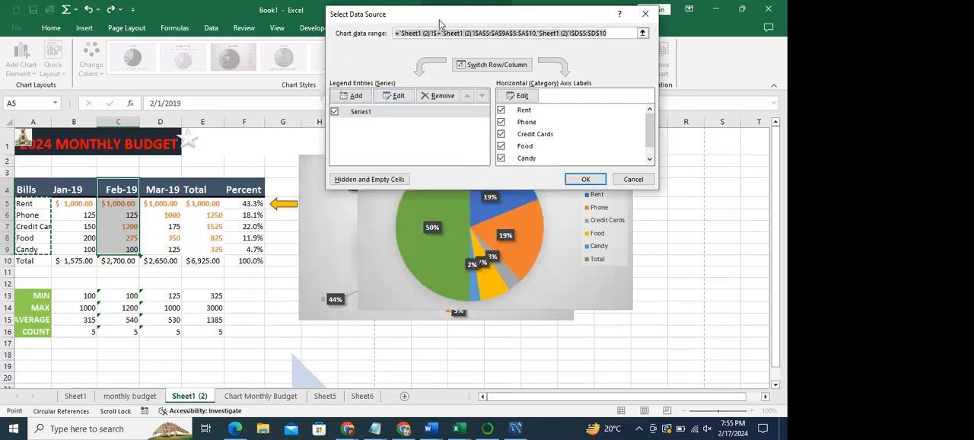
# - Remove the duplicated label reference from the chart data range, keeping A5:A10 and D5:D10
pyautogui.hotkey('ctrl', 'z')
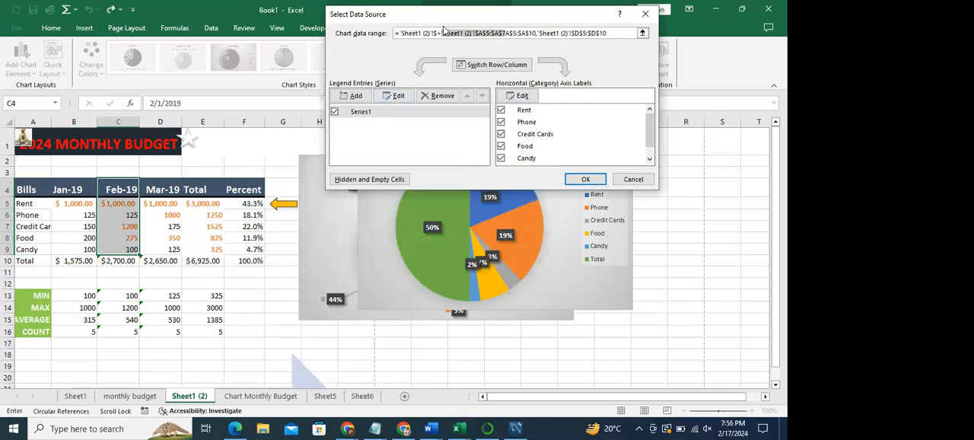
pyautogui.hotkey('ctrl', 'z')
pyautogui.hotkey('ctrl', 'z')
pyautogui.hotkey('ctrl', 'z')
pyautogui.hotkey('ctrl', 'z')
pyautogui.click(503, 33)
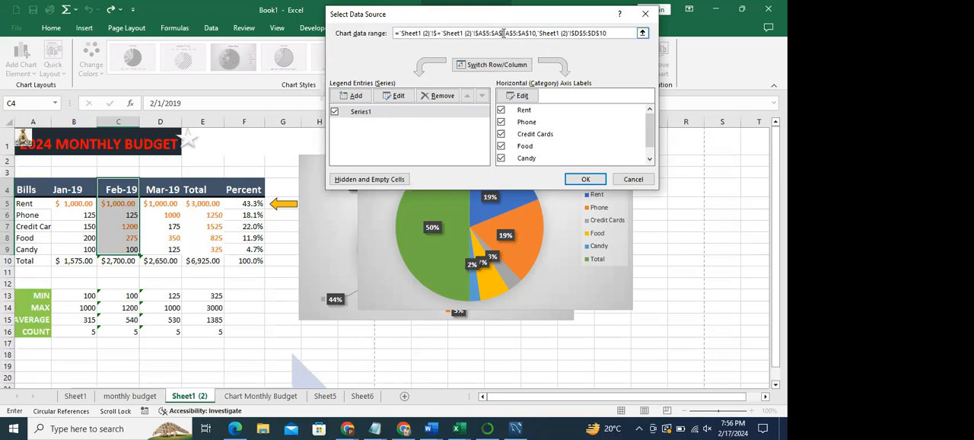
pyautogui.doubleClick(453, 33)
pyautogui.click(440, 34)
pyautogui.press('BackSpace')
pyautogui.press('BackSpace')
pyautogui.press('BackSpace')
pyautogui.press('BackSpace')
pyautogui.press('BackSpace')
pyautogui.press('BackSpace')
pyautogui.press('BackSpace')
pyautogui.press('BackSpace')
pyautogui.press('BackSpace')
pyautogui.press('BackSpace')
pyautogui.press('BackSpace')
pyautogui.press('BackSpace')
pyautogui.press('BackSpace')
pyautogui.press('BackSpace')
pyautogui.press('BackSpace')
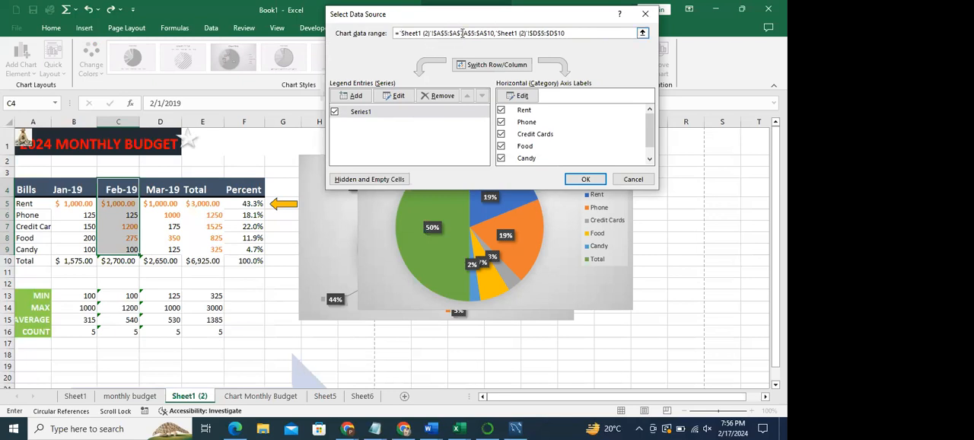
pyautogui.press('Right')
pyautogui.press('BackSpace')
pyautogui.press('BackSpace')
pyautogui.press('BackSpace')
pyautogui.press('BackSpace')
pyautogui.press('BackSpace')
pyautogui.press('BackSpace')
pyautogui.press('BackSpace')
pyautogui.press('BackSpace')
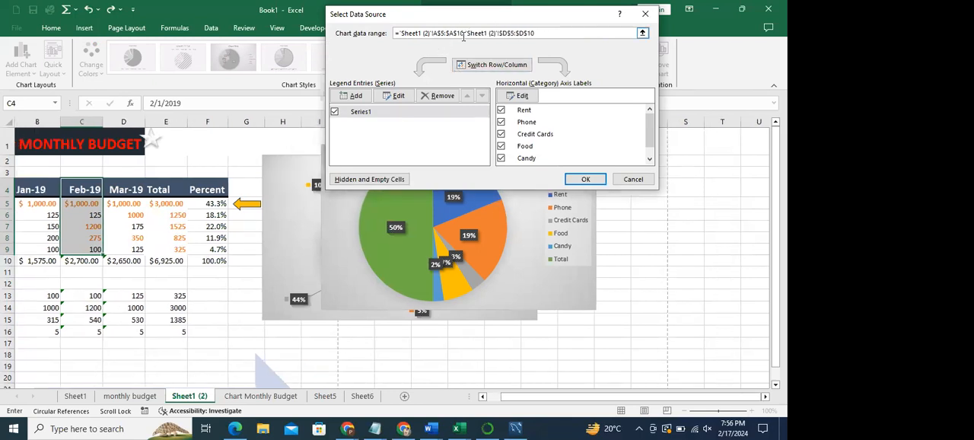
# - Try to replace the label reference in the chart data range by selecting A5:A10 on the sheet
pyautogui.moveTo(465, 36); pyautogui.dragTo(436, 36)
pyautogui.moveTo(590, 401); pyautogui.dragTo(523, 407)
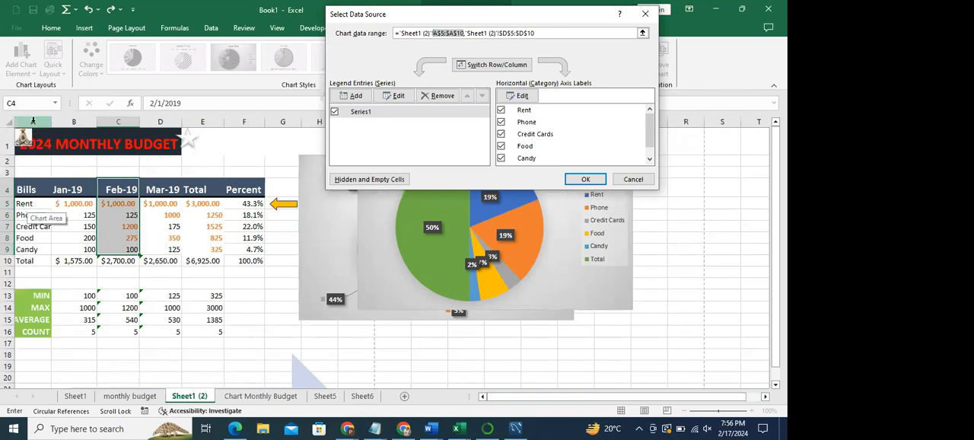
pyautogui.moveTo(21, 203); pyautogui.dragTo(35, 264)
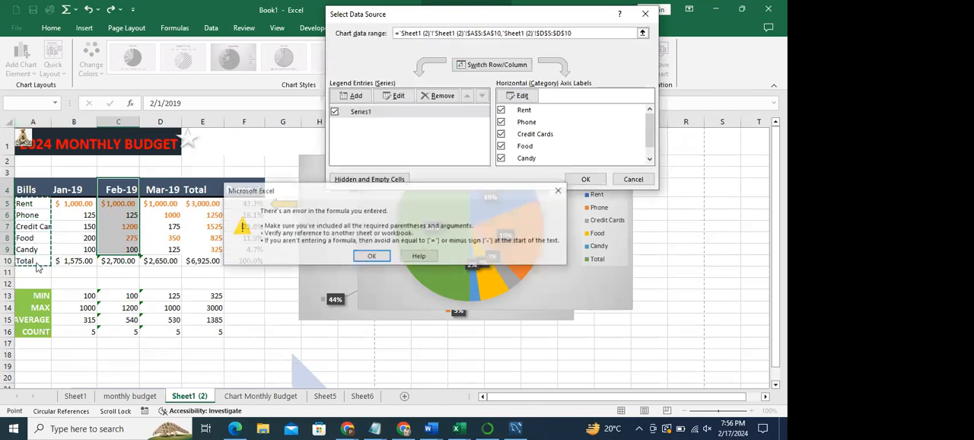
pyautogui.click(560, 191)
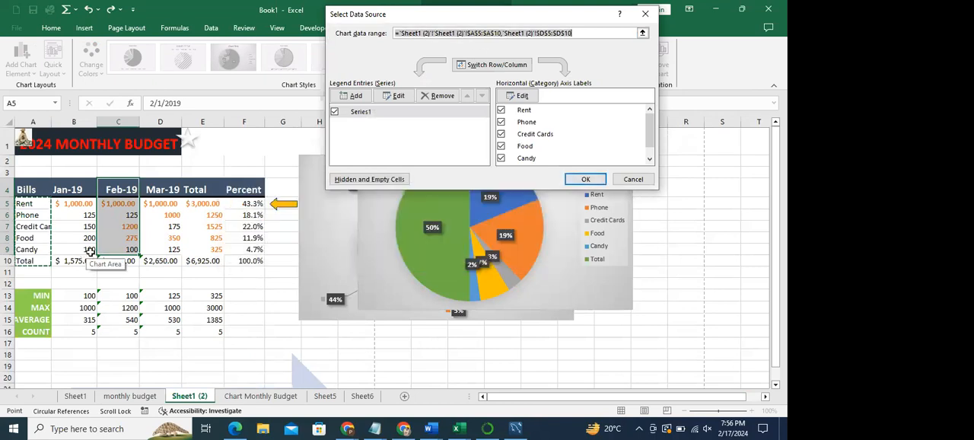
# - Try to re-pick the Mar-19 amounts in D5:D10 for the chart data range, and close the data source selection without applying it
pyautogui.click(536, 33)
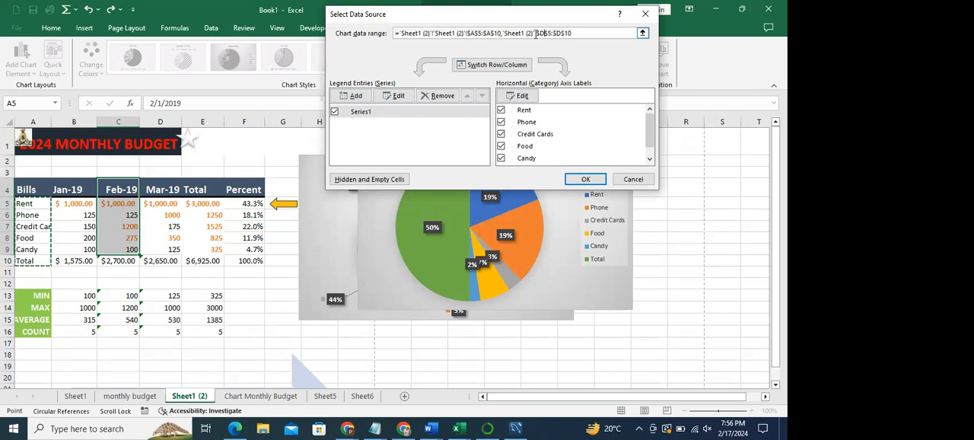
pyautogui.moveTo(536, 32); pyautogui.dragTo(574, 33)
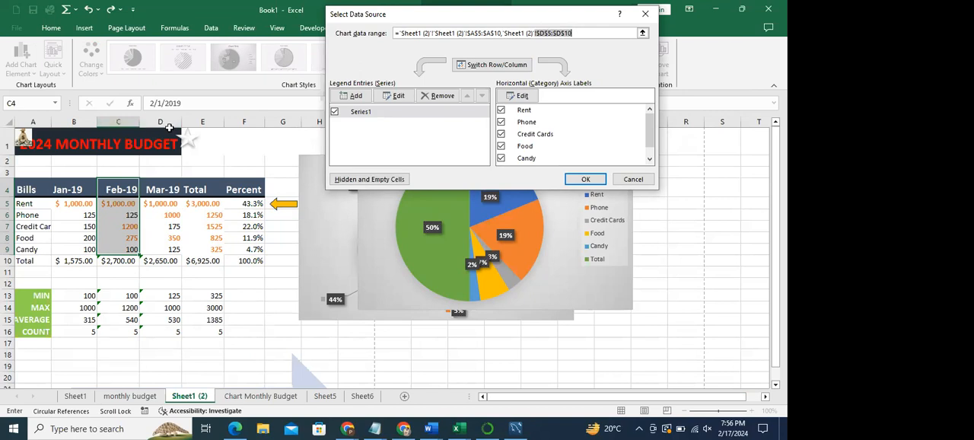
pyautogui.moveTo(160, 205); pyautogui.dragTo(172, 268)
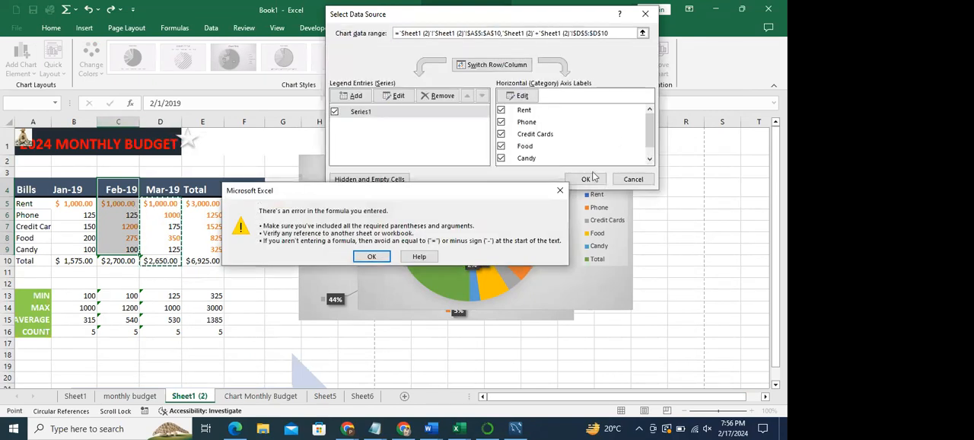
pyautogui.click(563, 191)
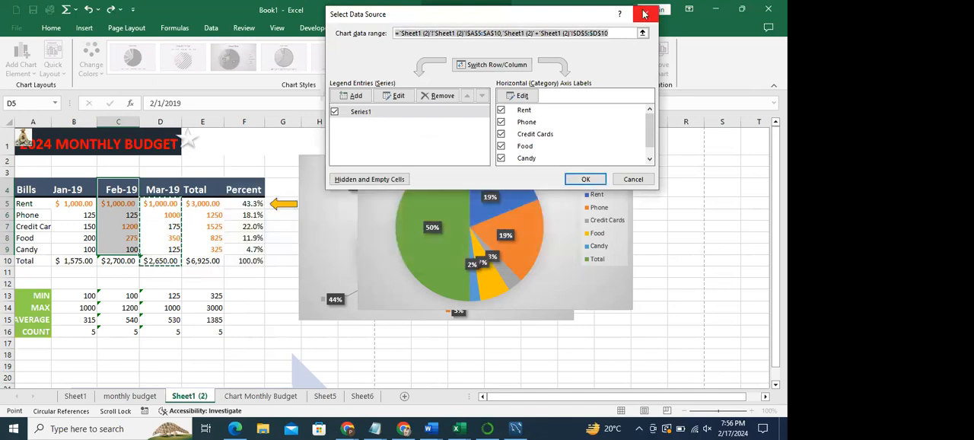
pyautogui.click(644, 13)
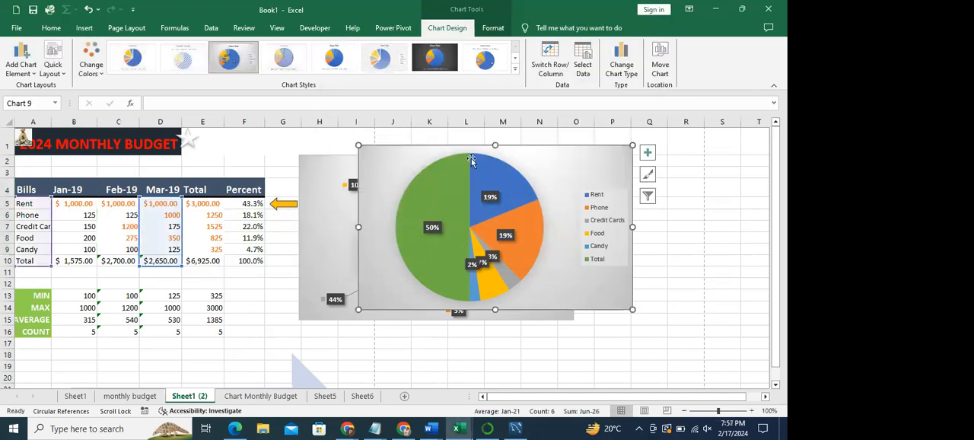
# - Reopen the chart's data source selection and replace the Mar-19 reference with the Jan-19 amounts in B5:B10
pyautogui.click(583, 58)
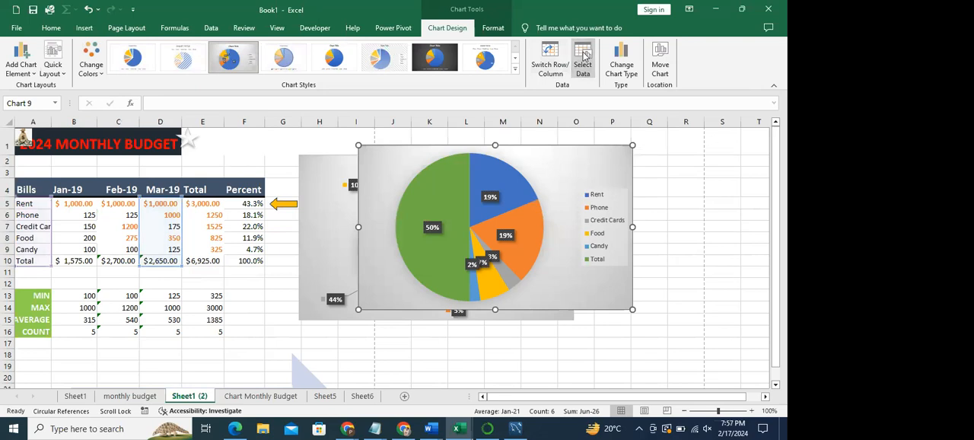
pyautogui.click(538, 34)
pyautogui.press('BackSpace')
pyautogui.press('BackSpace')
pyautogui.press('BackSpace')
pyautogui.press('BackSpace')
pyautogui.press('BackSpace')
pyautogui.press('BackSpace')
pyautogui.press('BackSpace')
pyautogui.press('BackSpace')
pyautogui.press('BackSpace')
pyautogui.press('BackSpace')
pyautogui.press('BackSpace')
pyautogui.press('BackSpace')
pyautogui.press('BackSpace')
pyautogui.press('BackSpace')
pyautogui.press('BackSpace')
pyautogui.press('BackSpace')
pyautogui.press('BackSpace')
pyautogui.press('BackSpace')
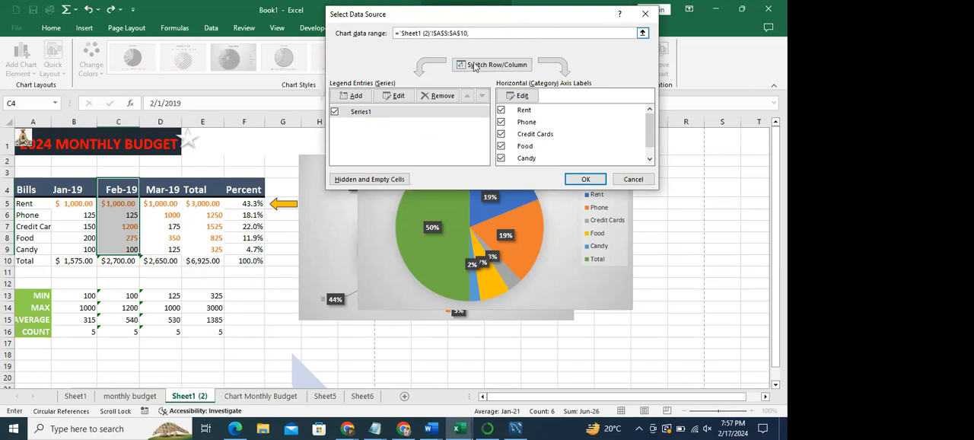
pyautogui.click(70, 206)
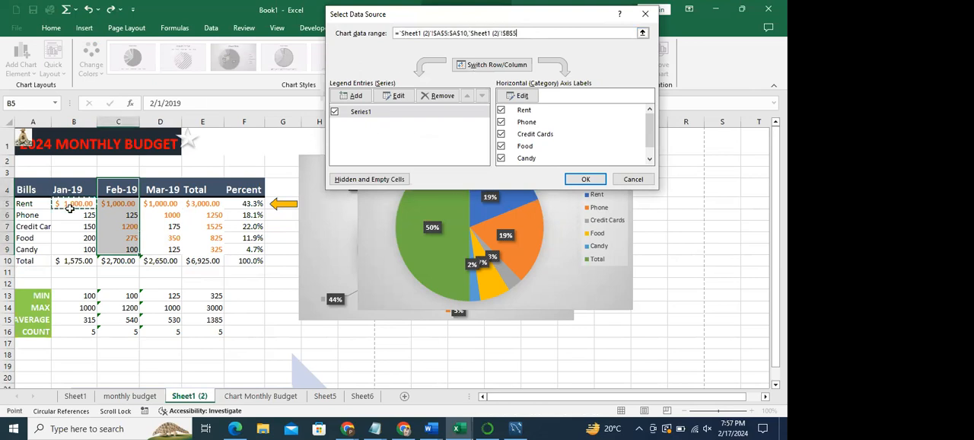
pyautogui.moveTo(70, 206); pyautogui.dragTo(83, 257)
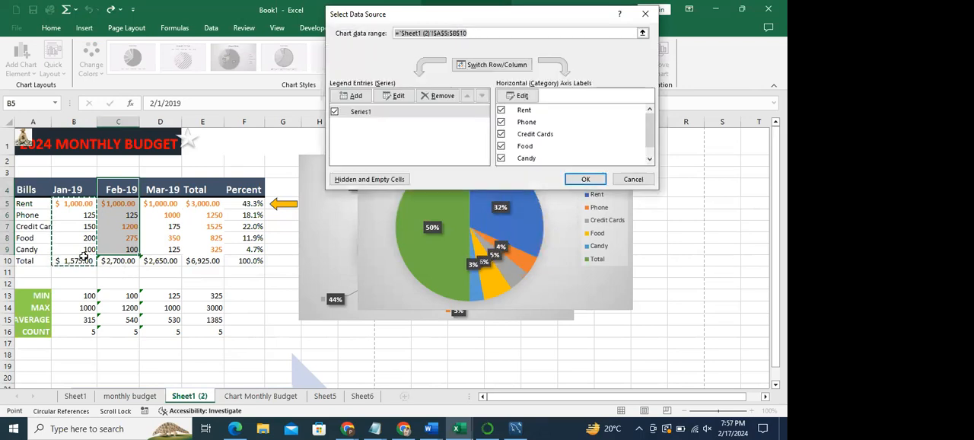
# - Try to replace the starting reference of the chart data range by picking cell A5
pyautogui.click(468, 33)
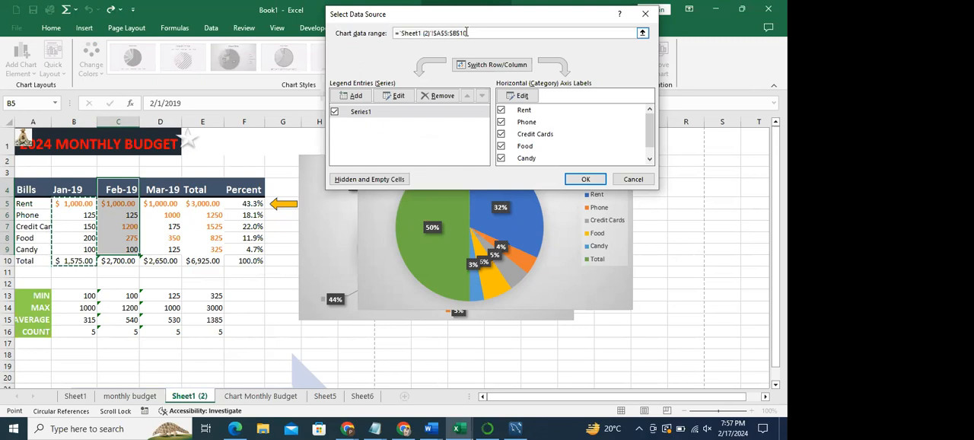
pyautogui.click(479, 33)
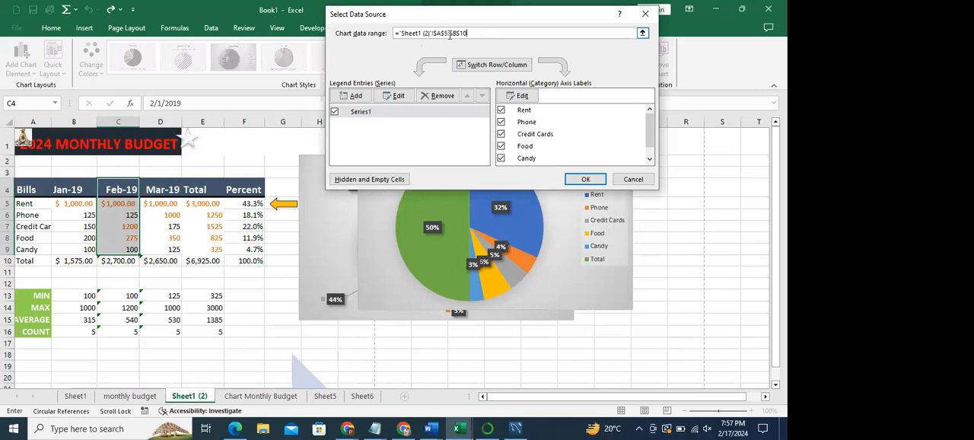
pyautogui.moveTo(448, 33)
pyautogui.mouseDown()
pyautogui.moveTo(467, 32)
pyautogui.moveTo(433, 33)
pyautogui.mouseUp()
pyautogui.click(21, 203)
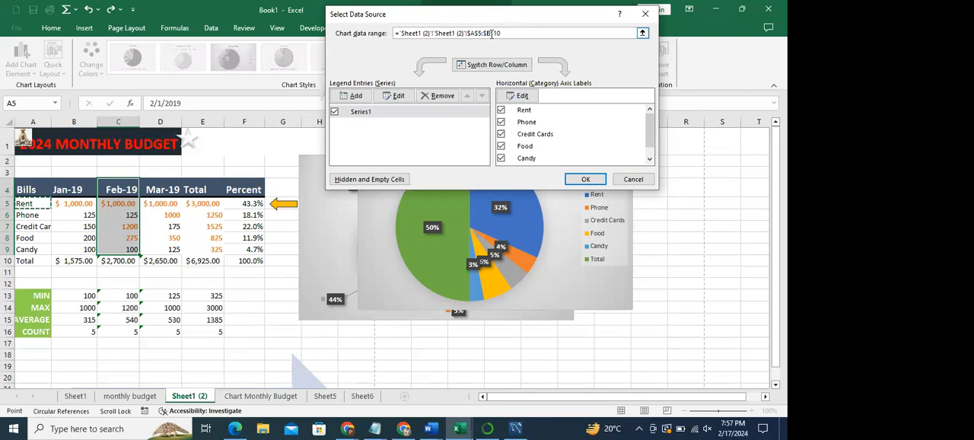
# - Remove the duplicated sheet reference from the chart data range and apply the range A5:B10
pyautogui.click(433, 34)
pyautogui.press('Right')
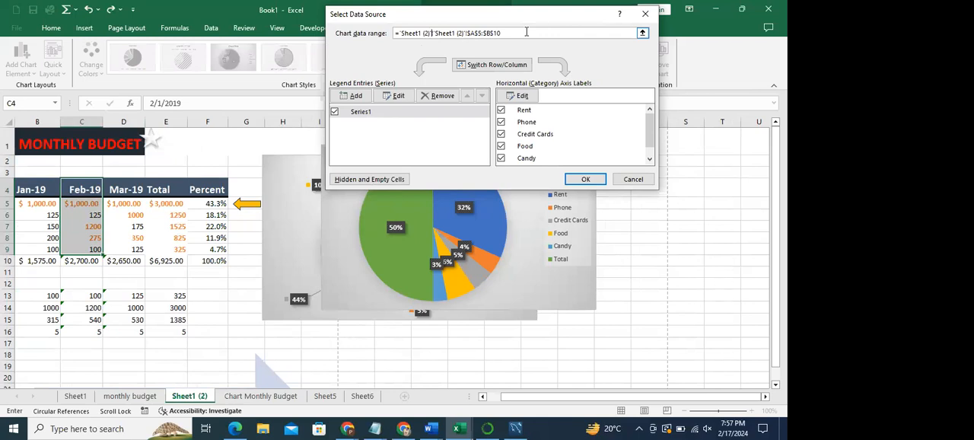
pyautogui.press('Delete')
pyautogui.press('Delete')
pyautogui.press('Delete')
pyautogui.press('Delete')
pyautogui.press('Delete')
pyautogui.press('Delete')
pyautogui.press('Delete')
pyautogui.press('Delete')
pyautogui.press('Delete')
pyautogui.press('Delete')
pyautogui.press('Delete')
pyautogui.press('Delete')
pyautogui.moveTo(469, 33); pyautogui.dragTo(451, 32)
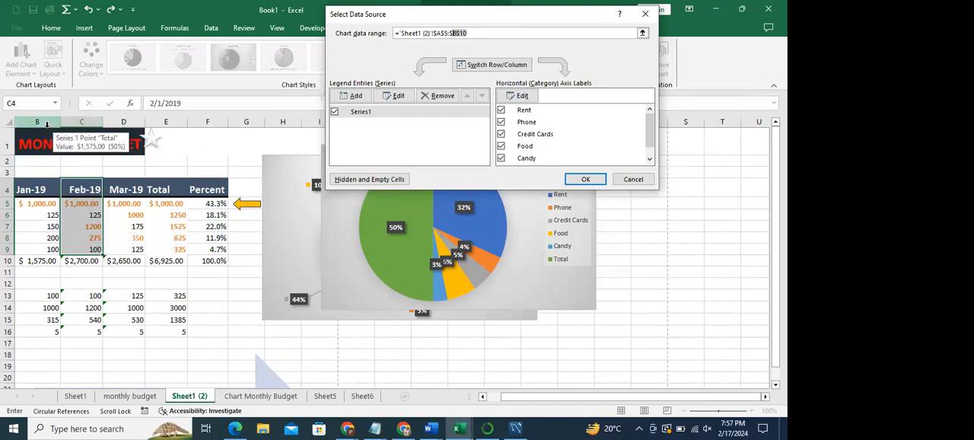
pyautogui.moveTo(600, 400); pyautogui.dragTo(590, 399)
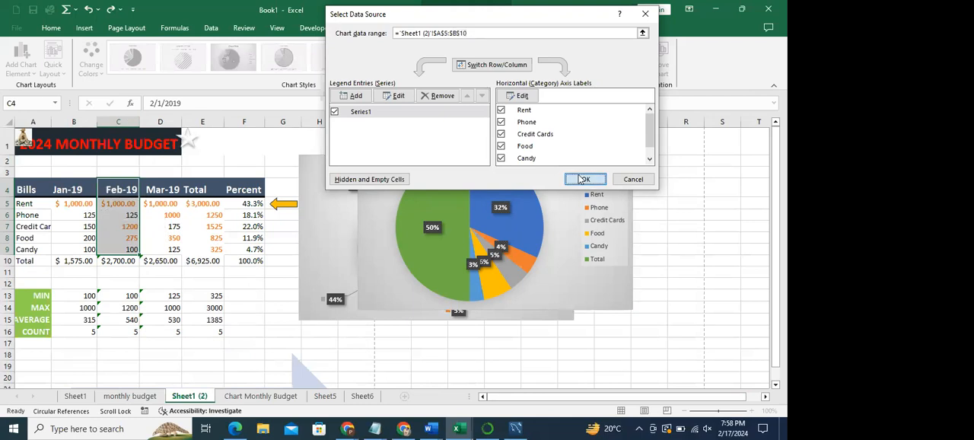
pyautogui.click(580, 178)
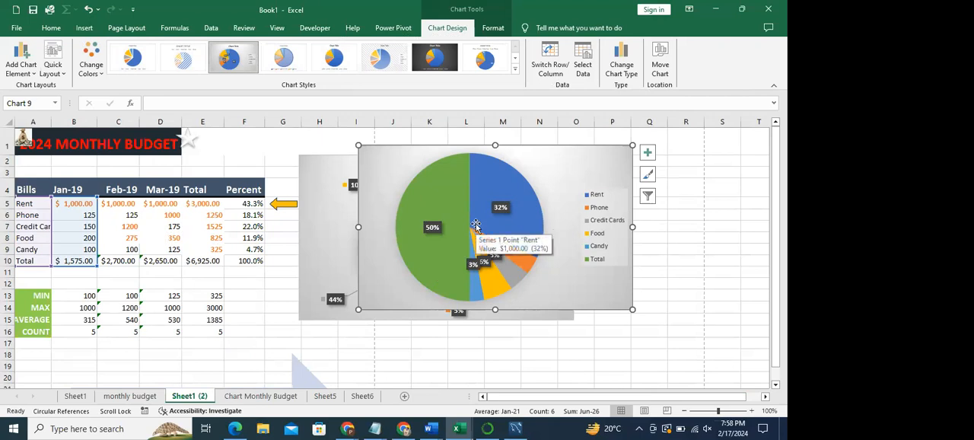
# - Set the chart data range to A5:B9 to leave out the Total row, and stretch the chart's upper edge slightly upwards
pyautogui.click(582, 70)
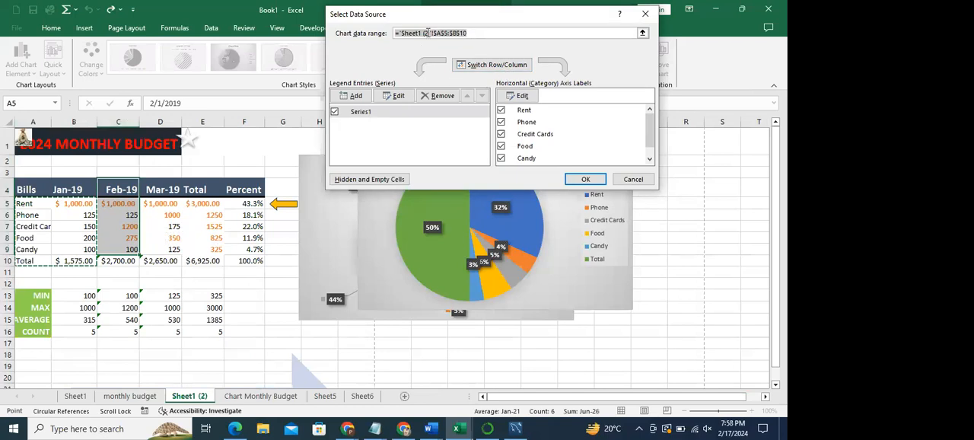
pyautogui.click(431, 34)
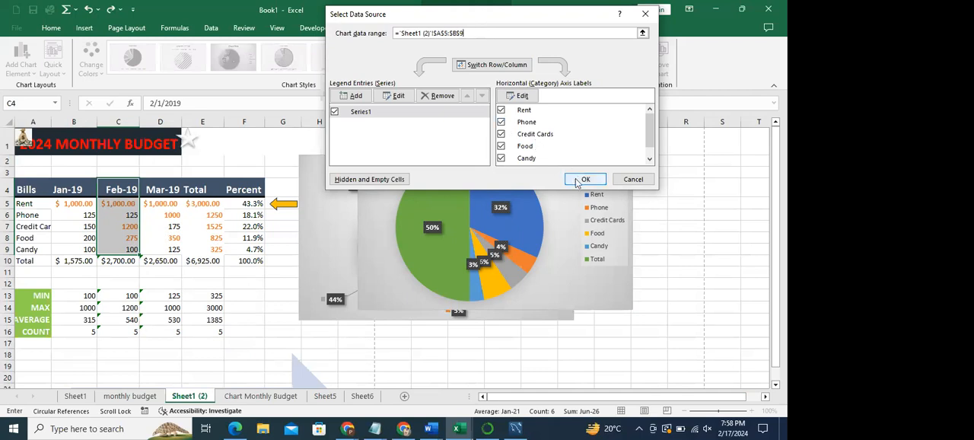
pyautogui.click(583, 180)
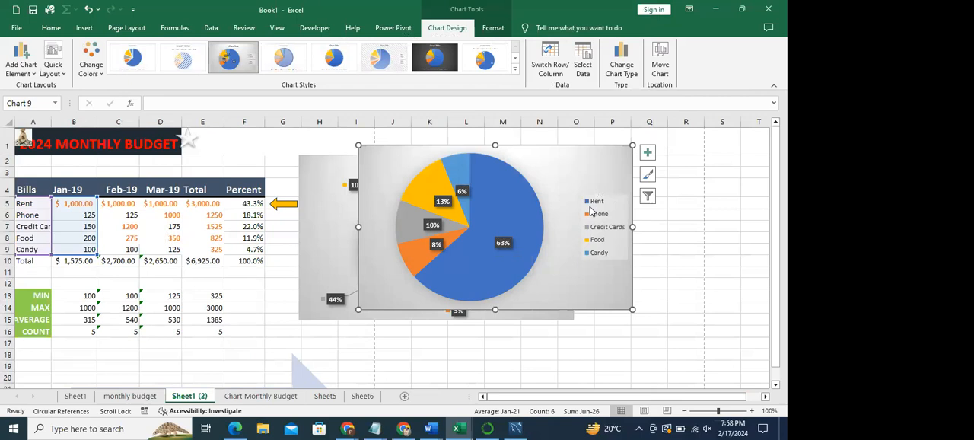
pyautogui.moveTo(499, 255)
pyautogui.moveTo(494, 146); pyautogui.dragTo(495, 131)
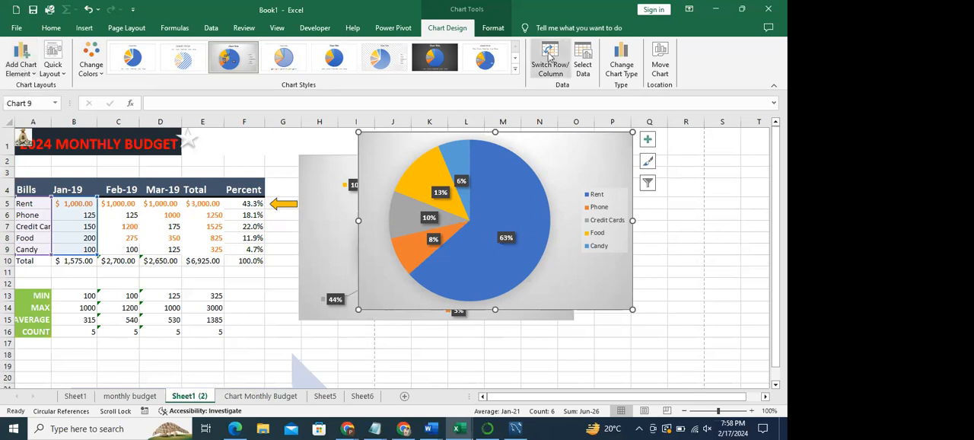
# - Extend the chart data range to A4:B9 so it includes the header row
pyautogui.click(580, 56)
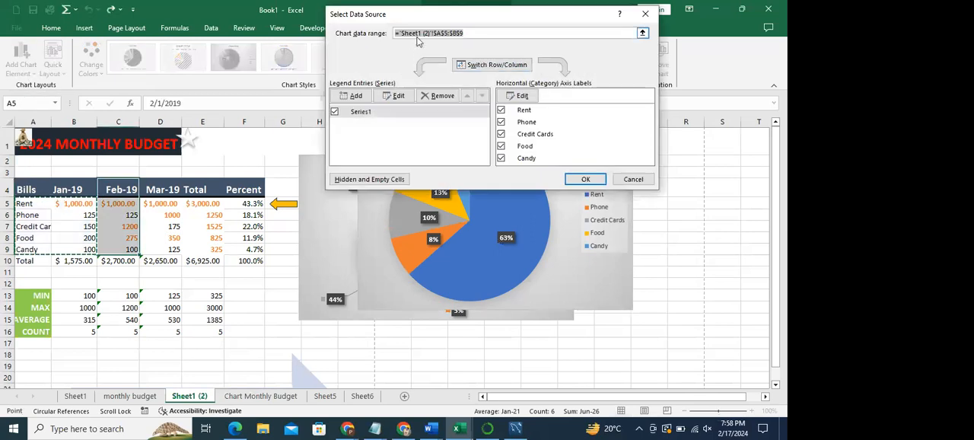
pyautogui.click(442, 33)
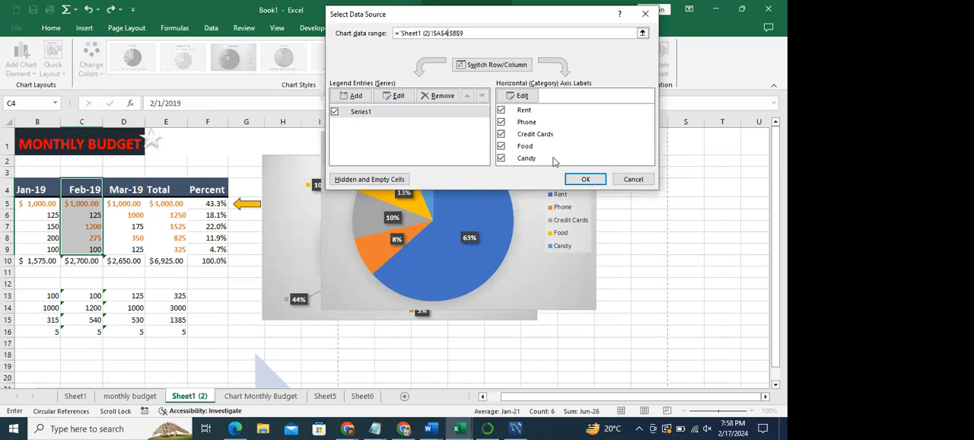
pyautogui.click(583, 179)
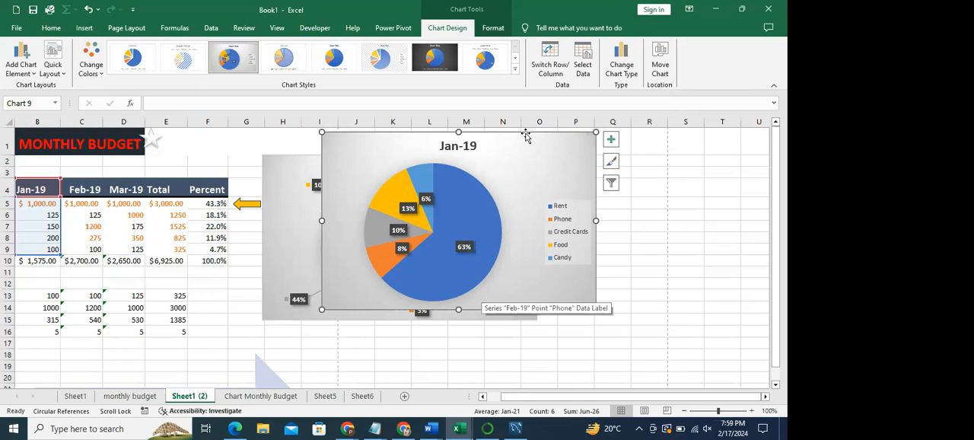
# - Replace the chart title text with "january"
pyautogui.click(461, 147)
pyautogui.tripleClick(462, 147)
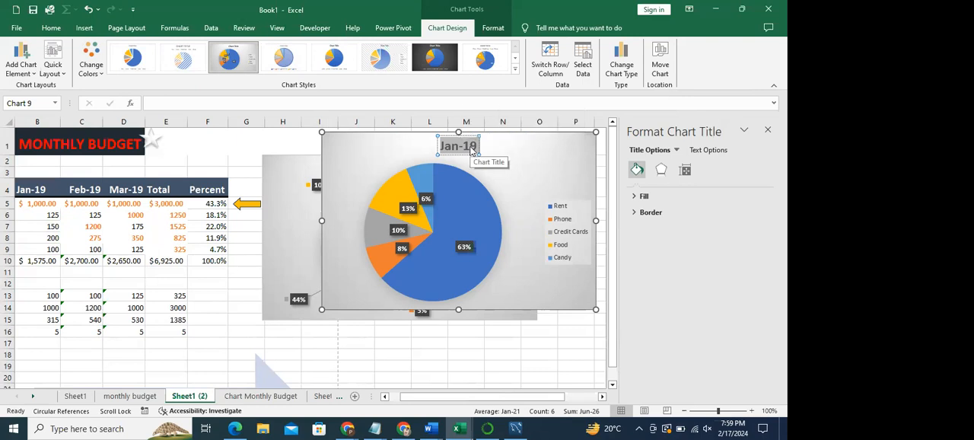
pyautogui.write('p')
pyautogui.press('BackSpace')
pyautogui.write('jan')
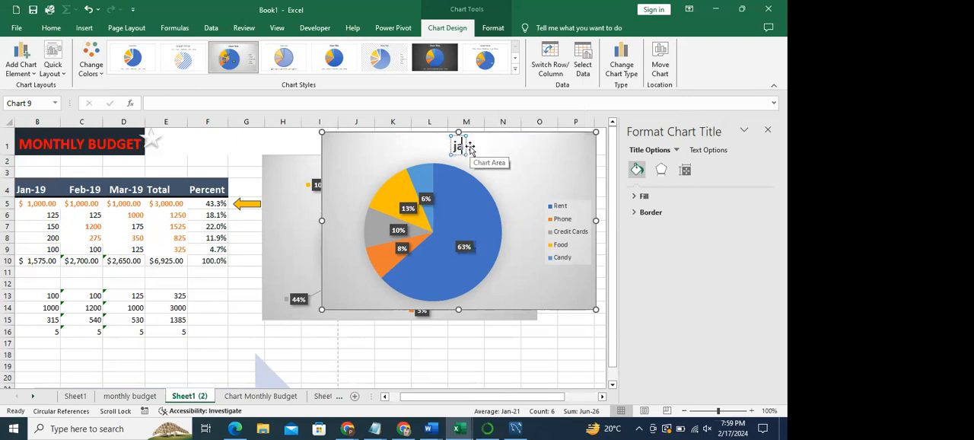
pyautogui.write('uary')
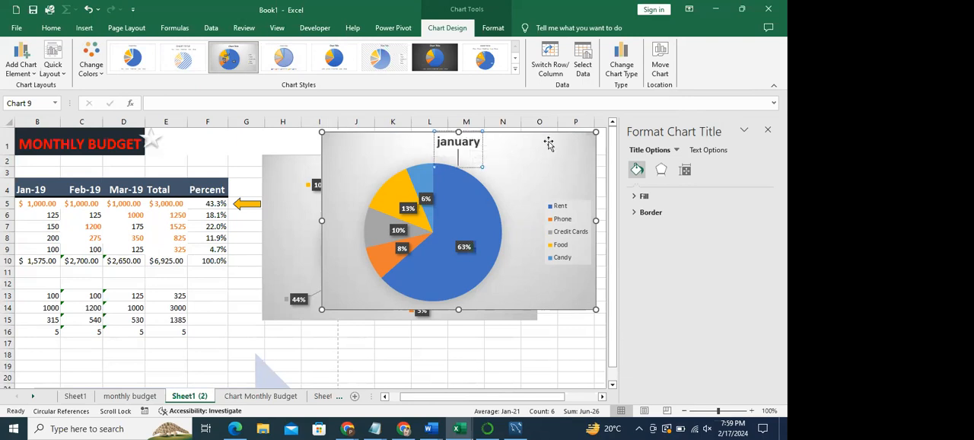
pyautogui.press('Escape')
pyautogui.click(517, 152)
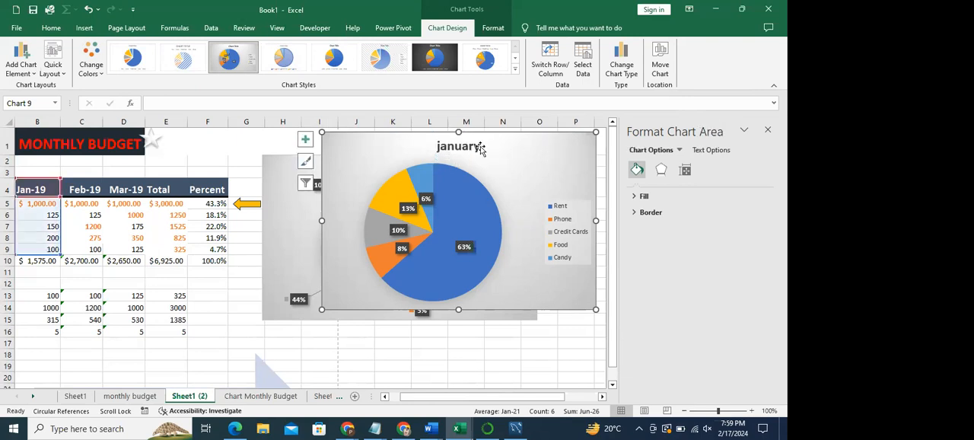
# - Remove the chart title and add it back with the Above Chart placement
pyautogui.click(25, 75)
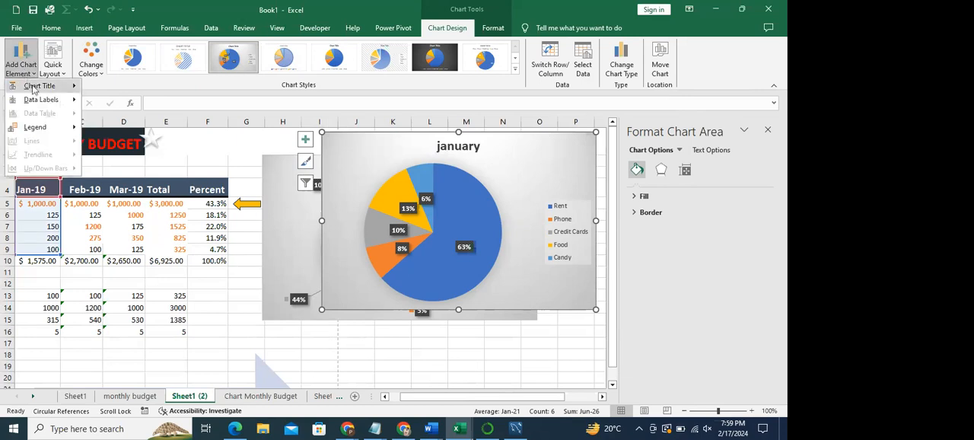
pyautogui.moveTo(34, 90)
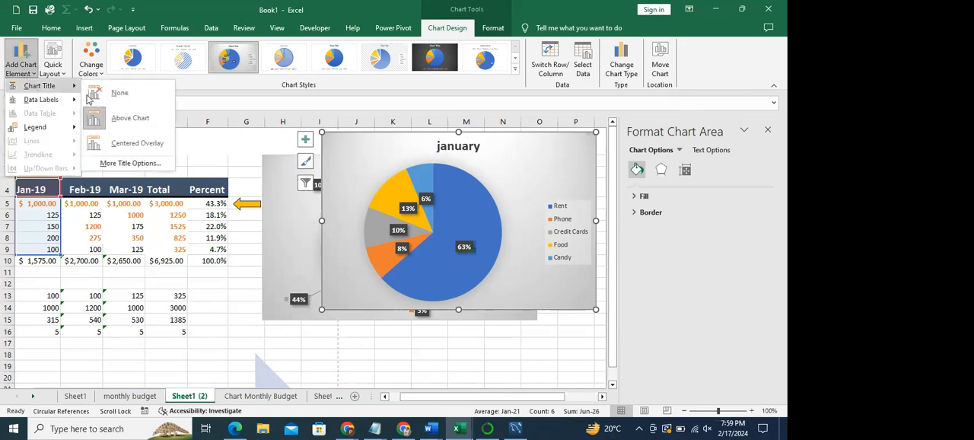
pyautogui.click(114, 97)
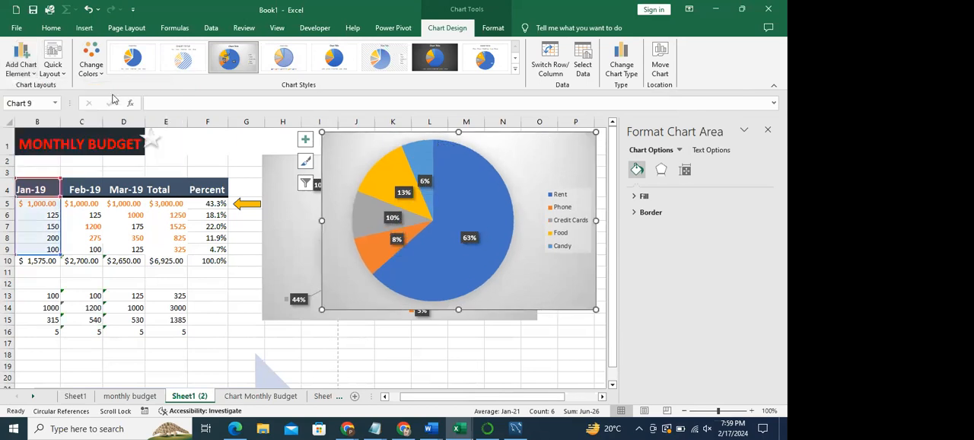
pyautogui.click(23, 73)
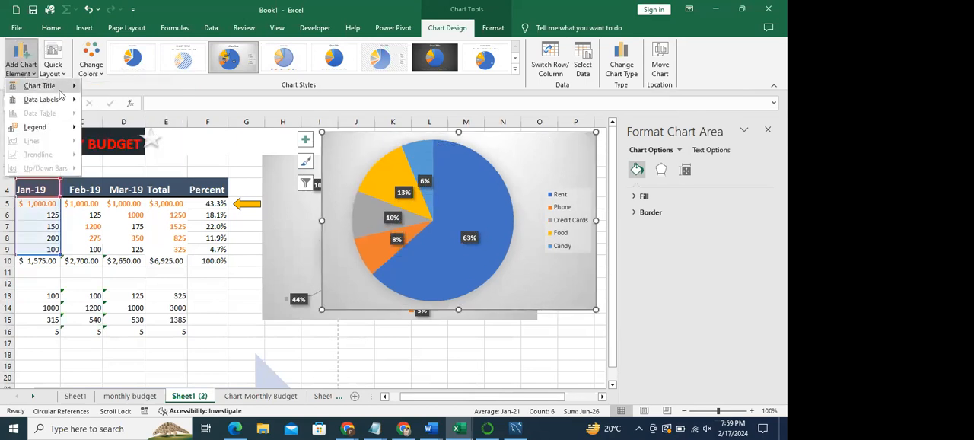
pyautogui.moveTo(46, 86)
pyautogui.click(142, 122)
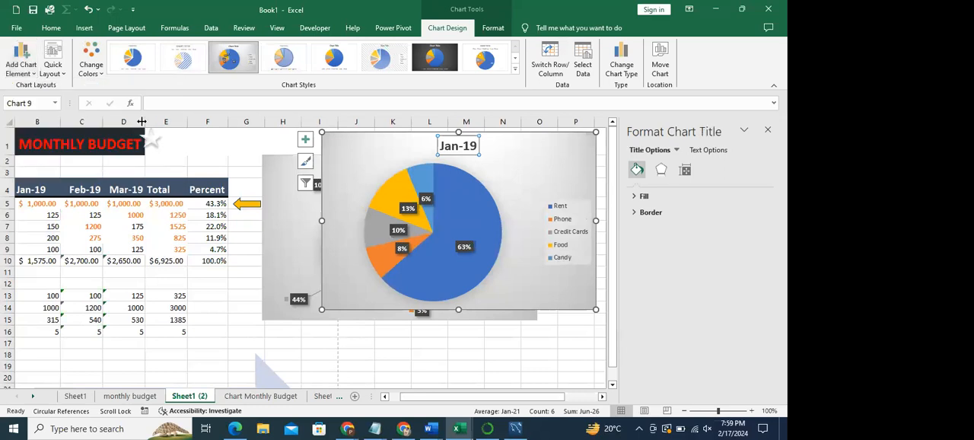
# - Look at the additional formatting options for the chart title and close the formatting pane
pyautogui.click(21, 61)
pyautogui.moveTo(34, 86)
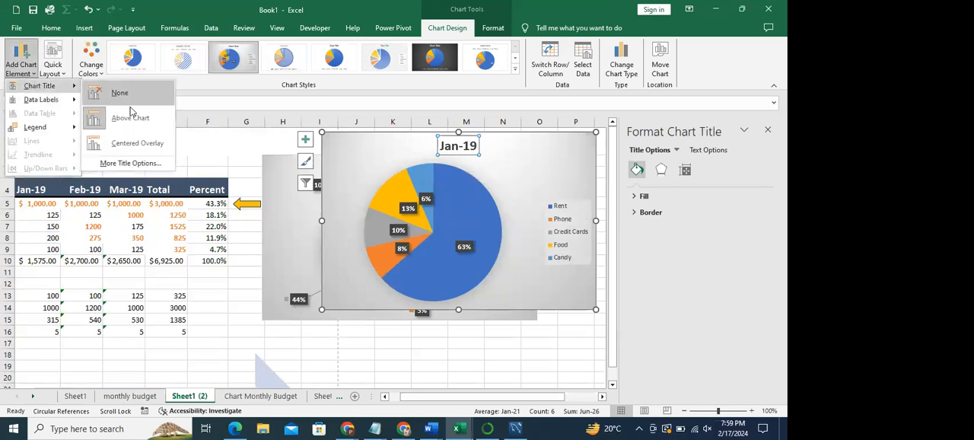
pyautogui.click(130, 162)
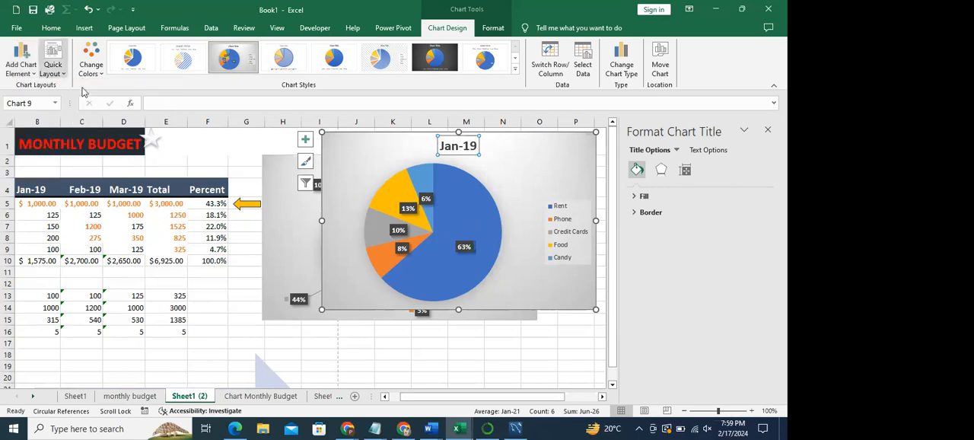
pyautogui.click(328, 167)
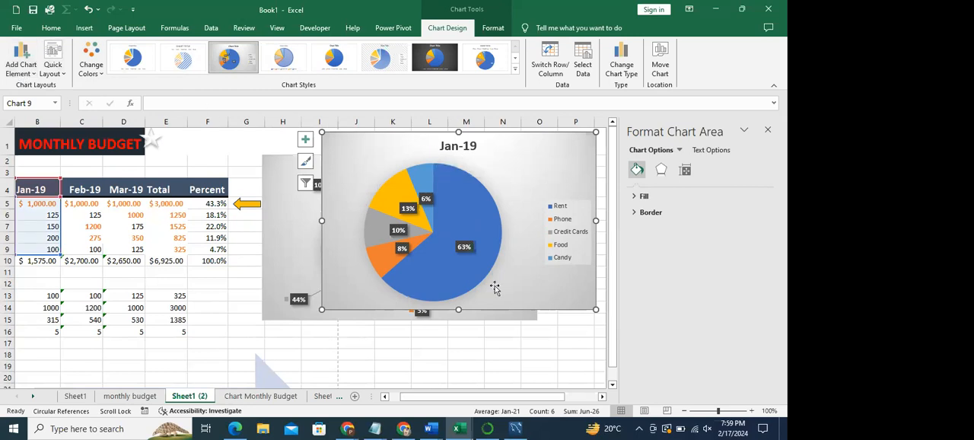
pyautogui.click(768, 130)
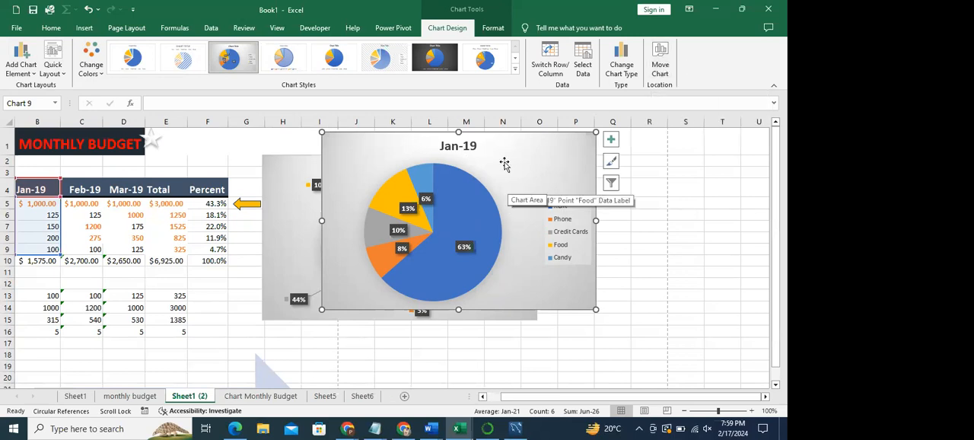
# - Review the destination sheets available for moving the chart, and cancel without moving it
pyautogui.click(661, 66)
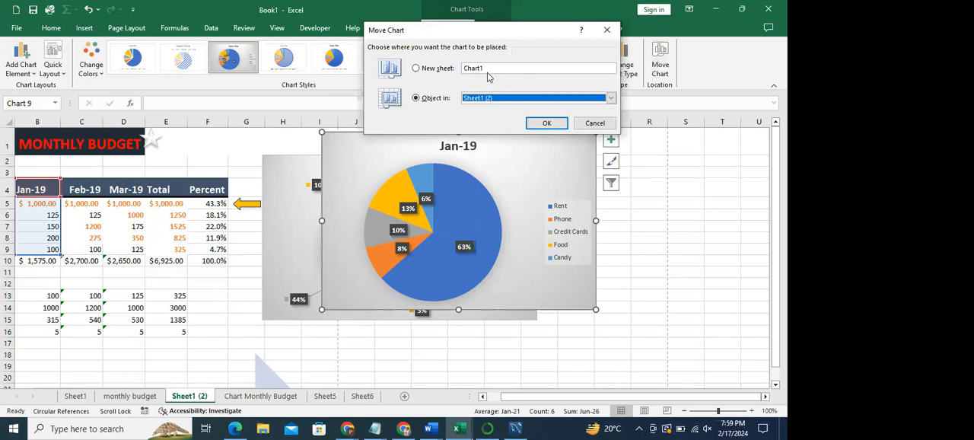
pyautogui.click(610, 99)
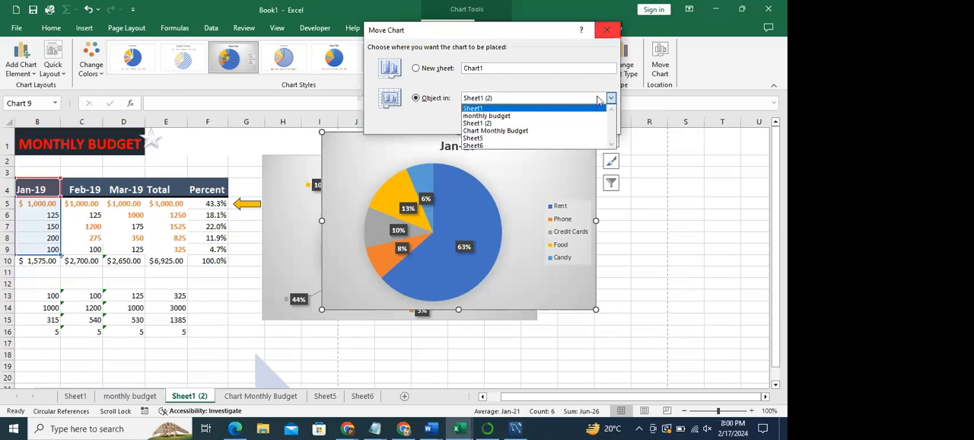
pyautogui.click(592, 86)
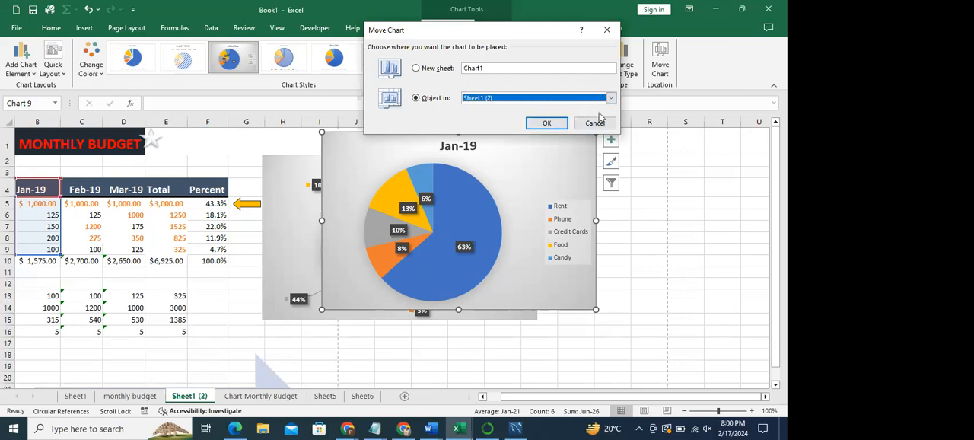
pyautogui.click(595, 122)
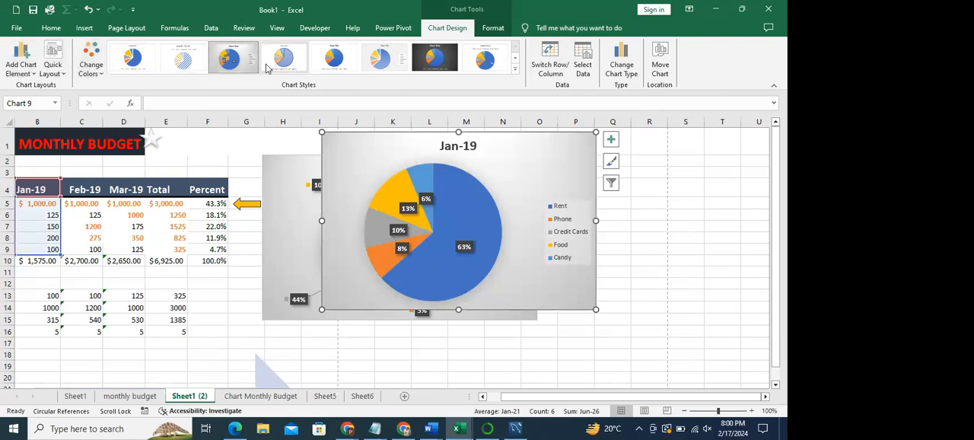
# - Review the data label and legend placement options for the pie chart without applying any
pyautogui.click(31, 74)
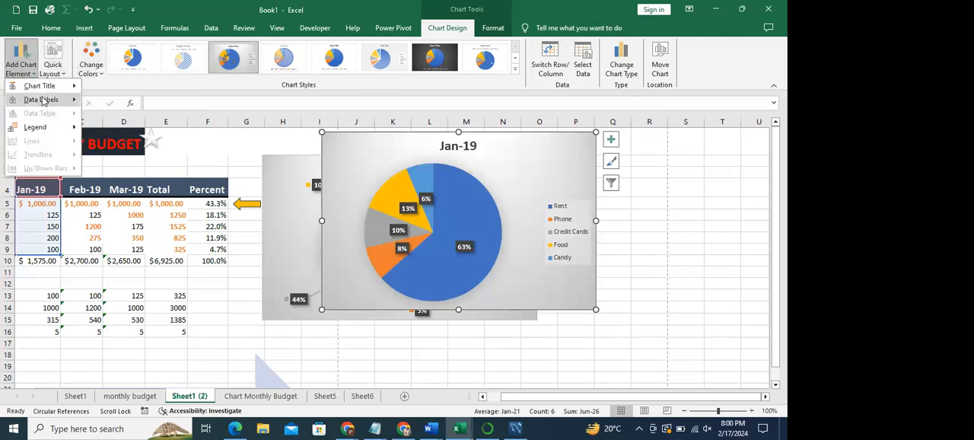
pyautogui.moveTo(46, 107)
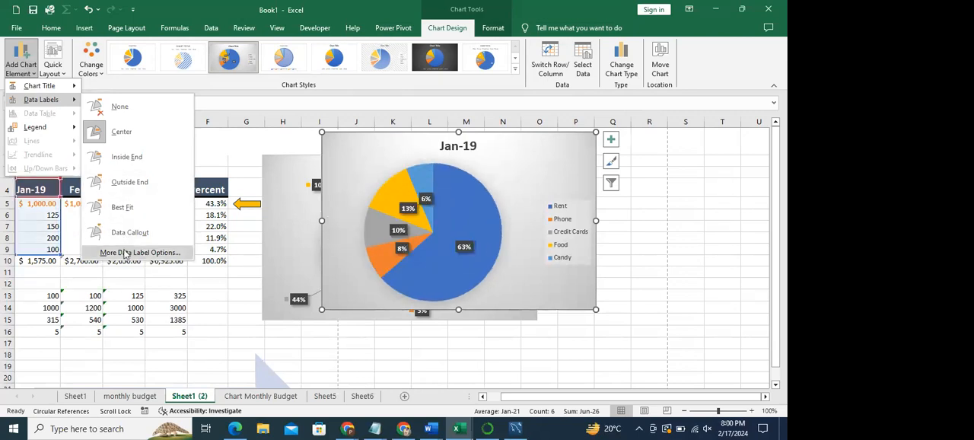
pyautogui.moveTo(65, 128)
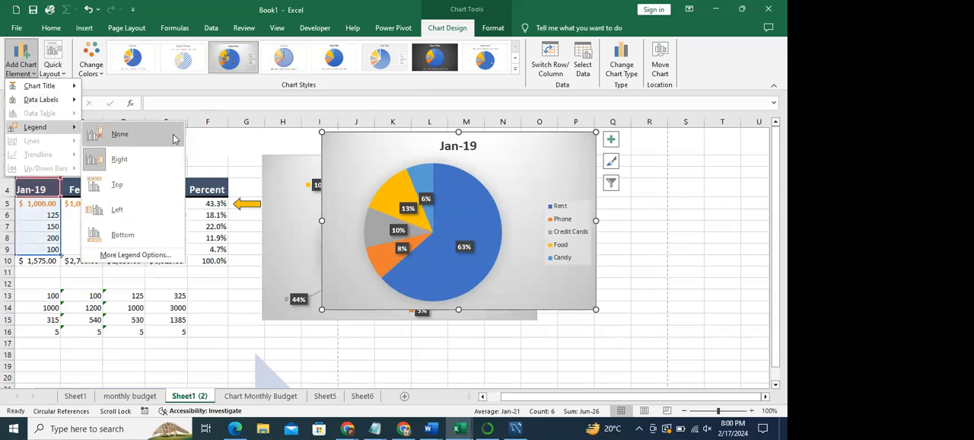
pyautogui.click(154, 98)
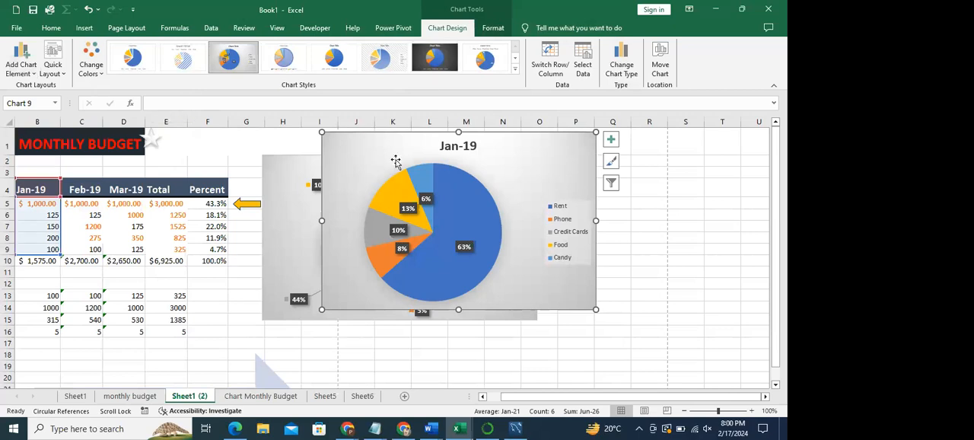
# - Draw a left-pointing block arrow about 1.07" wide and 0.53" high inside the chart, above the legend
pyautogui.click(694, 191)
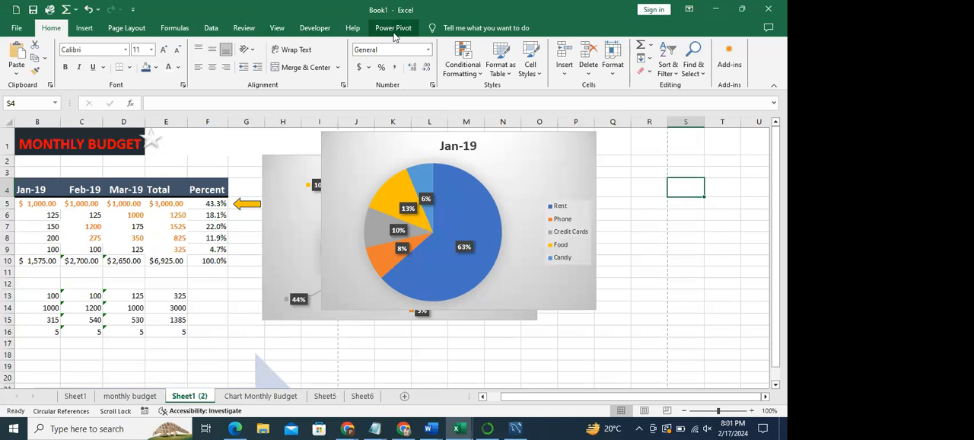
pyautogui.click(533, 174)
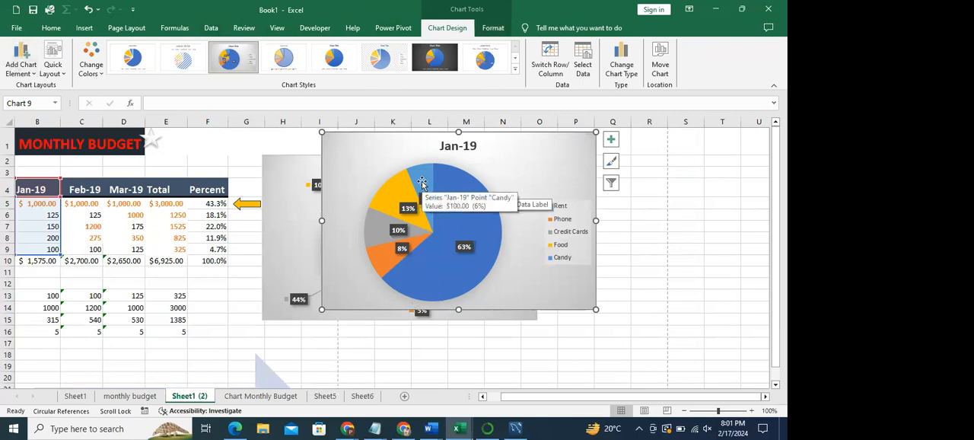
pyautogui.click(492, 29)
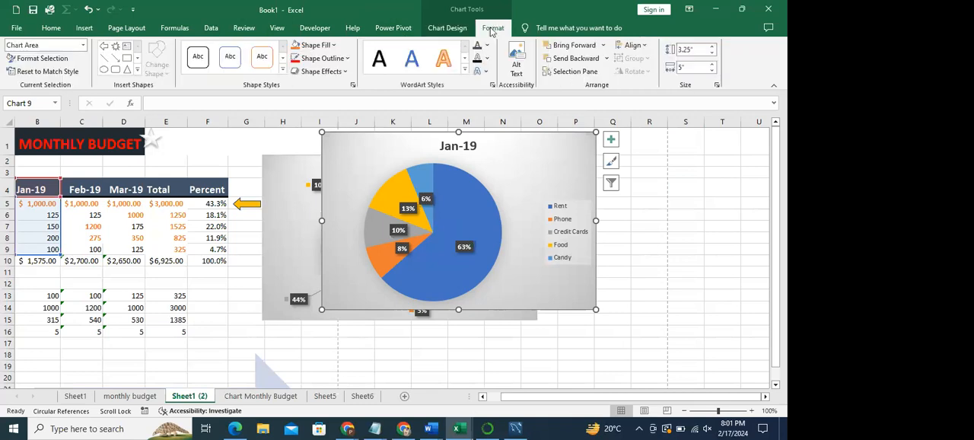
pyautogui.click(104, 48)
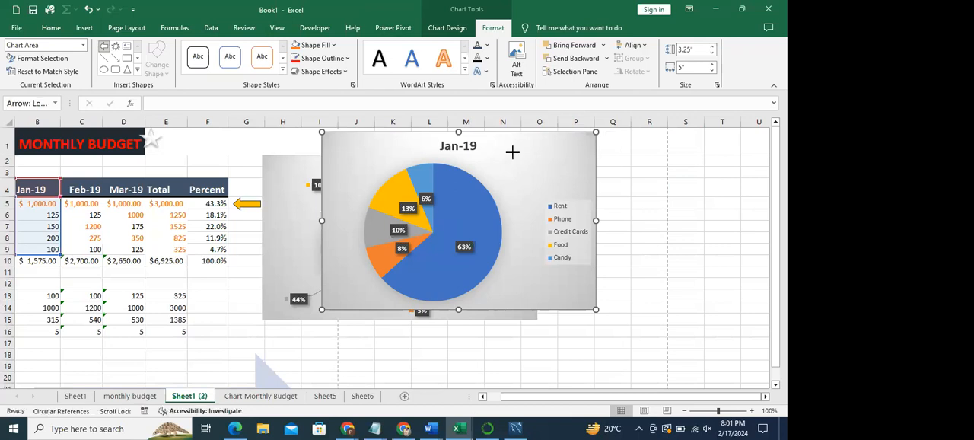
pyautogui.moveTo(513, 152); pyautogui.dragTo(573, 181)
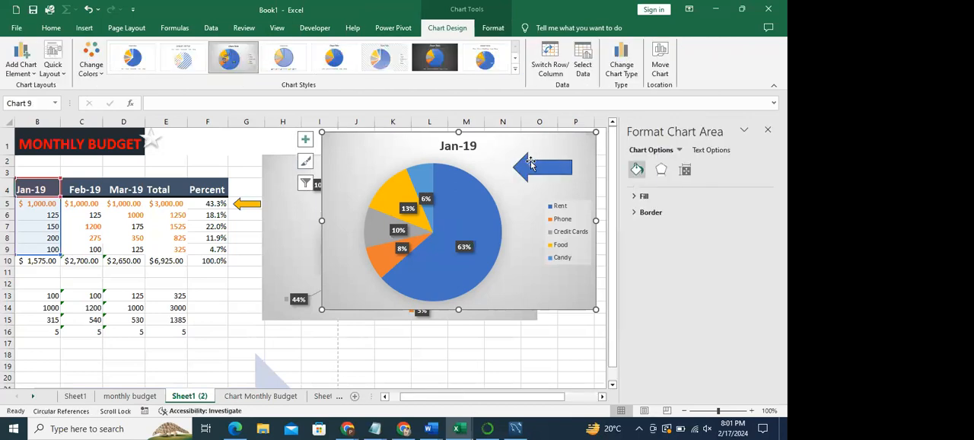
pyautogui.click(768, 129)
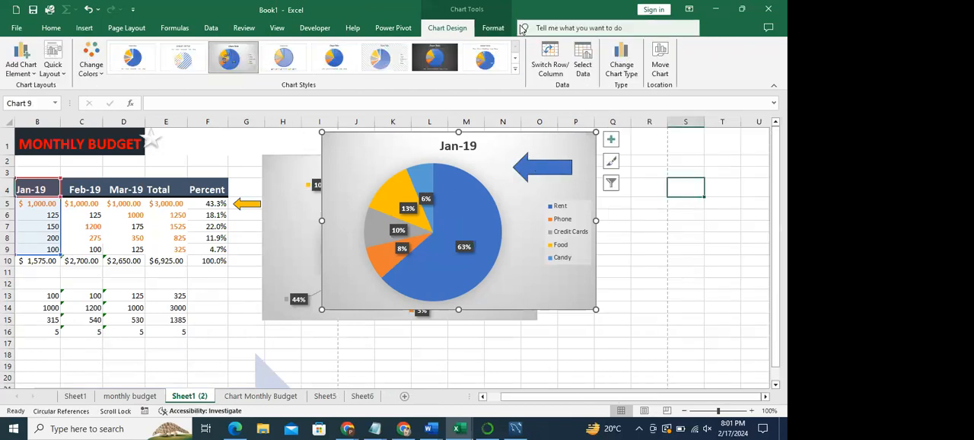
# - Select the blue arrow inside the chart and look at its shape formatting options
pyautogui.click(494, 30)
pyautogui.click(532, 171)
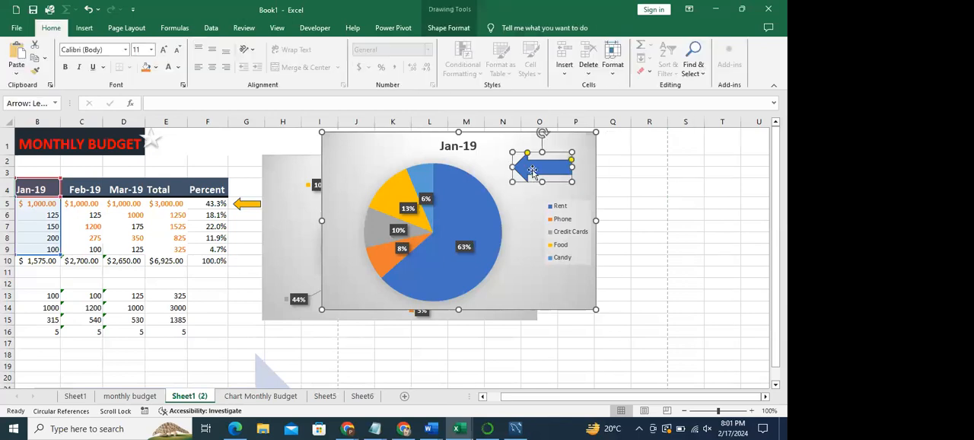
pyautogui.click(450, 28)
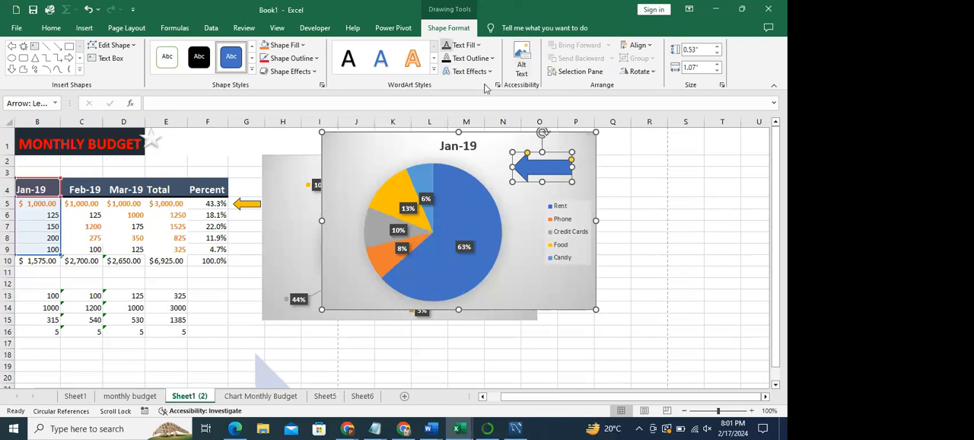
# - Review the shape style, fill, outline and effect options for the Jan-19 chart area without applying any
pyautogui.click(523, 209)
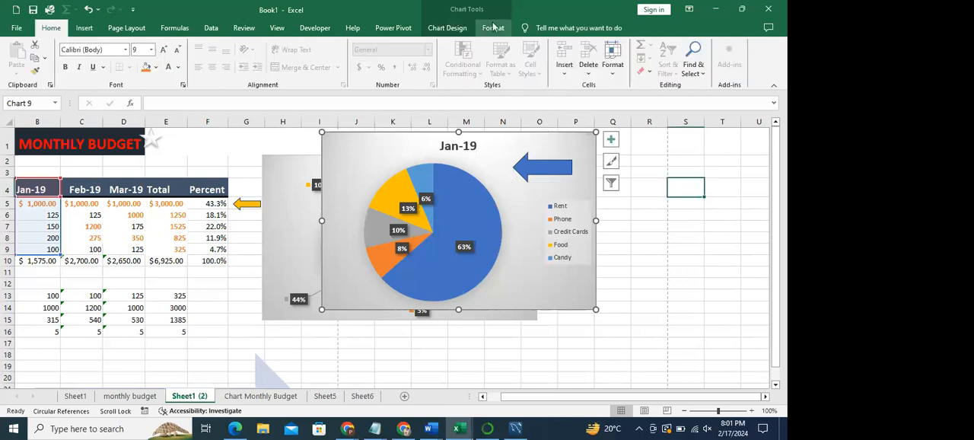
pyautogui.click(492, 28)
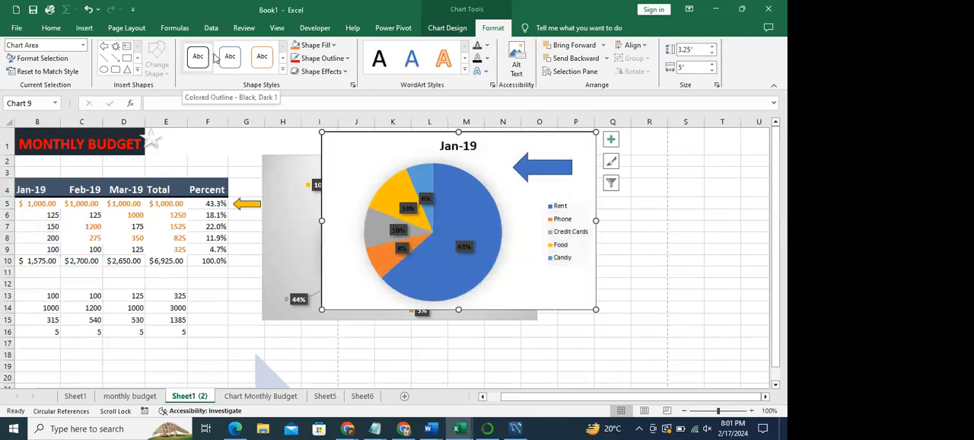
pyautogui.click(282, 70)
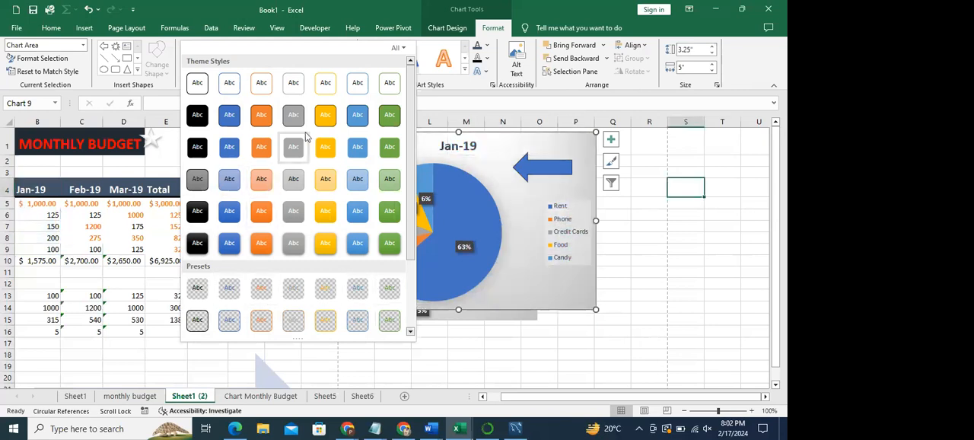
pyautogui.click(430, 93)
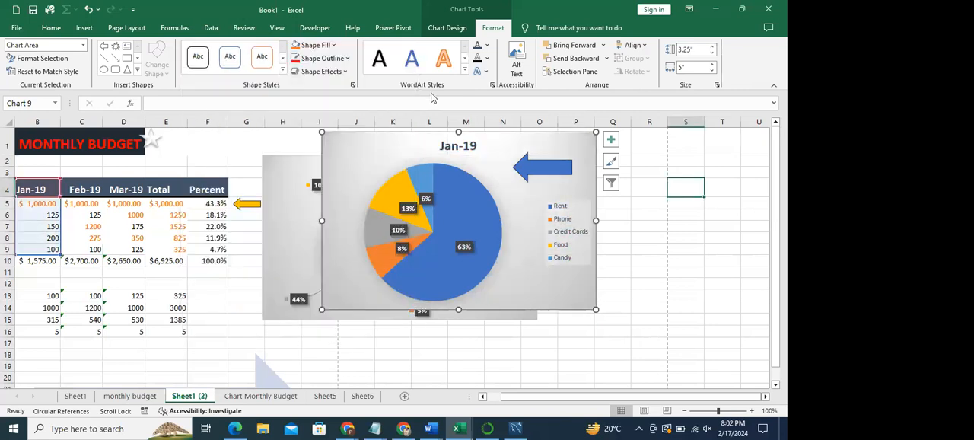
pyautogui.click(333, 45)
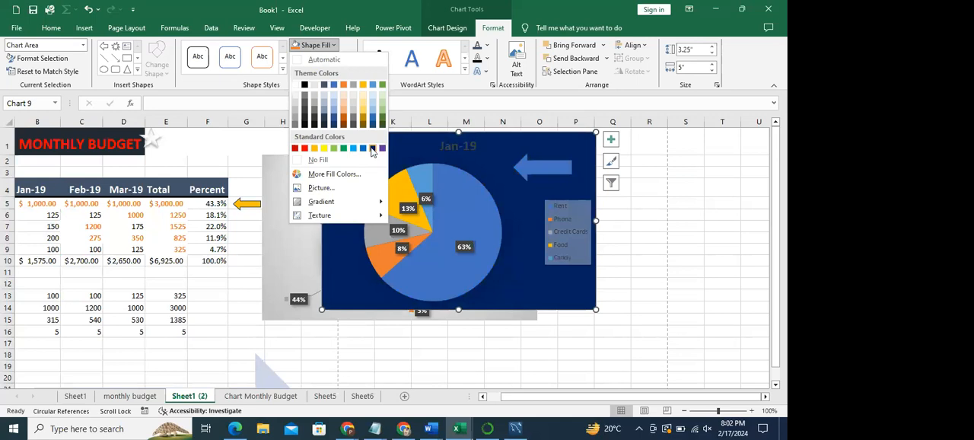
pyautogui.click(422, 93)
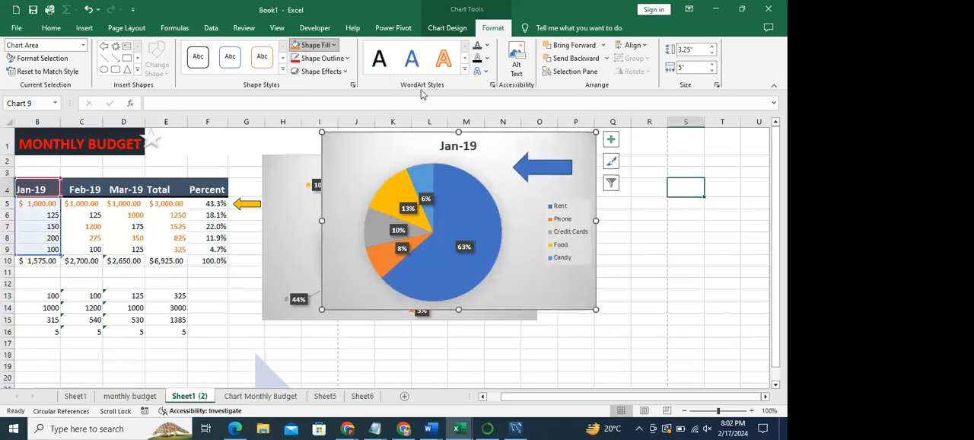
pyautogui.click(348, 60)
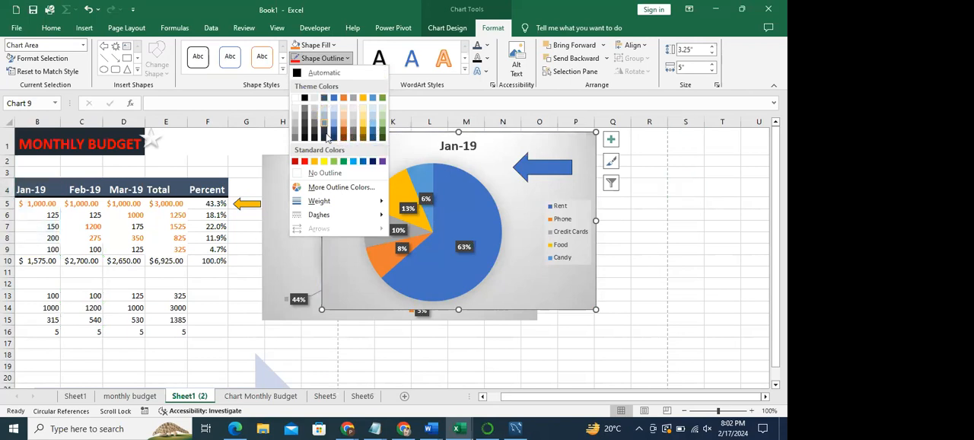
pyautogui.click(430, 102)
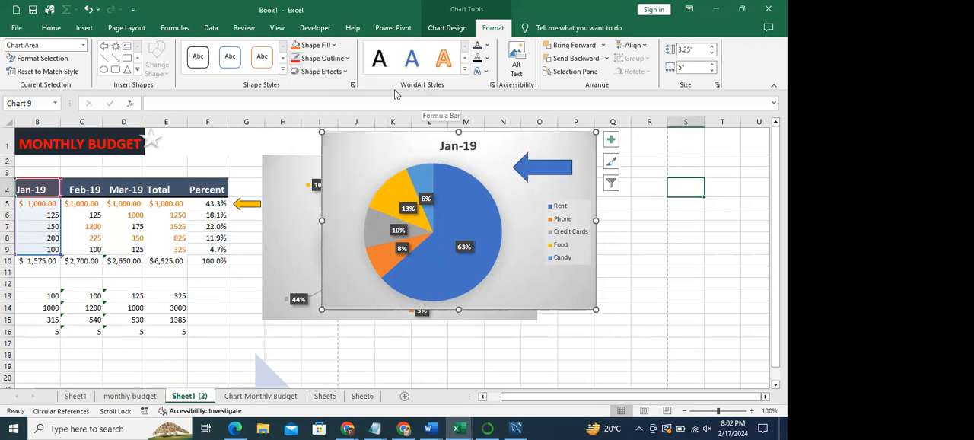
pyautogui.click(345, 73)
pyautogui.moveTo(343, 97)
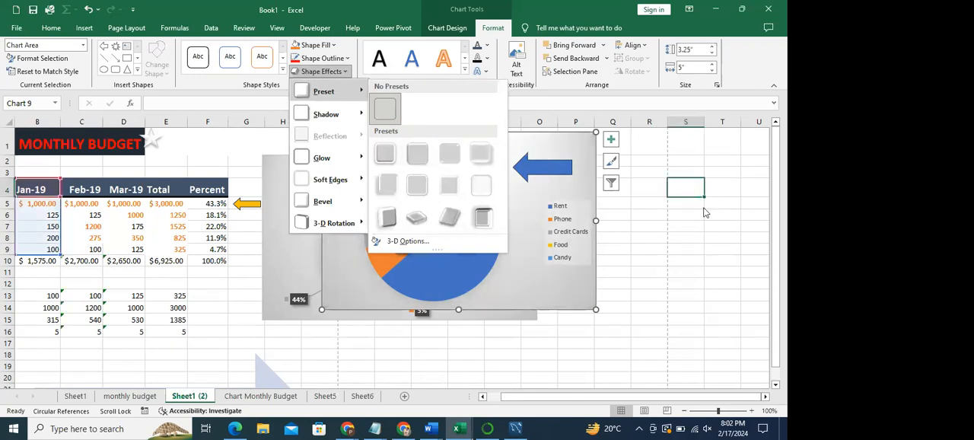
pyautogui.click(592, 177)
# - Move the Jan-19 pie chart clear of the Feb-19 chart, and delete the Feb-19 chart
pyautogui.moveTo(485, 140); pyautogui.dragTo(635, 204)
pyautogui.click(488, 174)
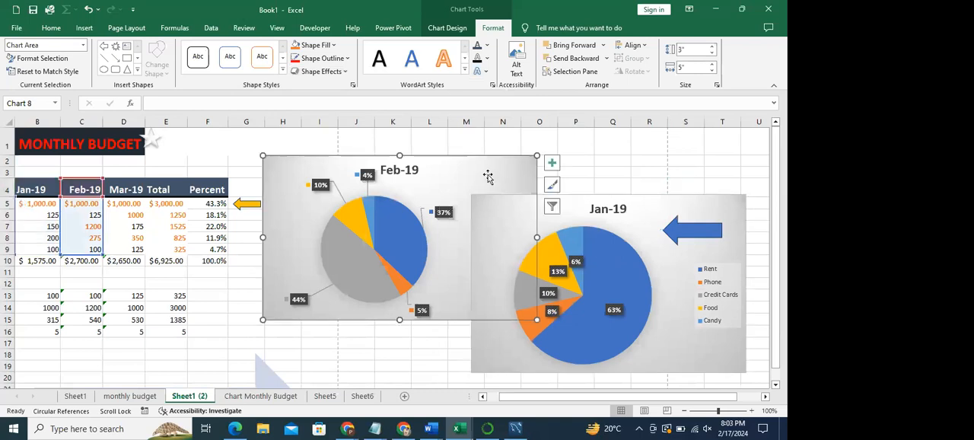
pyautogui.press('Delete')
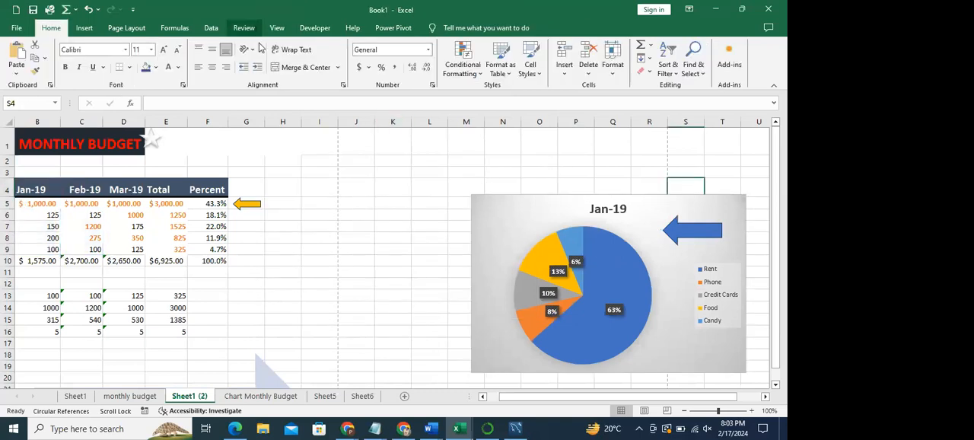
# - Open the 3-D format options for the Jan-19 chart area and move the chart closer to the budget table
pyautogui.click(525, 227)
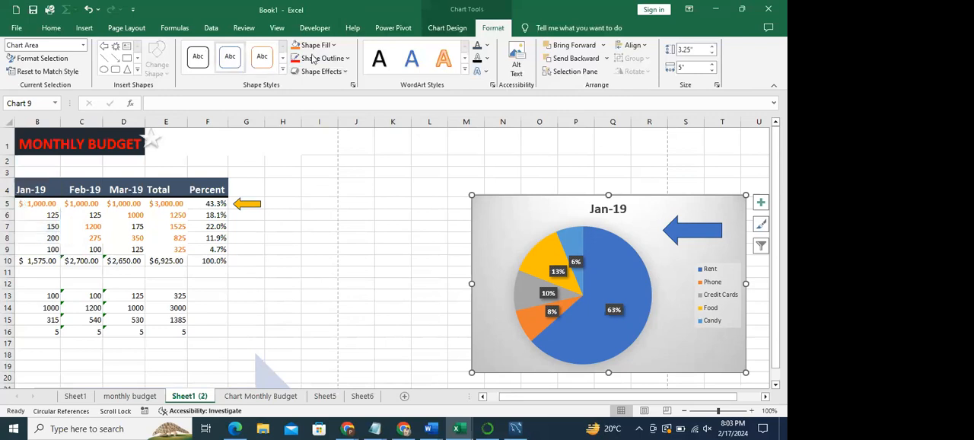
pyautogui.click(345, 72)
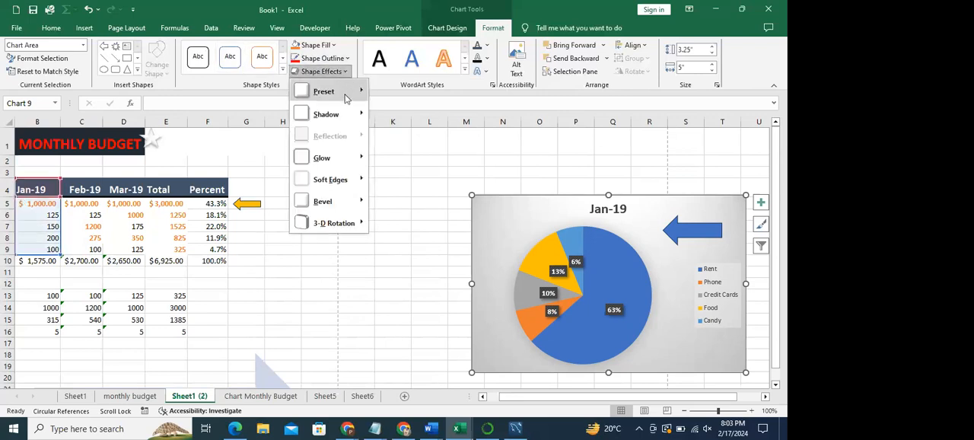
pyautogui.moveTo(344, 94)
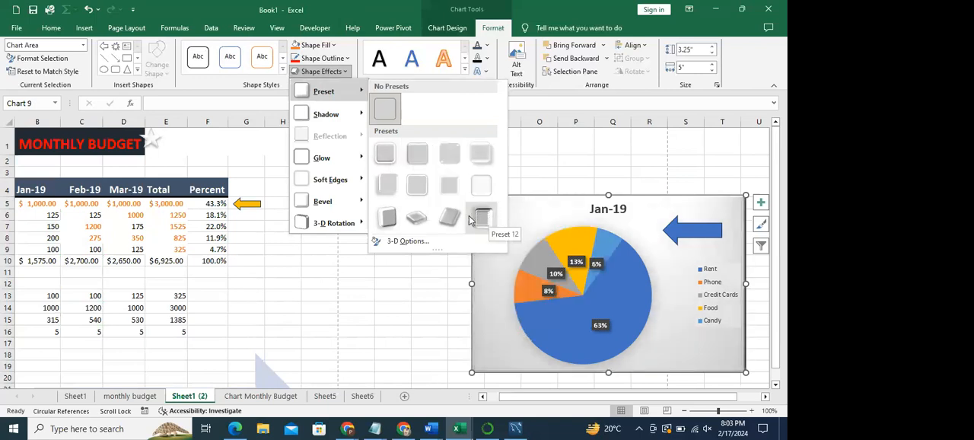
pyautogui.click(391, 242)
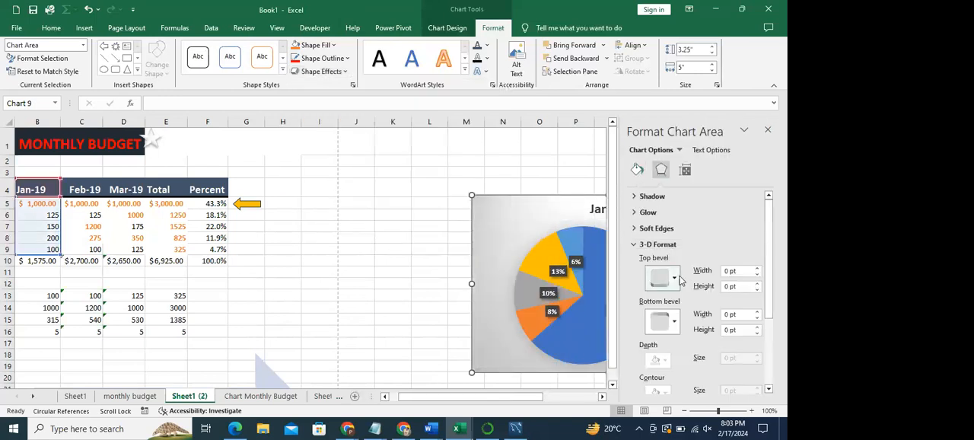
pyautogui.moveTo(771, 259); pyautogui.dragTo(781, 298)
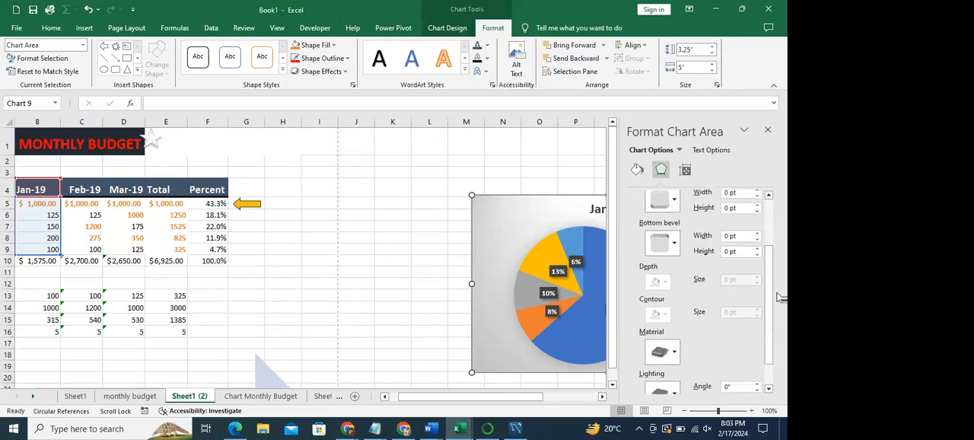
pyautogui.moveTo(560, 214); pyautogui.dragTo(468, 191)
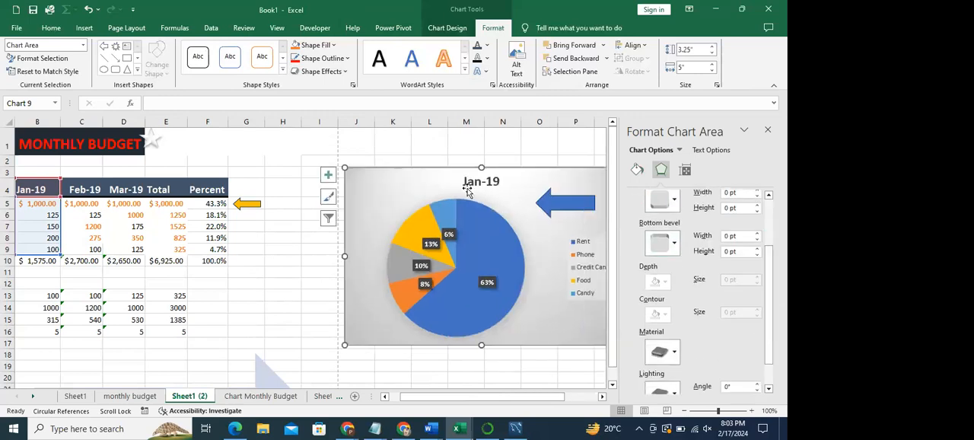
# - Set the chart area's top bevel to a width of 6 pt and a height of 0 pt, and close the formatting options
pyautogui.click(757, 192)
pyautogui.click(758, 205)
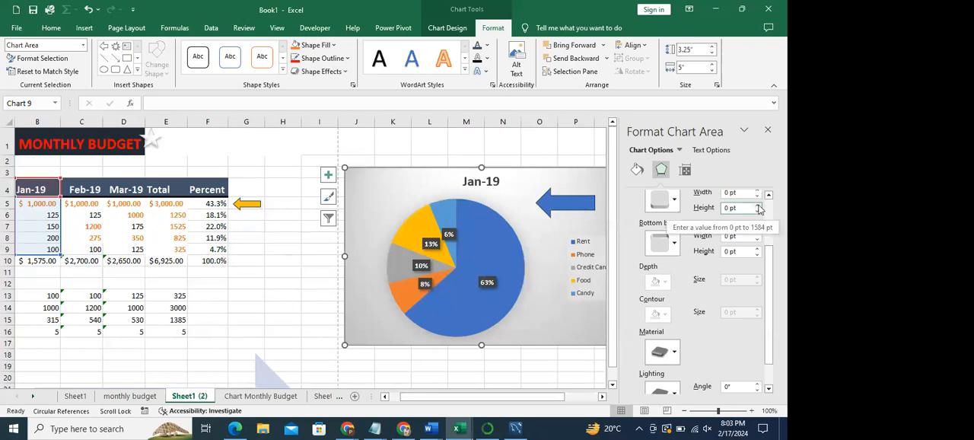
pyautogui.click(758, 205)
pyautogui.click(758, 212)
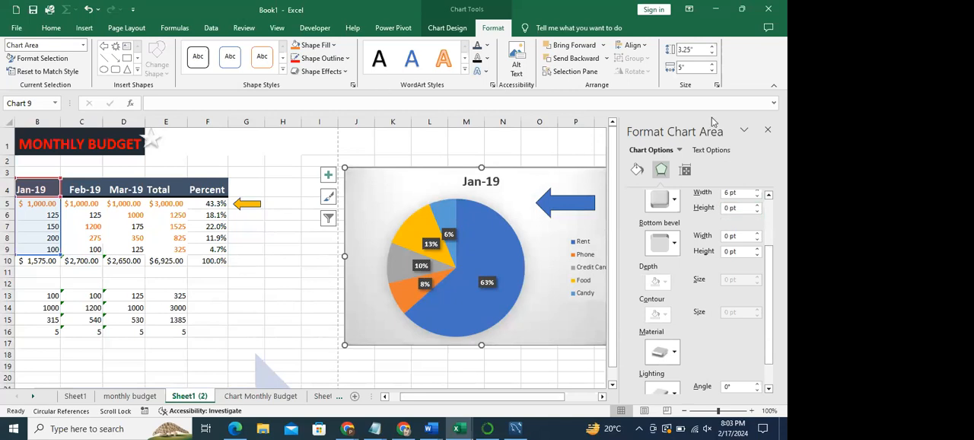
pyautogui.click(767, 128)
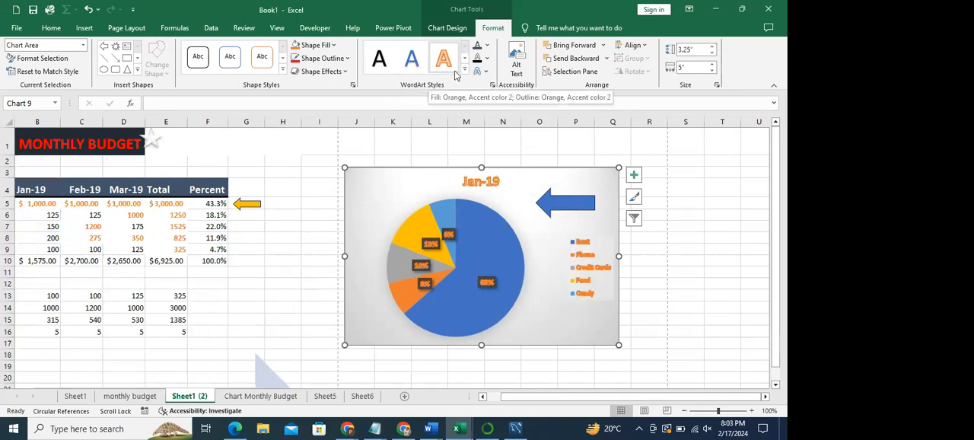
# - Apply the orange-outlined WordArt style with white letters to all text in the Jan-19 pie chart
pyautogui.click(464, 70)
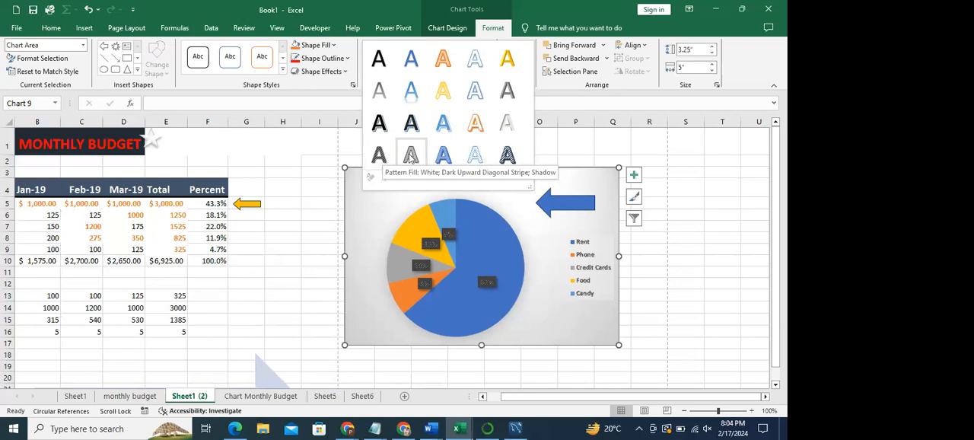
pyautogui.click(474, 130)
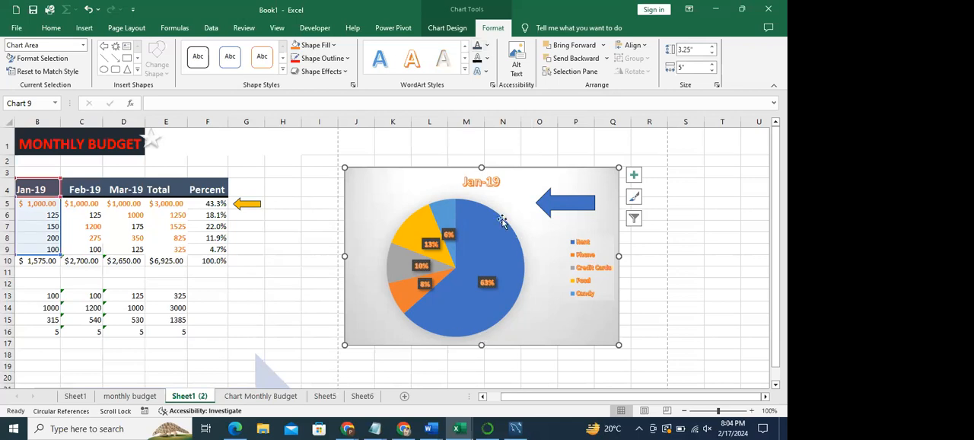
# - Review the text fill, text outline, shadow and glow options for the chart text without applying any
pyautogui.click(488, 48)
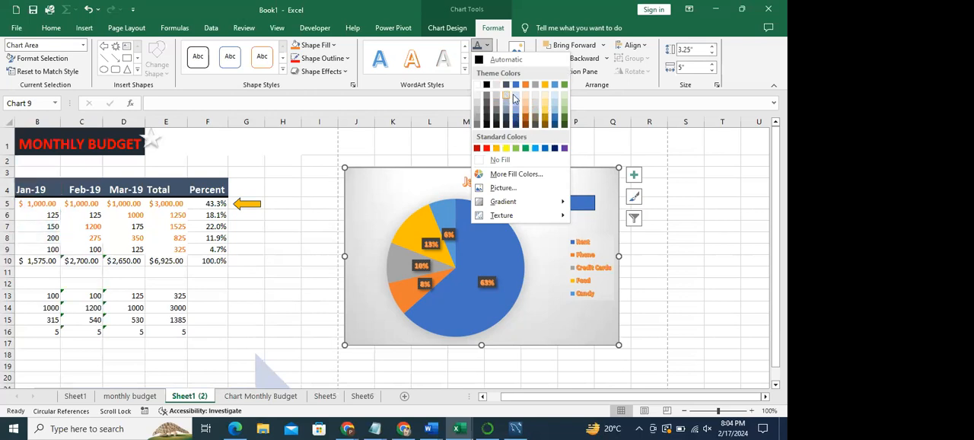
pyautogui.click(416, 119)
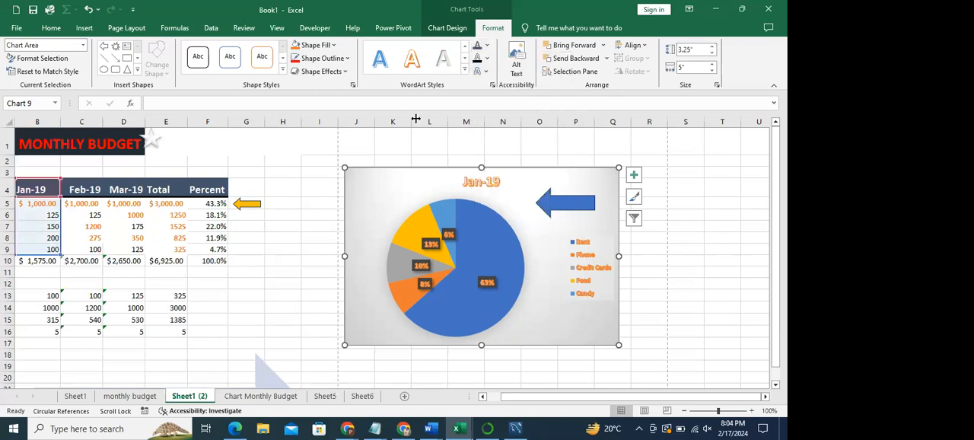
pyautogui.click(487, 58)
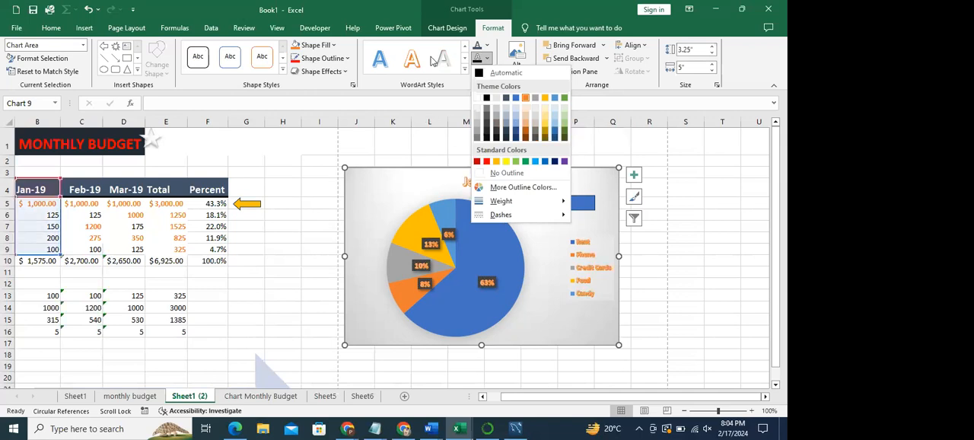
pyautogui.click(427, 90)
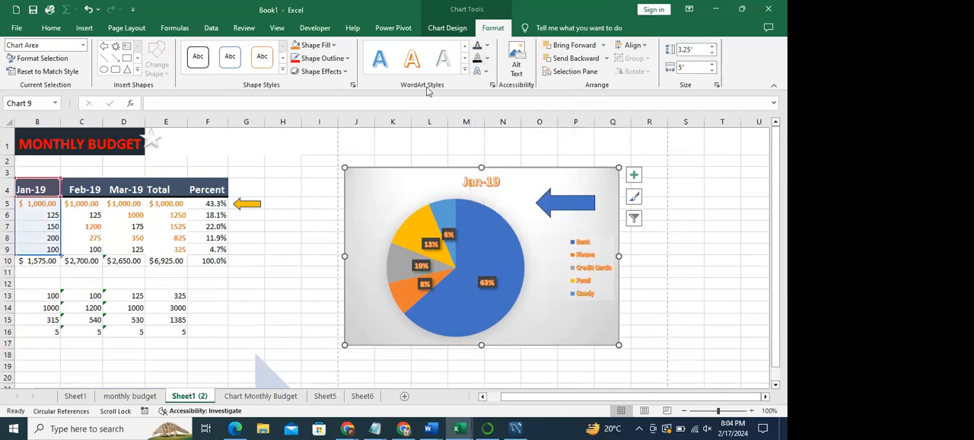
pyautogui.click(480, 71)
pyautogui.moveTo(499, 99)
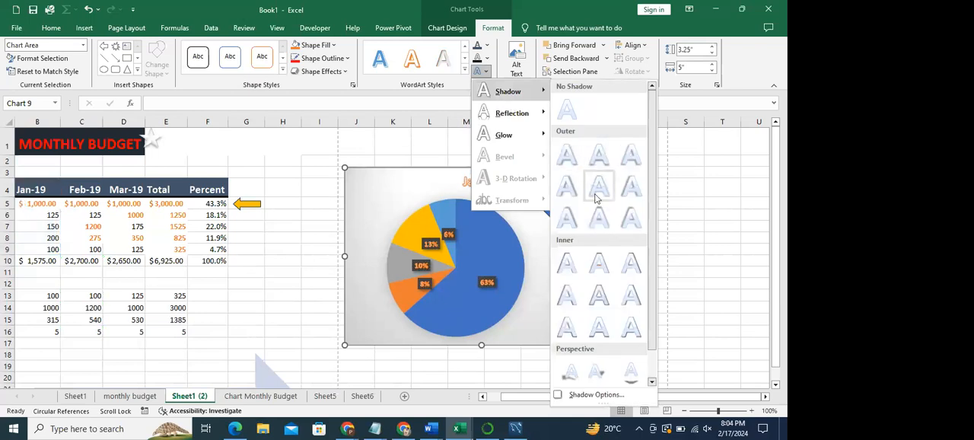
pyautogui.moveTo(506, 135)
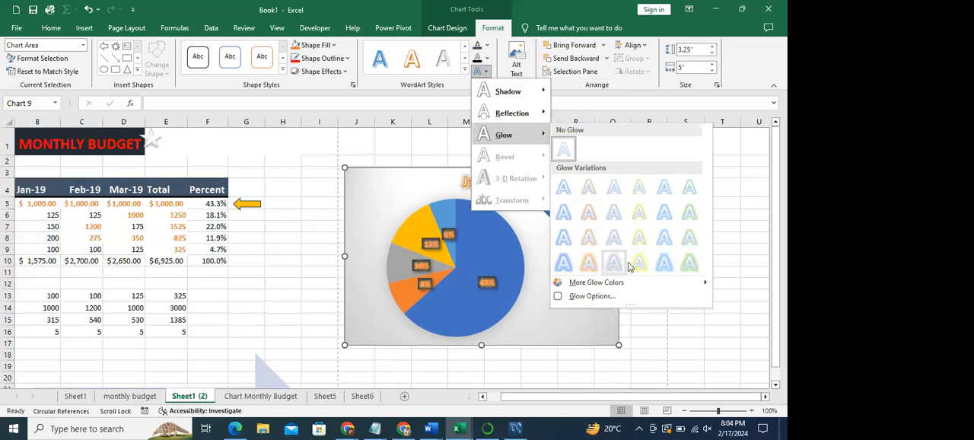
pyautogui.click(610, 110)
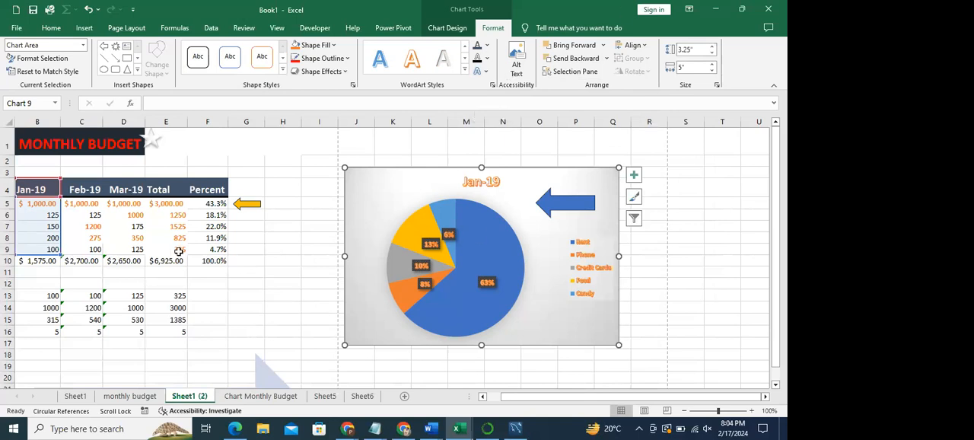
# - Select the Jan-19 pie chart and examine which bills and January cells supply its data
pyautogui.click(260, 317)
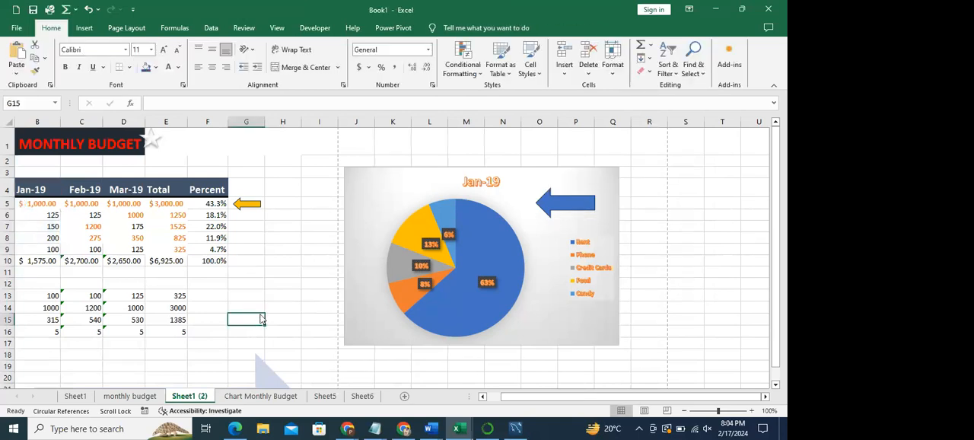
pyautogui.hotkey('alt', 'q')
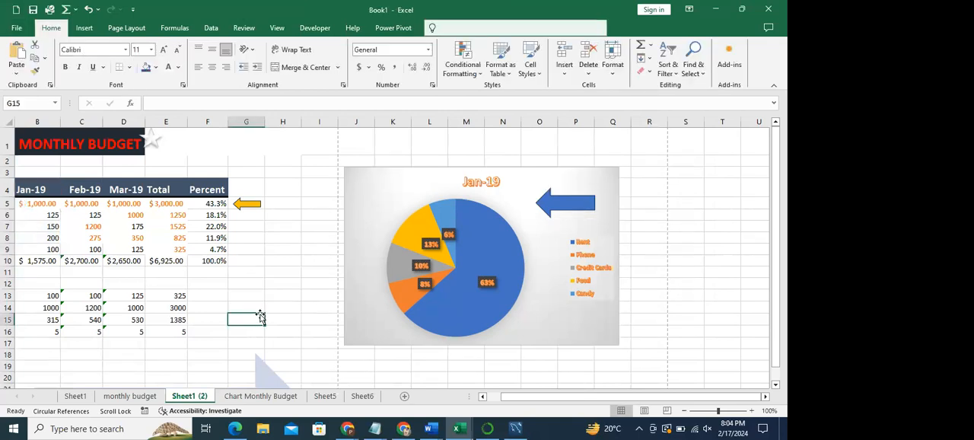
pyautogui.moveTo(548, 396); pyautogui.dragTo(437, 403)
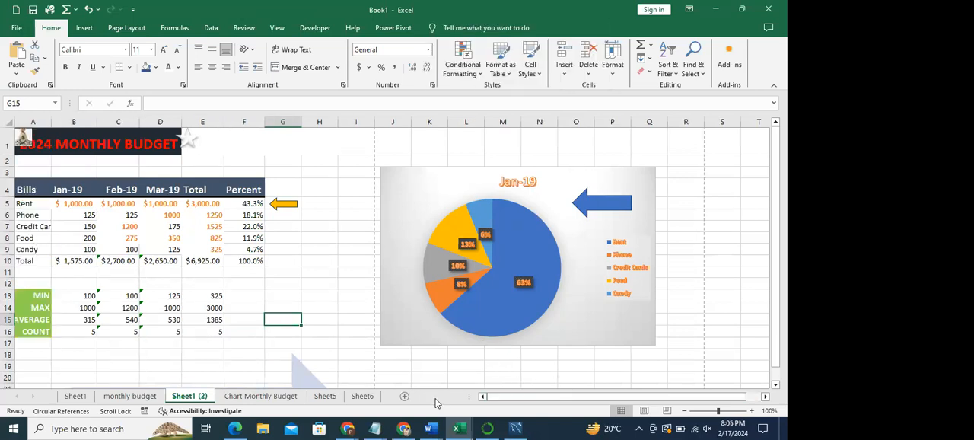
pyautogui.click(545, 330)
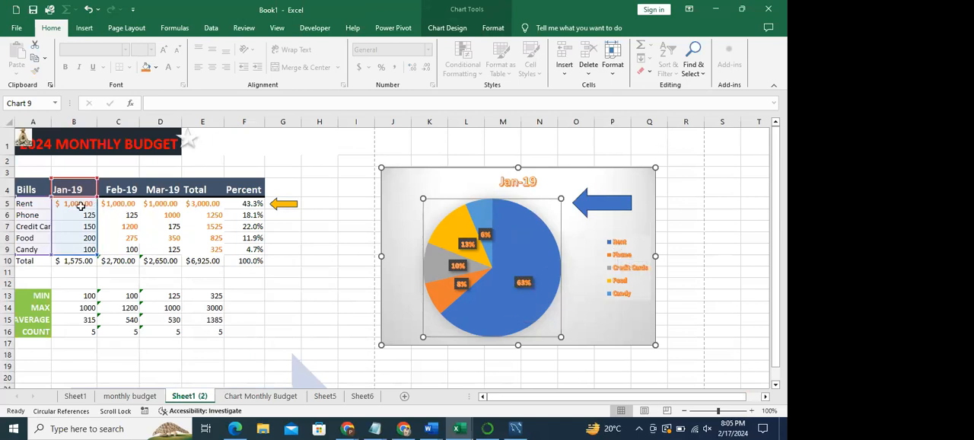
pyautogui.click(387, 182)
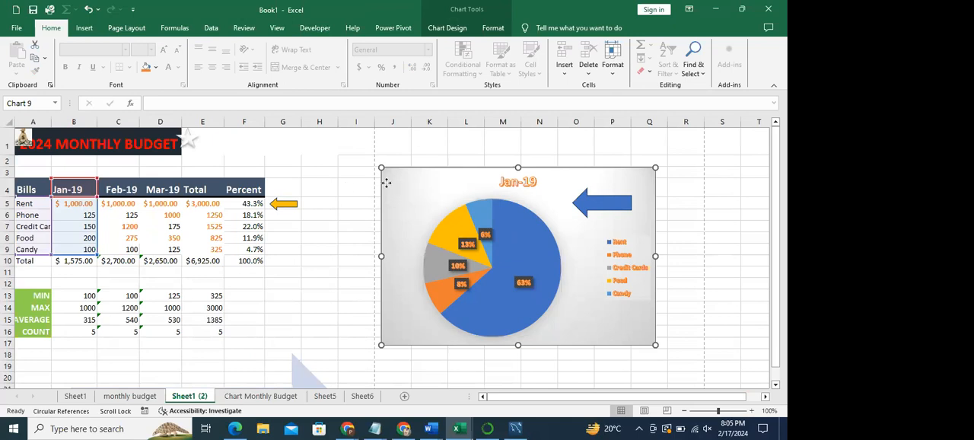
# - Check the remaining Book1 sheets through Sheet6, and switch to the Excel102Exercises (1) workbook
pyautogui.click(259, 396)
pyautogui.click(334, 397)
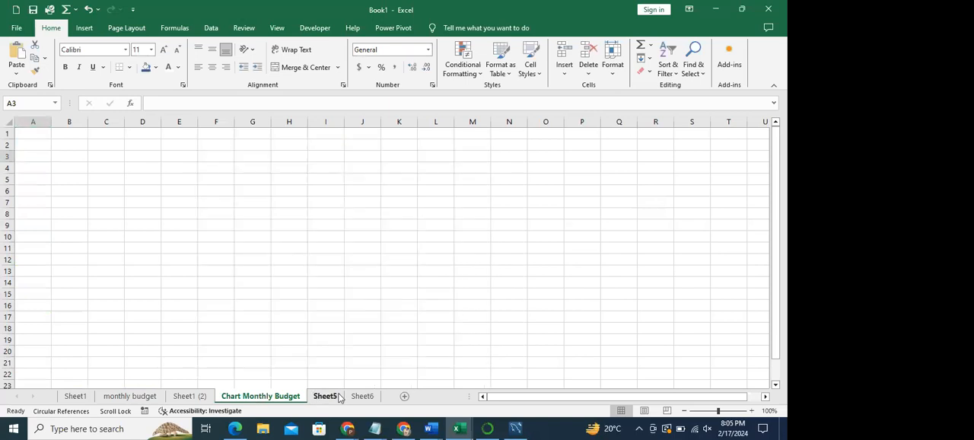
pyautogui.click(363, 396)
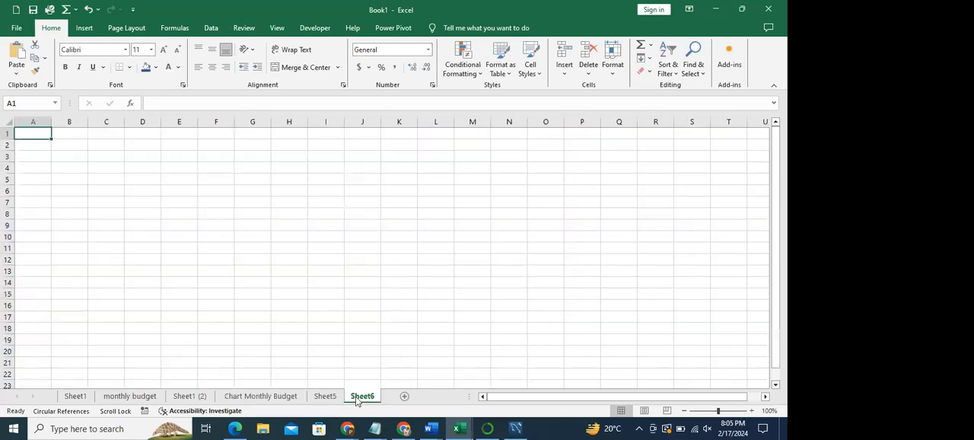
pyautogui.click(719, 17)
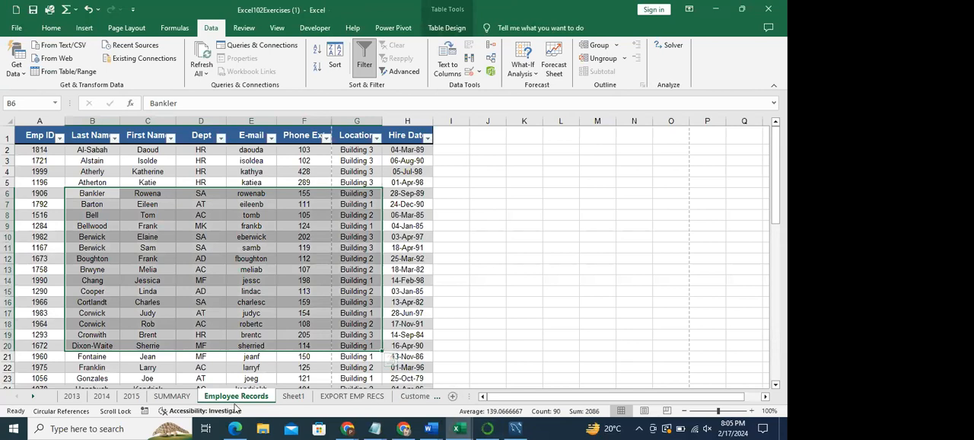
# - Look through the workbook's sheets and open the Charting sheet with the January 1998 sales figures
pyautogui.click(172, 396)
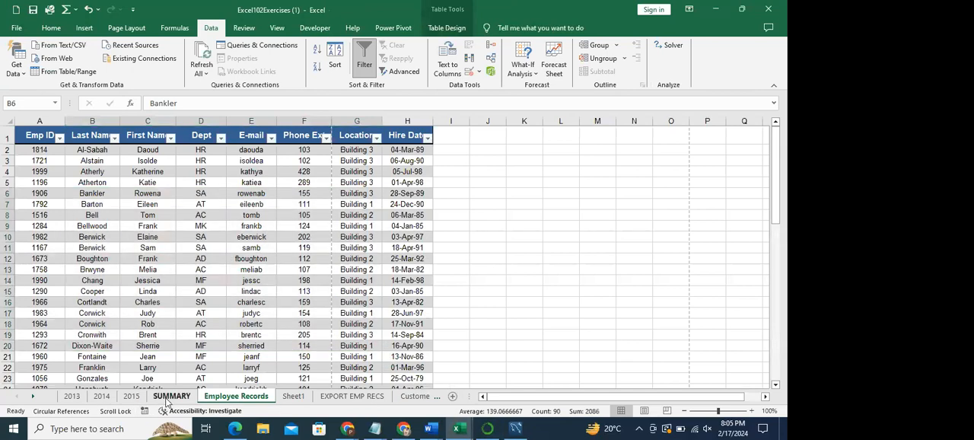
pyautogui.click(297, 399)
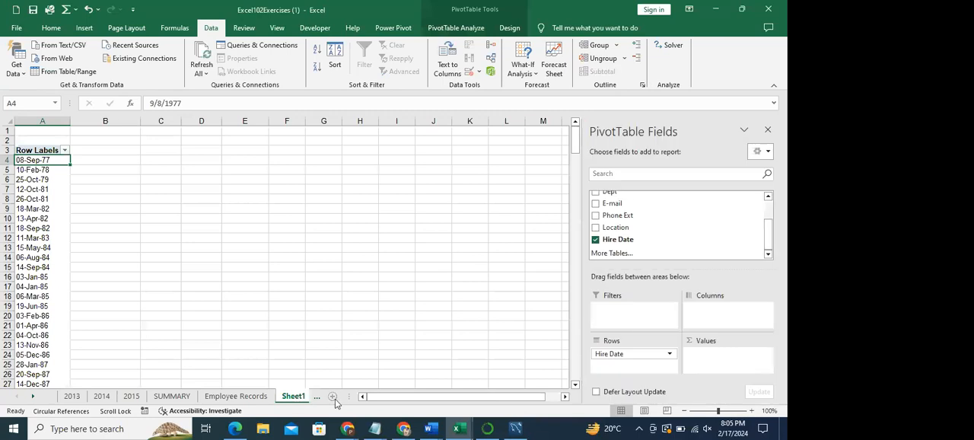
pyautogui.click(336, 399)
pyautogui.click(373, 401)
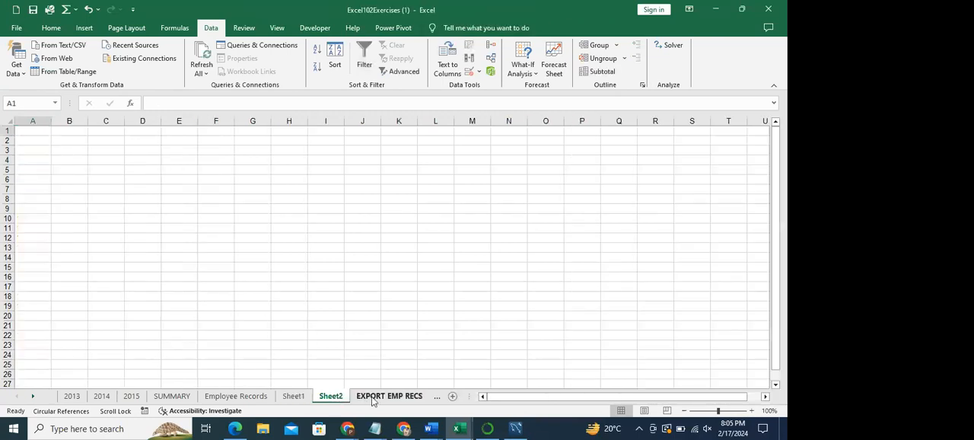
pyautogui.click(437, 395)
pyautogui.click(437, 395)
pyautogui.click(403, 402)
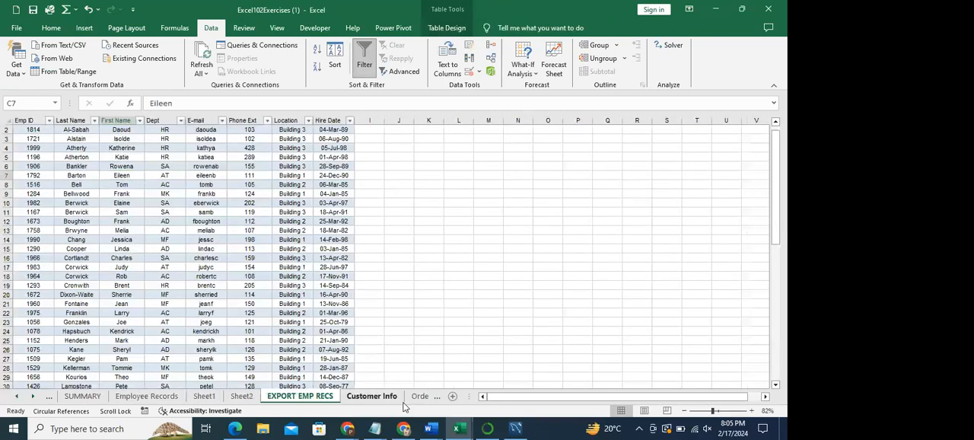
pyautogui.click(419, 396)
pyautogui.click(423, 398)
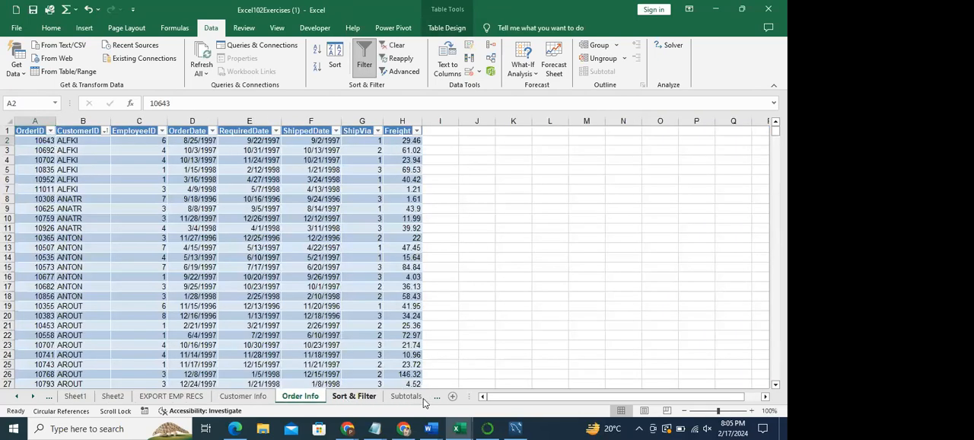
pyautogui.click(406, 398)
pyautogui.click(411, 398)
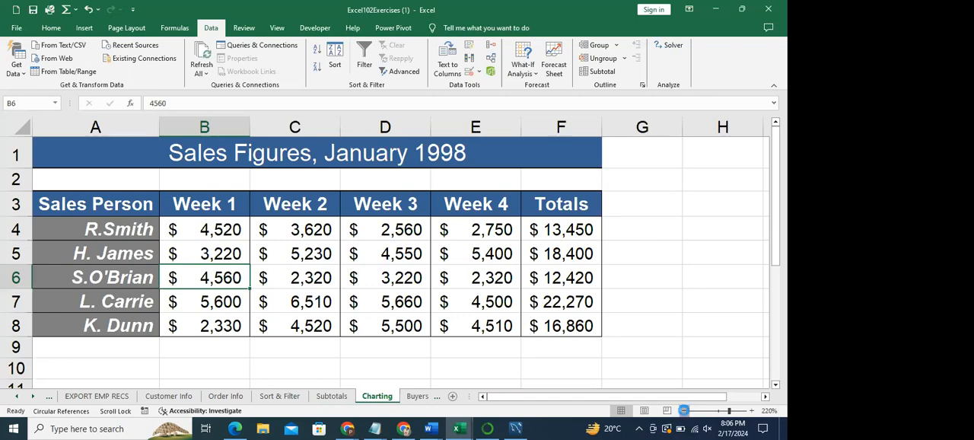
# - Set the zoom of the Charting sheet to 100%
pyautogui.click(684, 410)
pyautogui.click(683, 410)
pyautogui.click(684, 410)
pyautogui.click(683, 411)
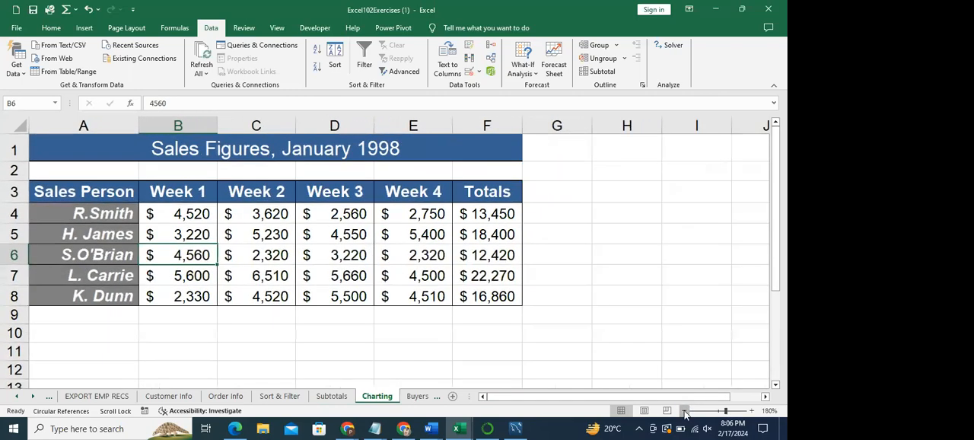
pyautogui.click(684, 410)
pyautogui.click(683, 410)
pyautogui.click(684, 410)
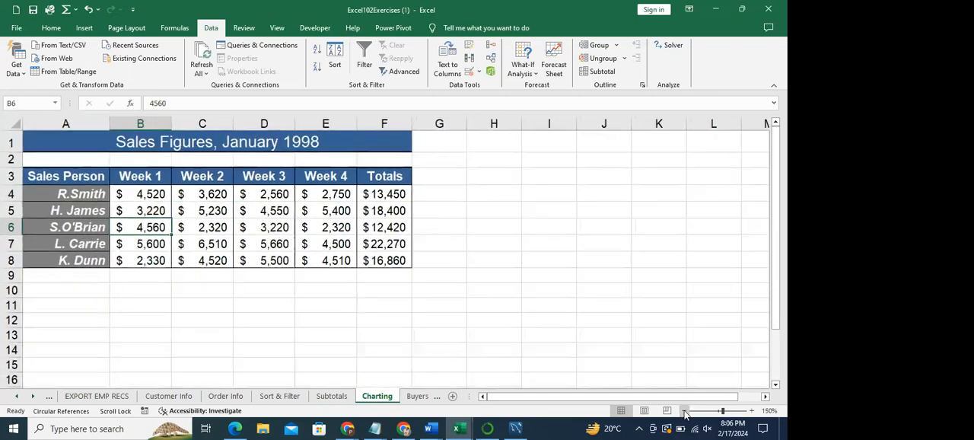
pyautogui.click(683, 411)
pyautogui.click(684, 410)
pyautogui.click(684, 410)
pyautogui.click(683, 410)
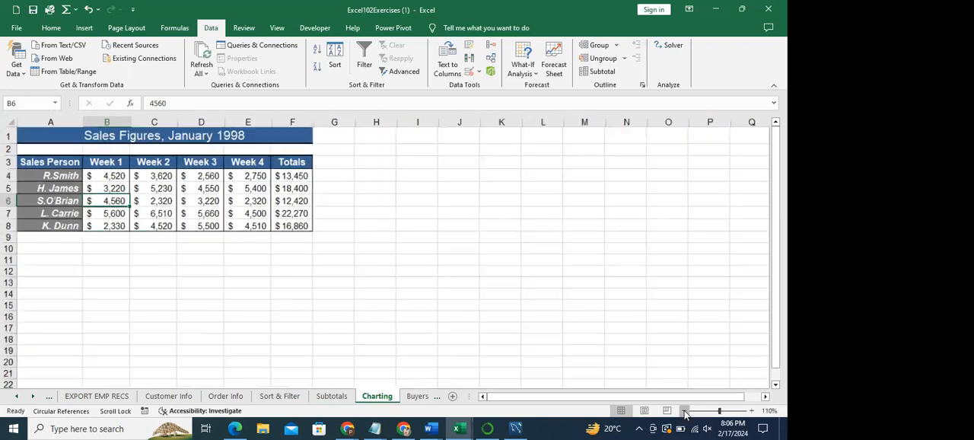
pyautogui.click(683, 410)
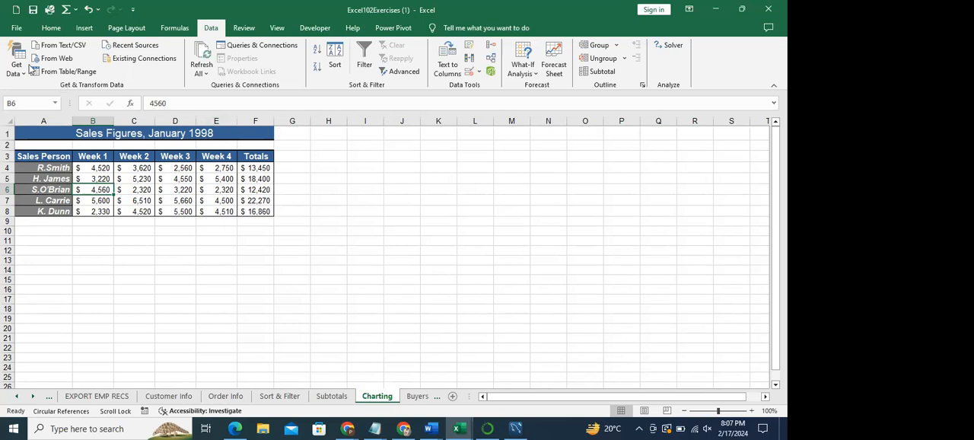
# - Preview the Charting sheet for printing in landscape orientation, and return it to portrait orientation
pyautogui.click(16, 30)
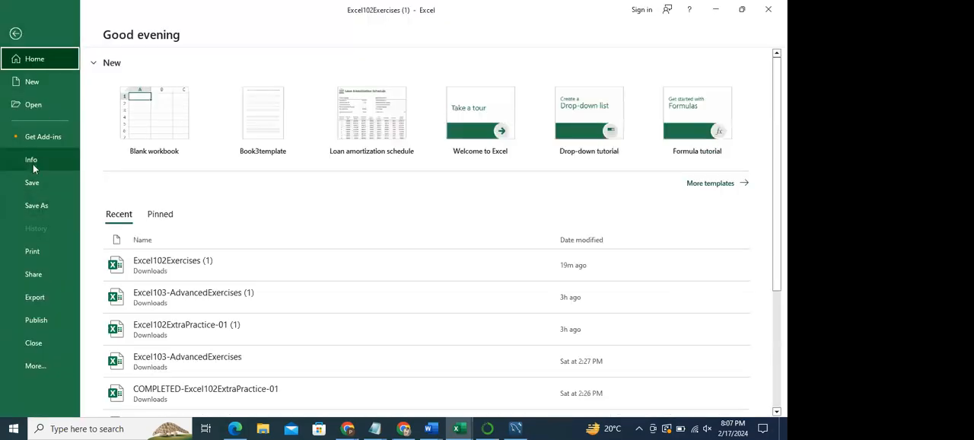
pyautogui.click(34, 252)
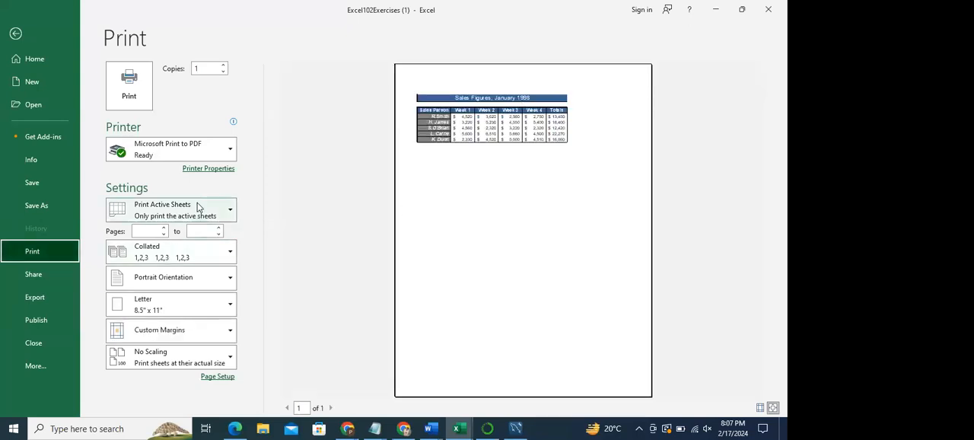
pyautogui.click(202, 276)
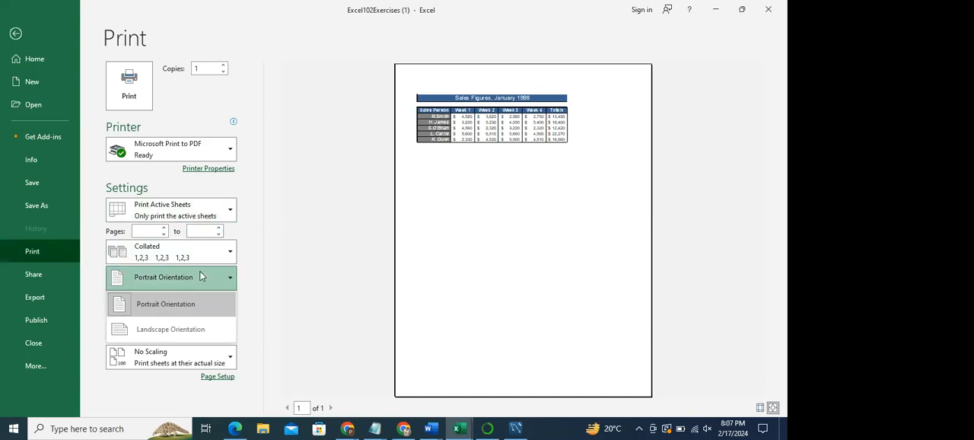
pyautogui.click(180, 328)
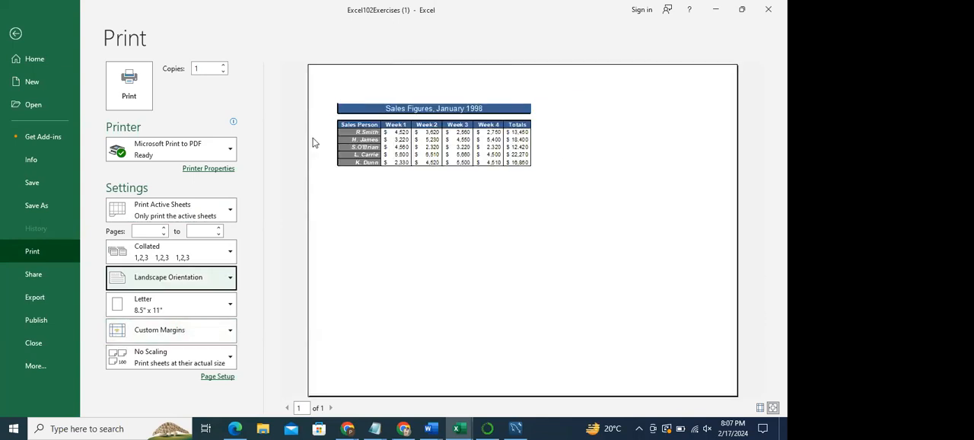
pyautogui.click(215, 280)
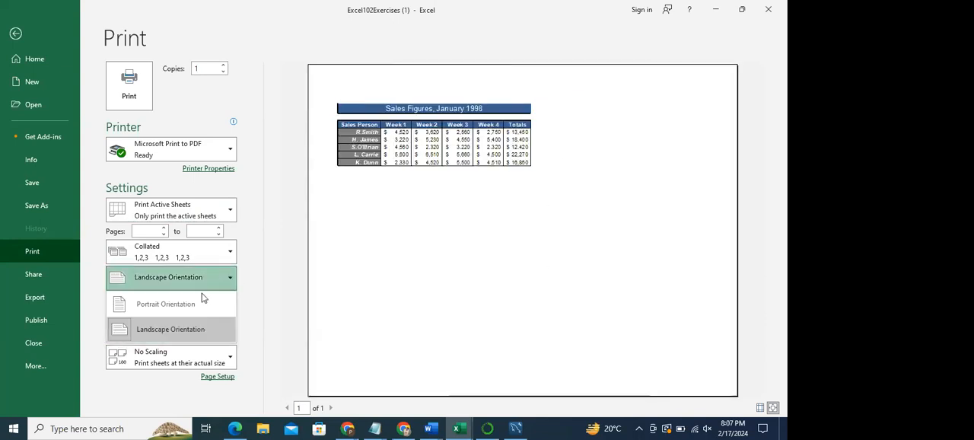
pyautogui.click(195, 298)
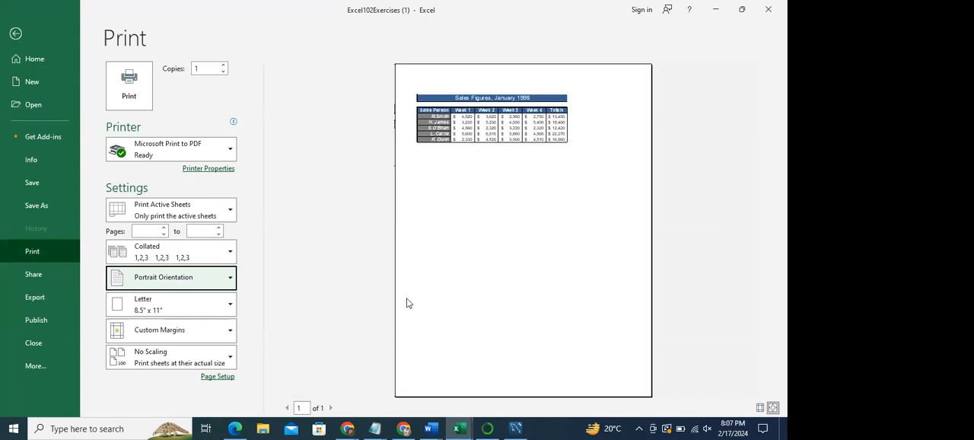
# - Check the available paper sizes, and apply custom page margins with the left margin set to 0 inches
pyautogui.click(210, 307)
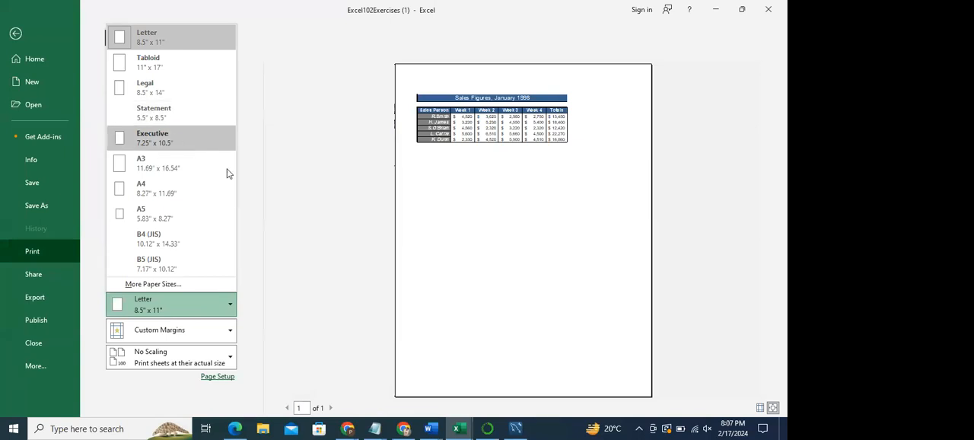
pyautogui.click(279, 210)
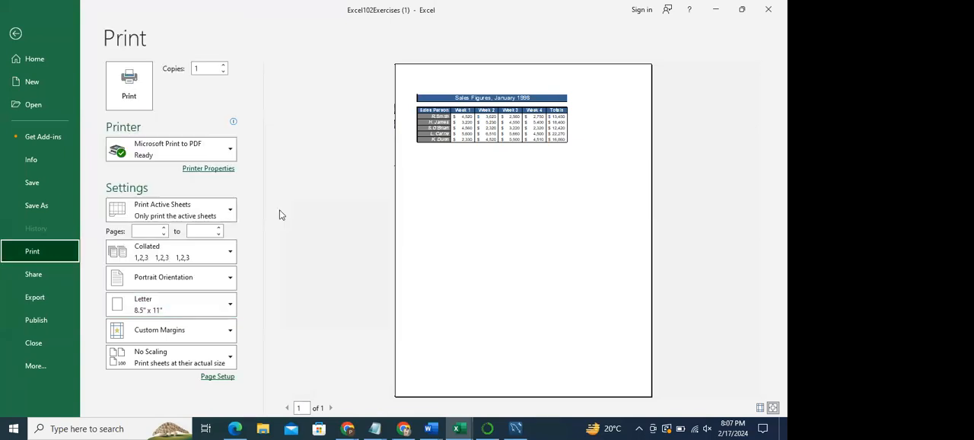
pyautogui.click(191, 330)
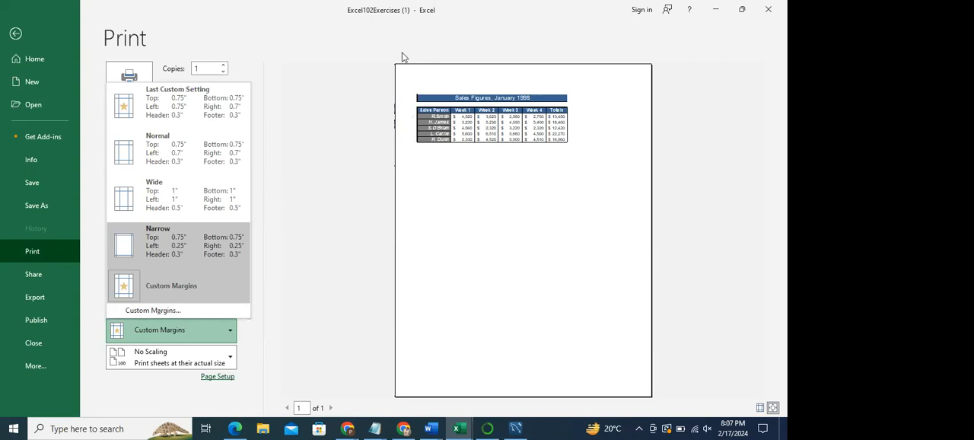
pyautogui.click(163, 310)
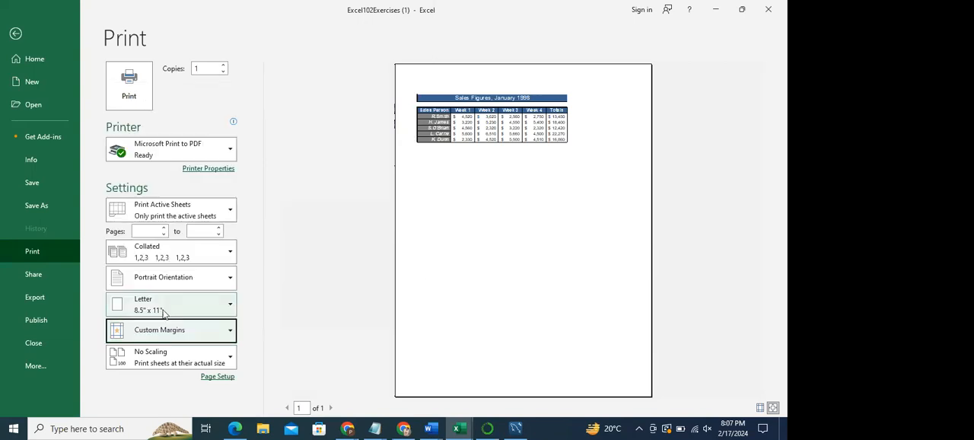
pyautogui.moveTo(500, 10); pyautogui.dragTo(245, 119)
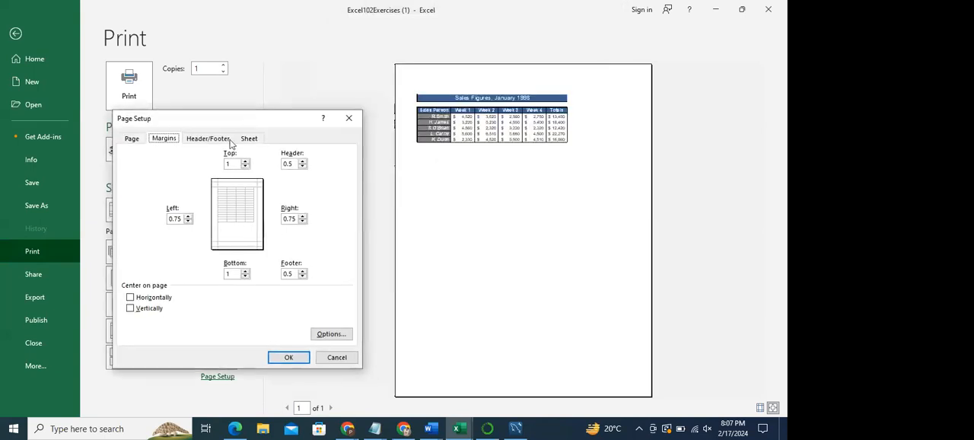
pyautogui.click(246, 276)
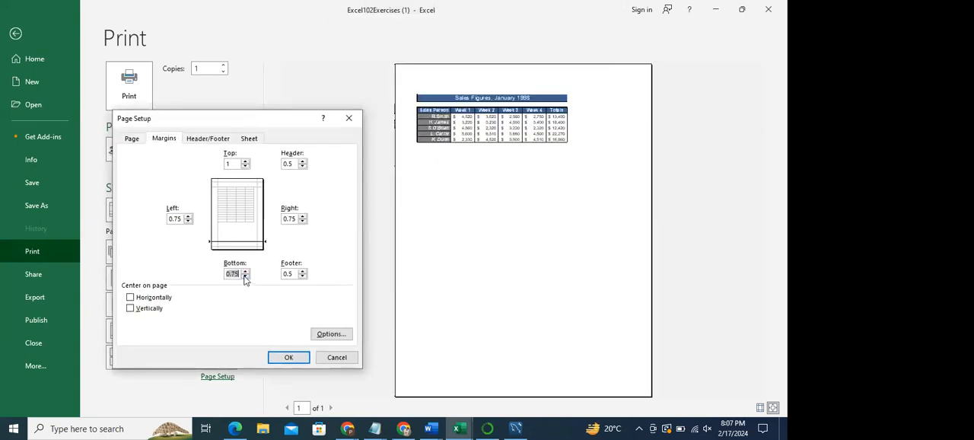
pyautogui.click(245, 271)
pyautogui.click(187, 221)
pyautogui.click(188, 222)
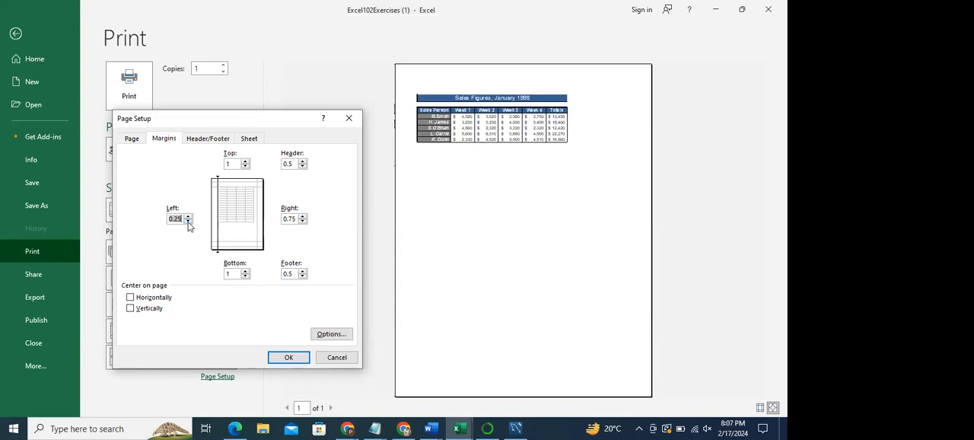
pyautogui.click(277, 358)
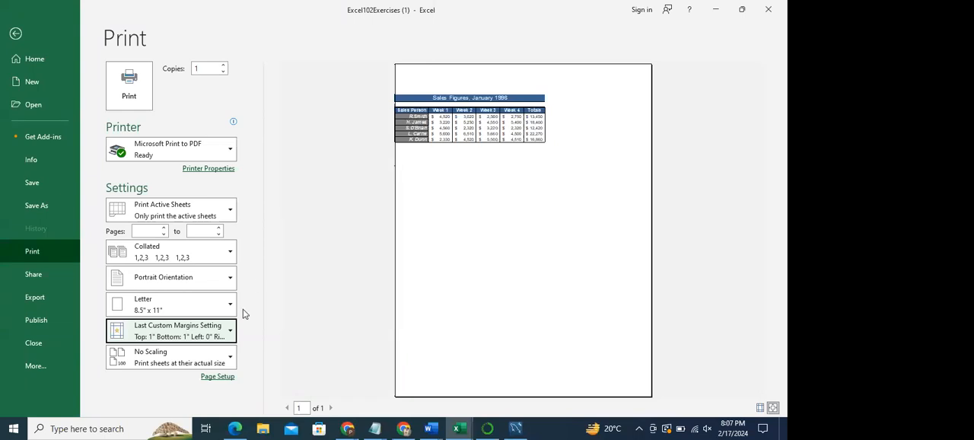
# - Set the custom left page margin to 0.75 inches and apply it to the print preview
pyautogui.click(216, 335)
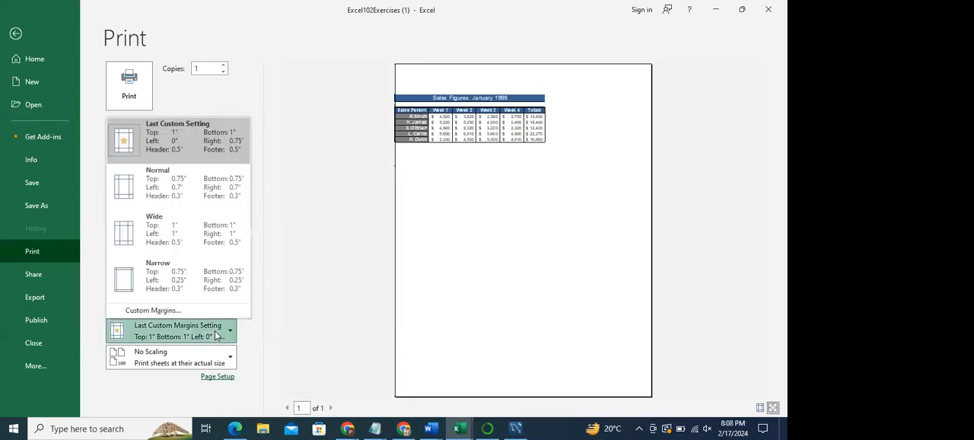
pyautogui.click(163, 311)
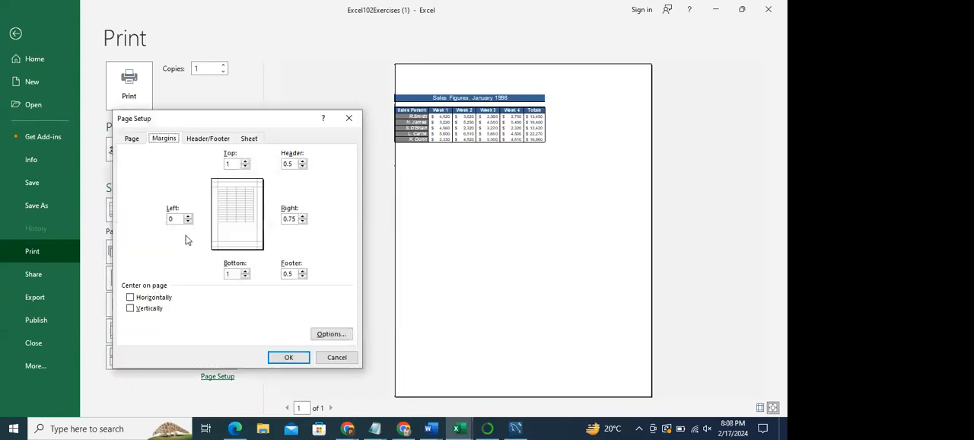
pyautogui.click(188, 216)
pyautogui.click(188, 216)
pyautogui.click(188, 217)
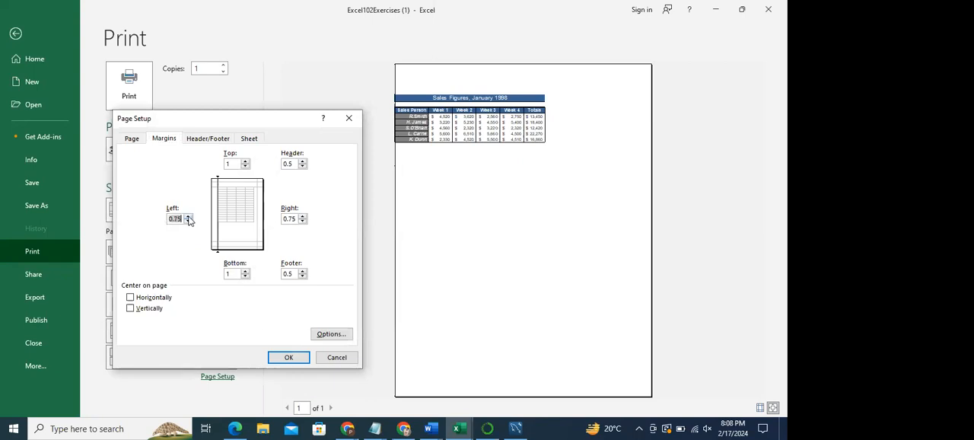
pyautogui.click(285, 361)
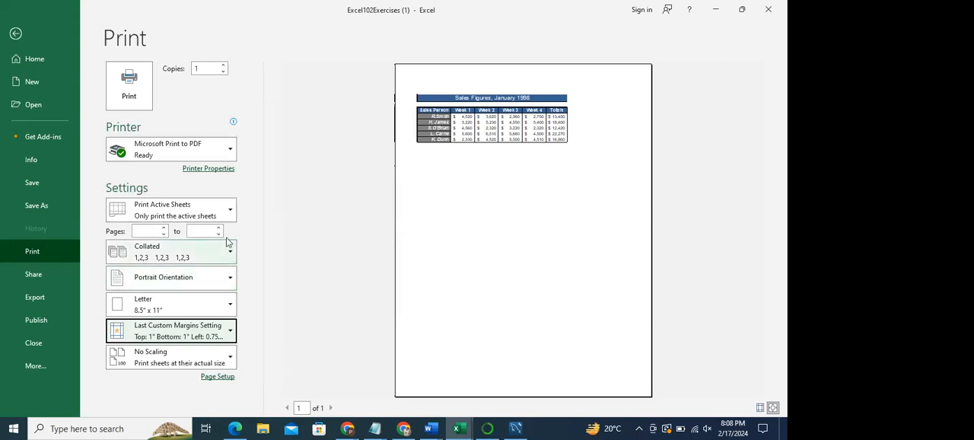
# - Review the options for which sheets or selection to print, and return to the Charting sheet
pyautogui.click(219, 210)
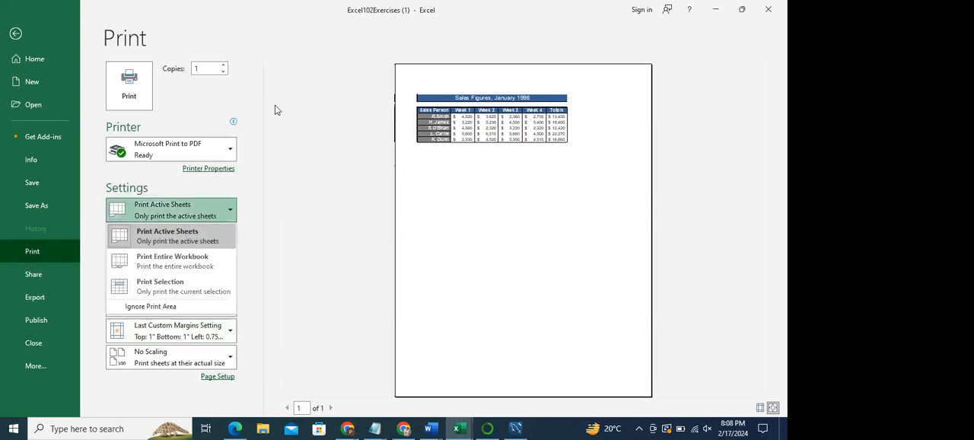
pyautogui.click(312, 145)
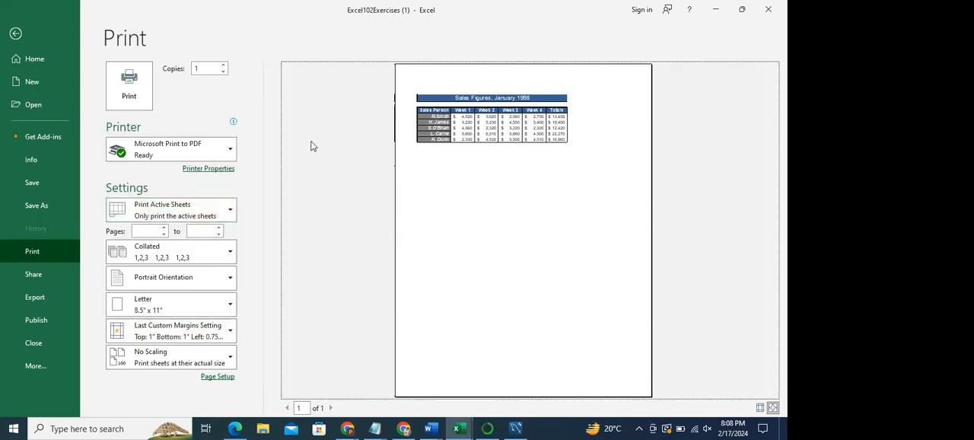
pyautogui.click(15, 34)
pyautogui.moveTo(96, 179); pyautogui.dragTo(165, 200)
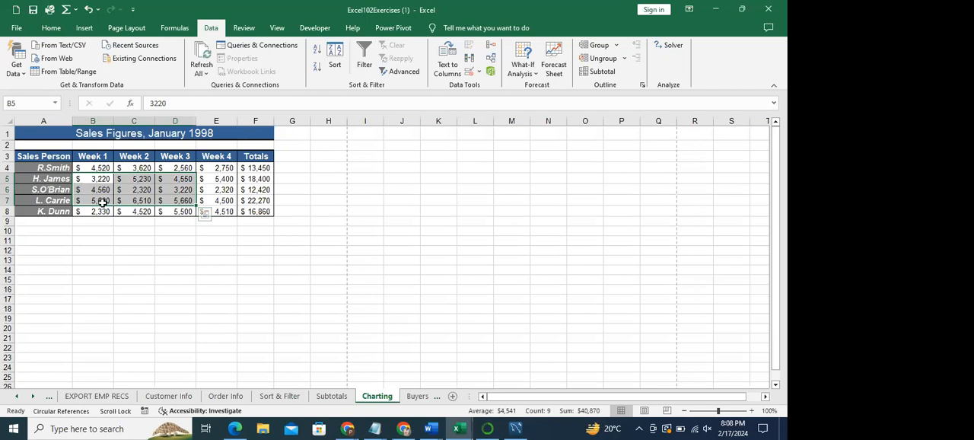
pyautogui.hotkey('ctrl', 'q')
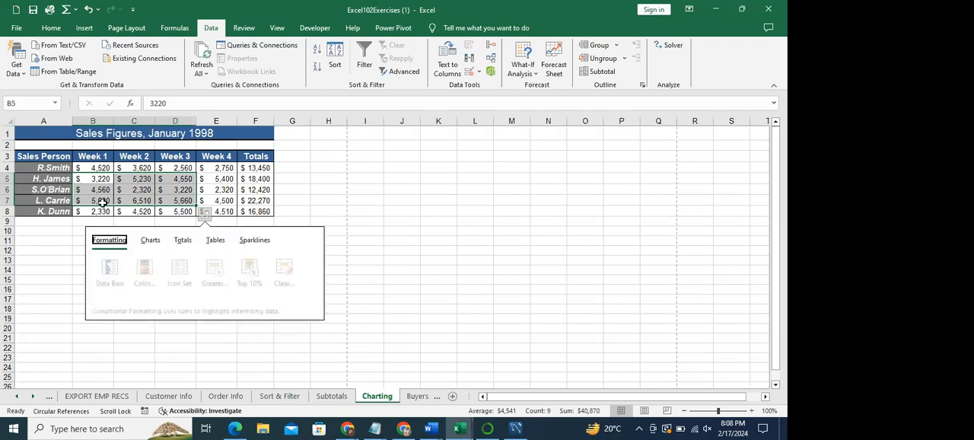
pyautogui.click(303, 210)
# - Preview printing only cells B5:D6 of the Charting sheet, and return the print scope to the active sheets
pyautogui.moveTo(95, 180); pyautogui.dragTo(193, 194)
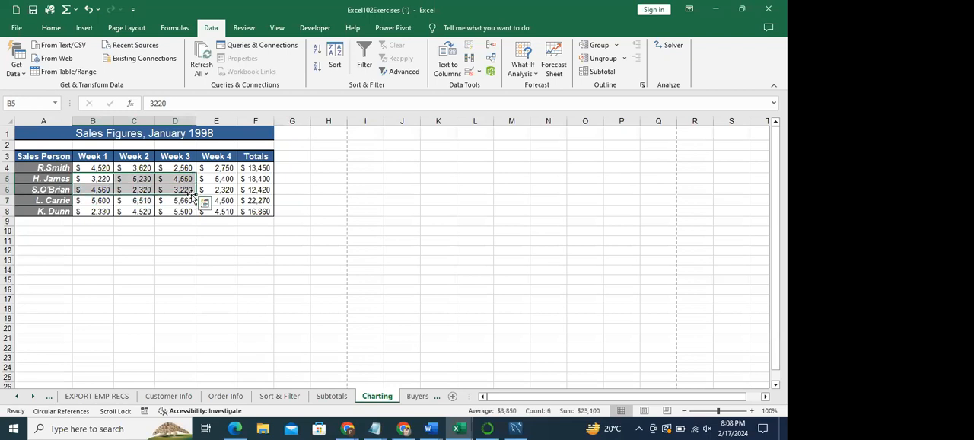
pyautogui.hotkey('ctrl', 'p')
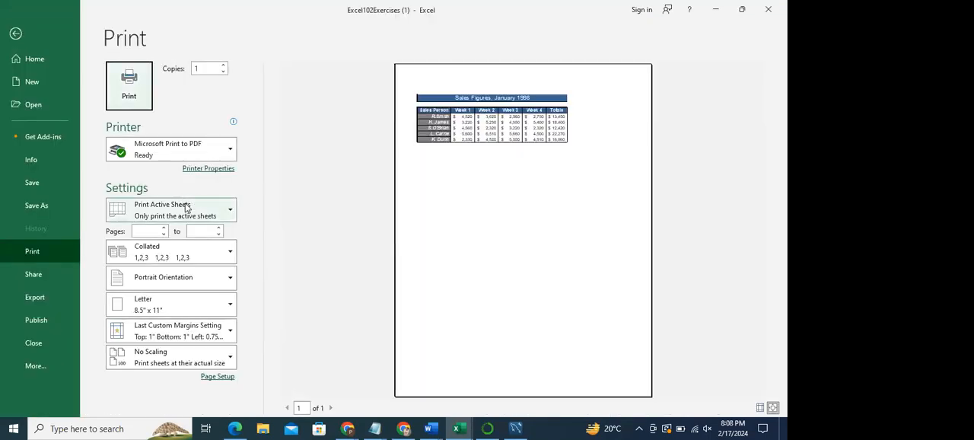
pyautogui.click(186, 208)
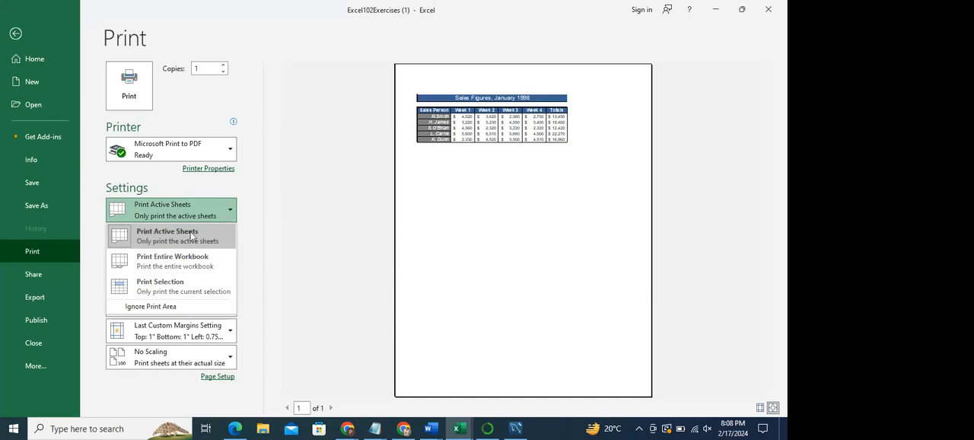
pyautogui.click(166, 292)
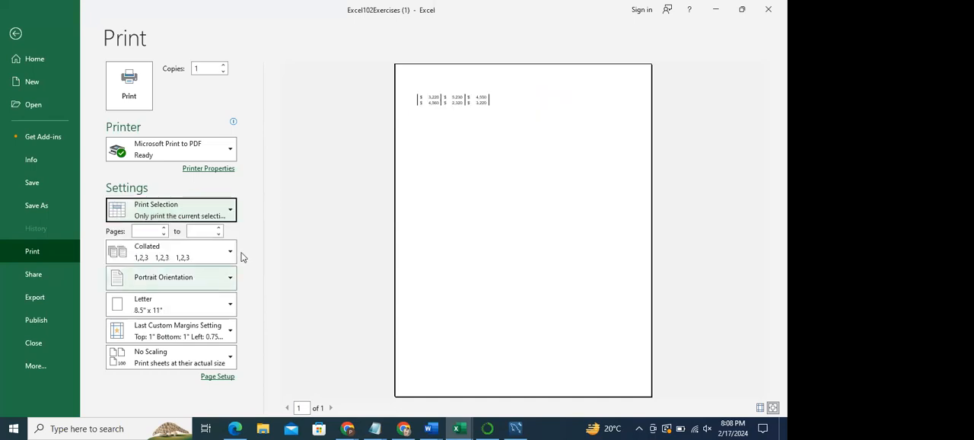
pyautogui.click(428, 100)
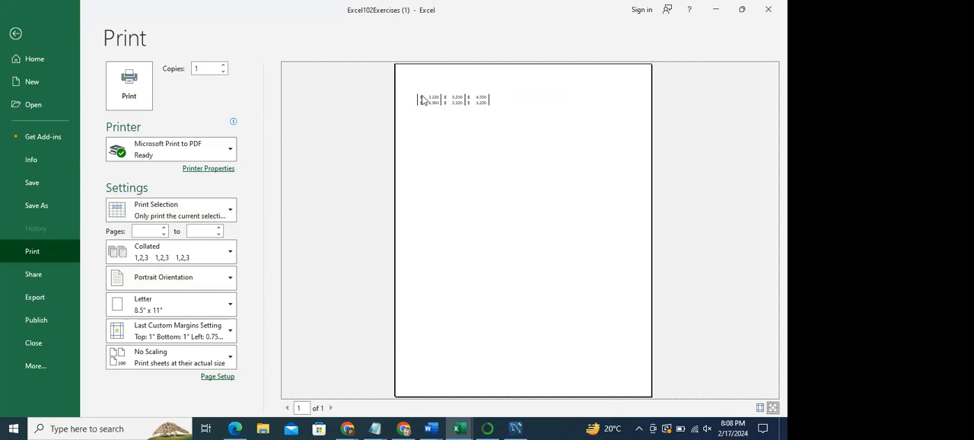
pyautogui.click(193, 209)
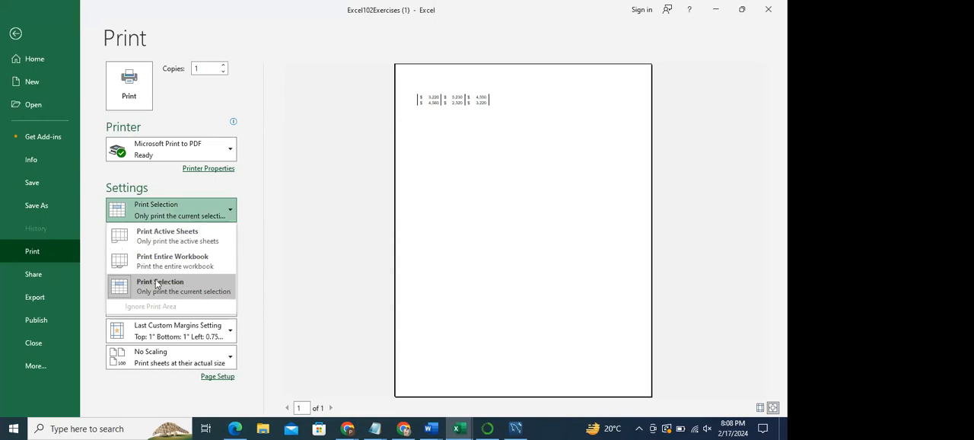
pyautogui.click(170, 236)
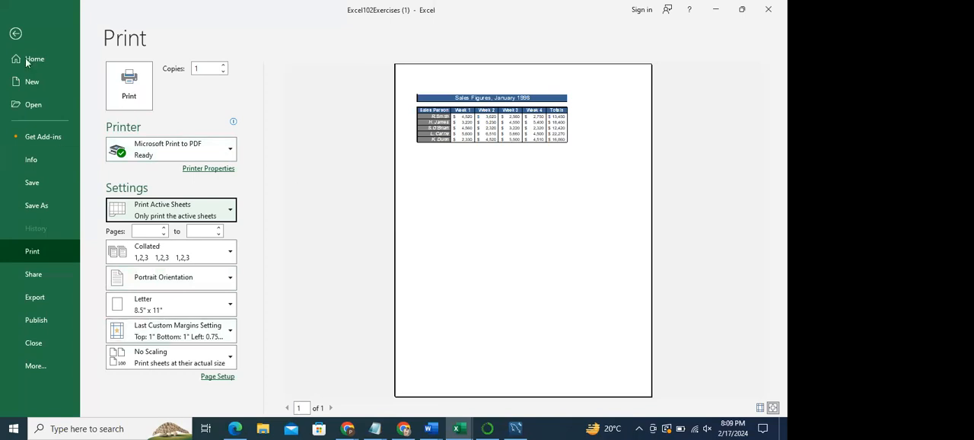
pyautogui.click(17, 35)
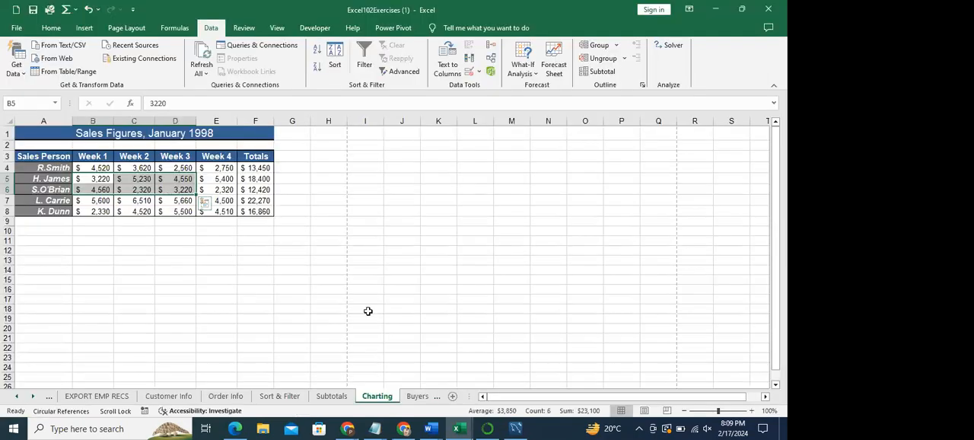
# - Look through the open workbooks and switch to the Book3template1 monthly budget workbook
pyautogui.click(461, 428)
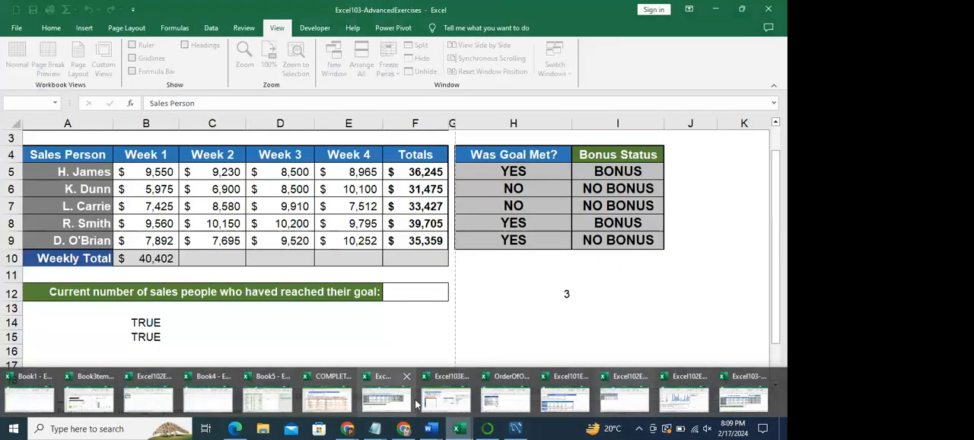
pyautogui.moveTo(448, 401)
pyautogui.moveTo(403, 404)
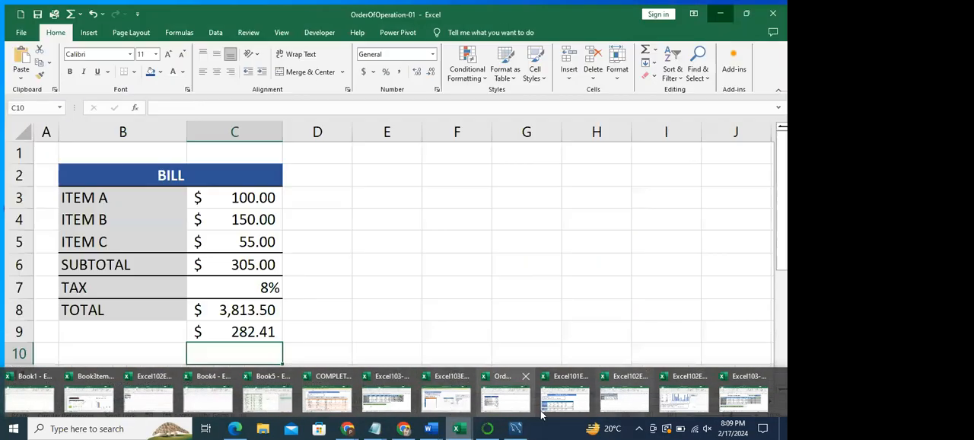
pyautogui.moveTo(588, 399)
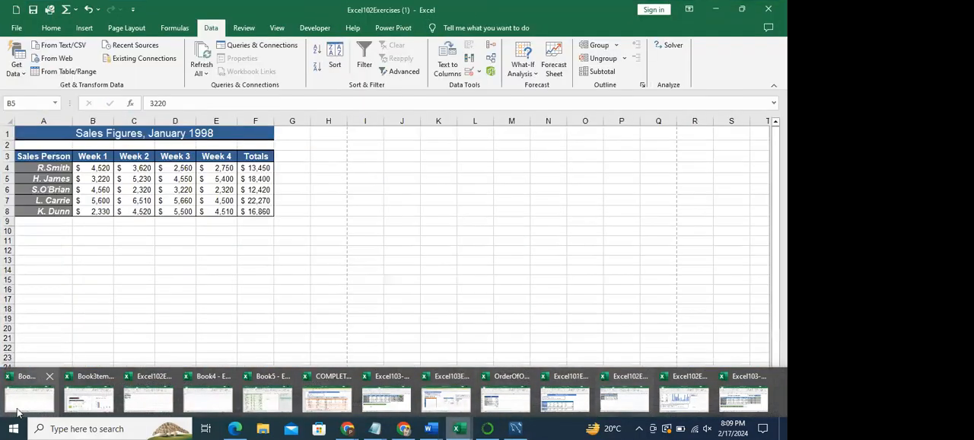
pyautogui.click(95, 399)
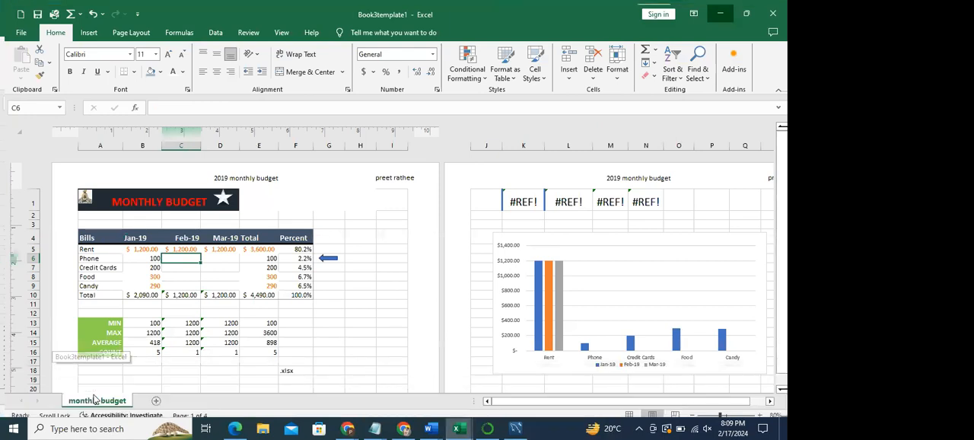
# - Switch the monthly budget sheet from page layout to Normal view
pyautogui.moveTo(152, 255); pyautogui.dragTo(224, 272)
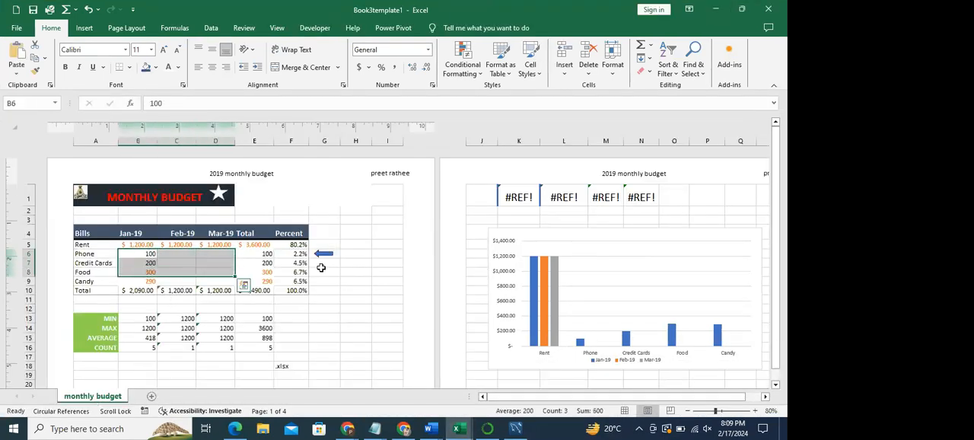
pyautogui.click(344, 272)
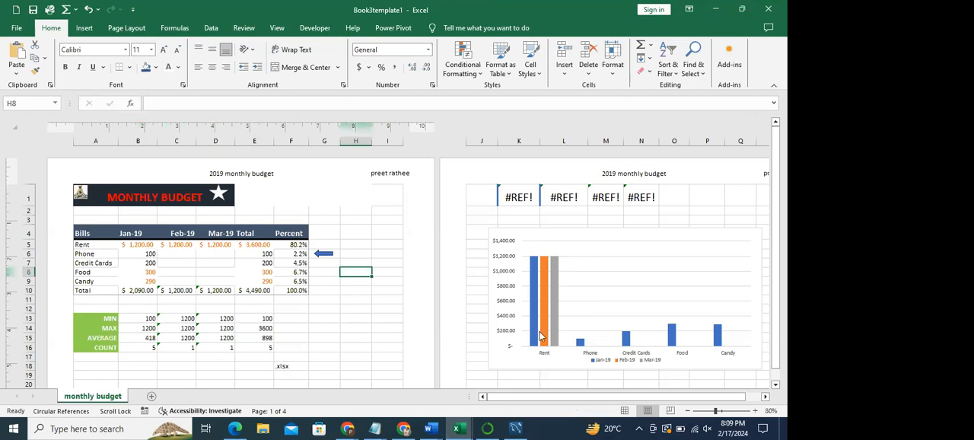
pyautogui.click(720, 411)
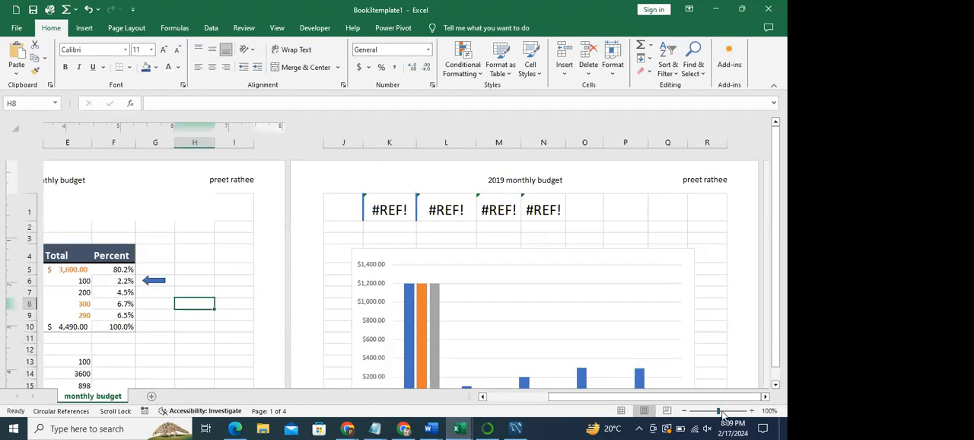
pyautogui.moveTo(717, 411); pyautogui.dragTo(711, 411)
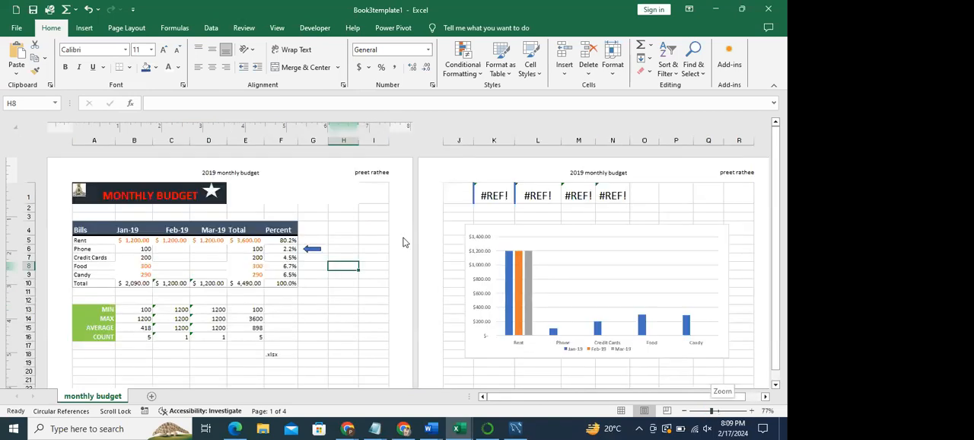
pyautogui.click(126, 27)
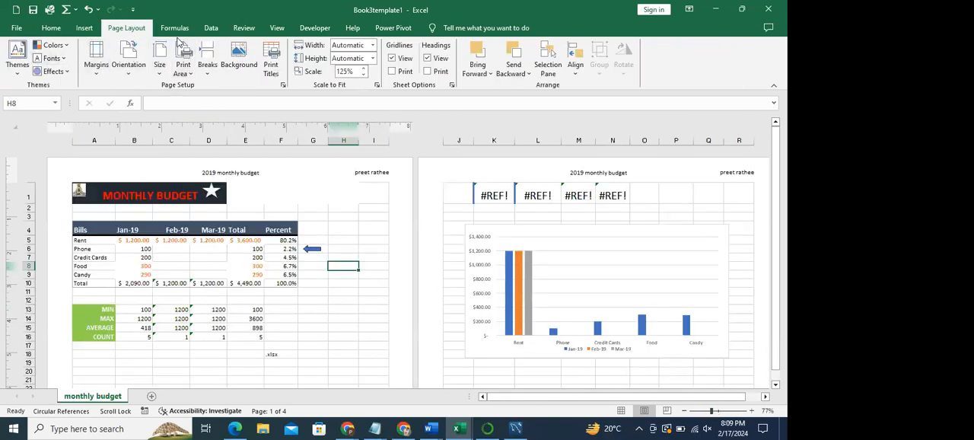
pyautogui.click(210, 28)
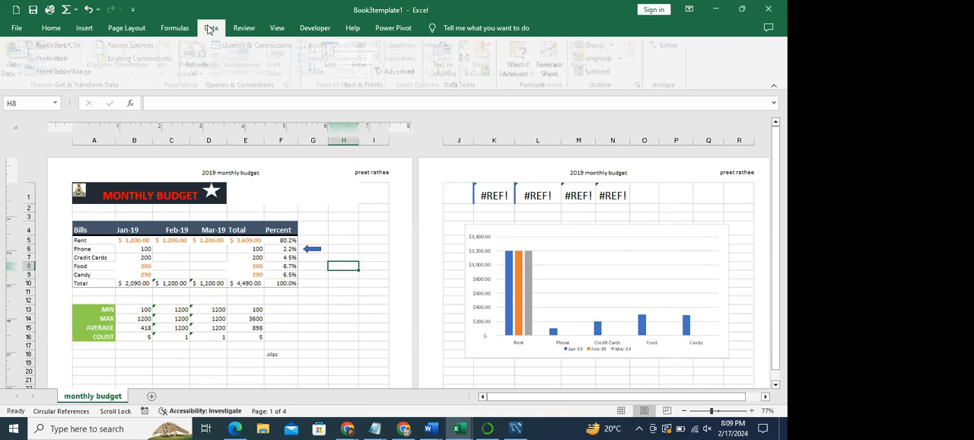
pyautogui.click(84, 28)
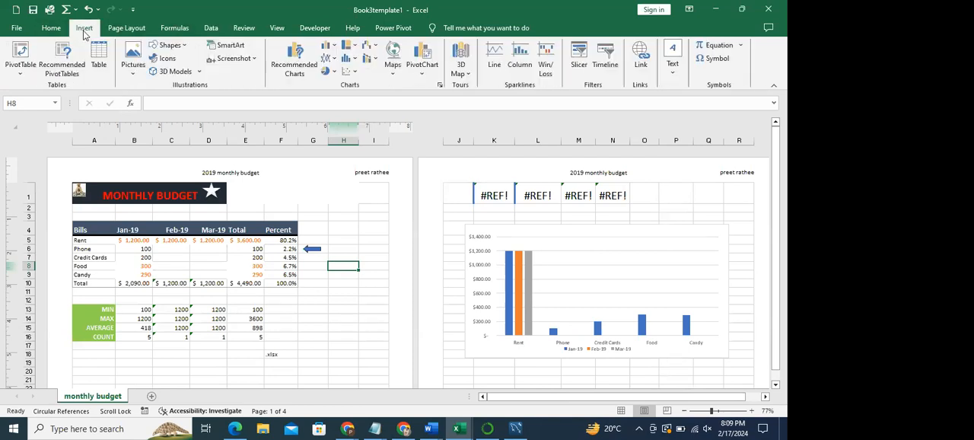
pyautogui.click(131, 29)
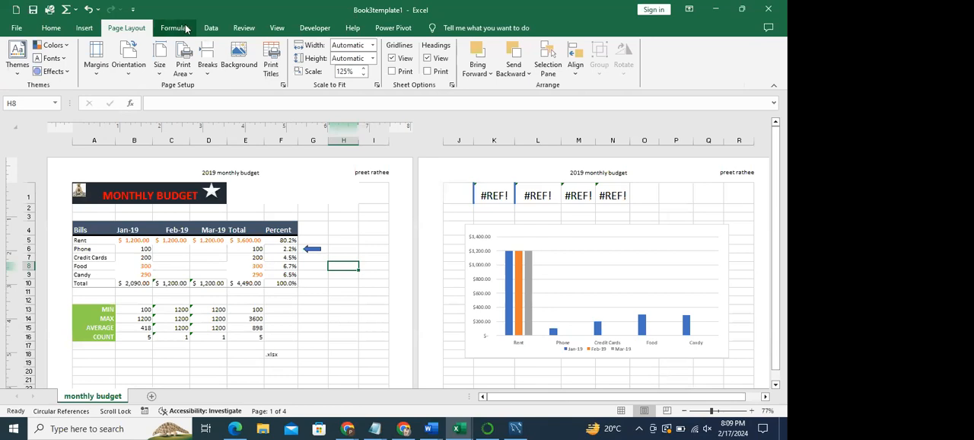
pyautogui.click(277, 28)
pyautogui.click(26, 57)
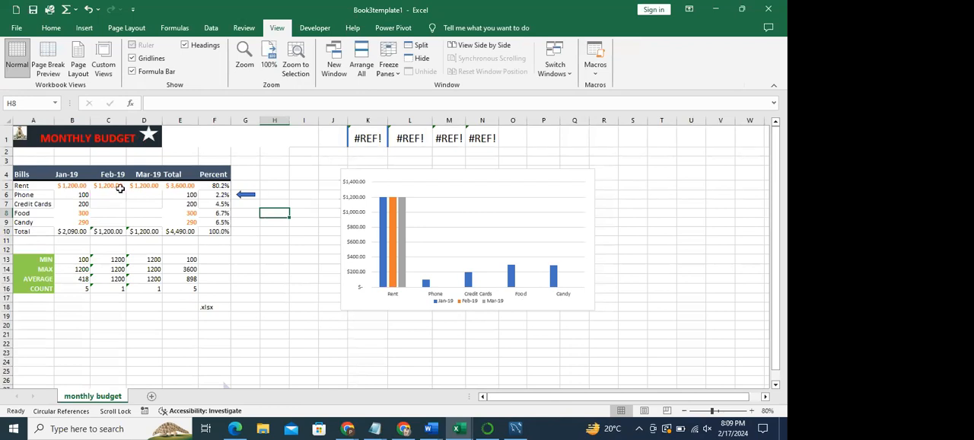
# - Clear all bill amounts from Rent to Candy for Jan-19 through Mar-19, keeping the labels and total formulas
pyautogui.moveTo(71, 187); pyautogui.dragTo(136, 219)
pyautogui.press('Delete')
pyautogui.click(82, 222)
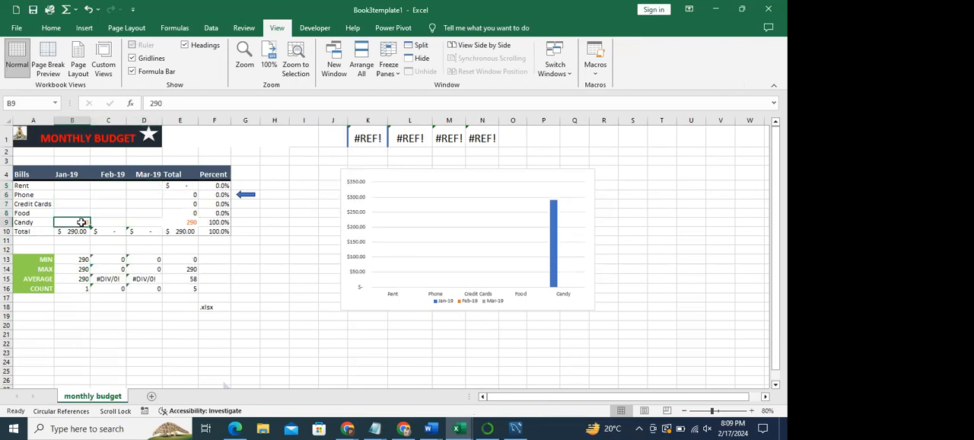
pyautogui.press('Delete')
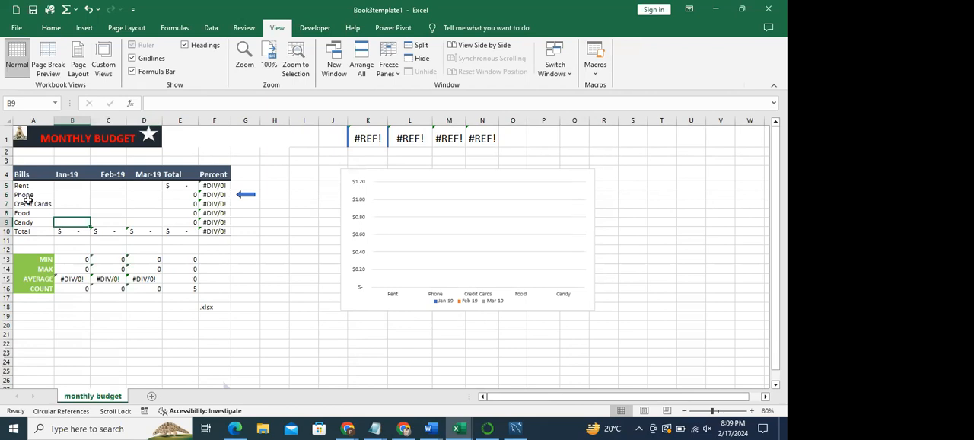
# - Examine the empty bill amount range B5:D9 and the Jan-19 heading of the budget table
pyautogui.moveTo(66, 185); pyautogui.dragTo(136, 219)
pyautogui.click(77, 185)
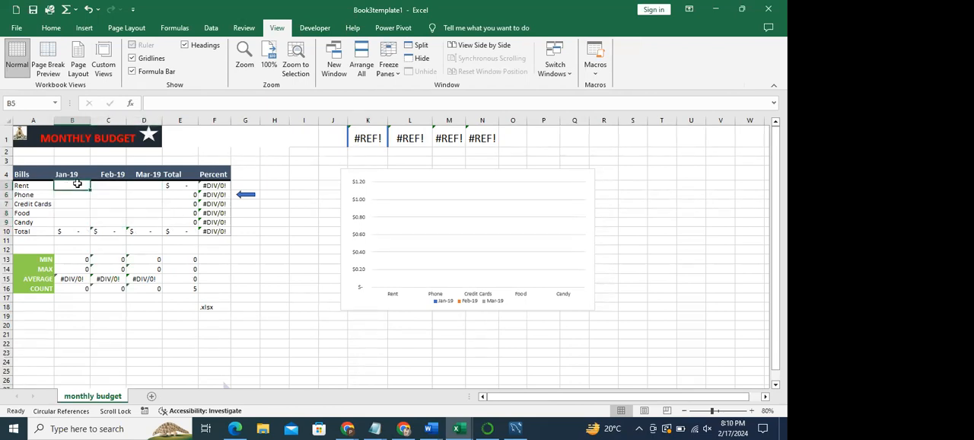
pyautogui.click(75, 173)
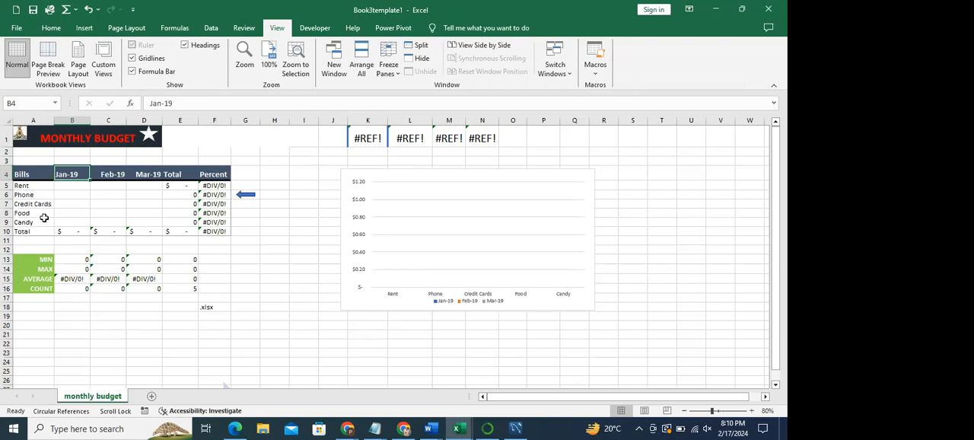
pyautogui.moveTo(68, 187); pyautogui.dragTo(145, 219)
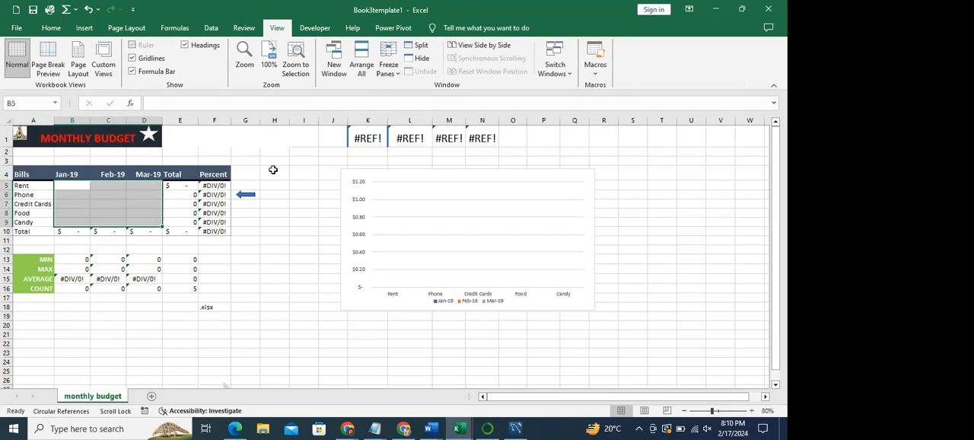
pyautogui.click(72, 188)
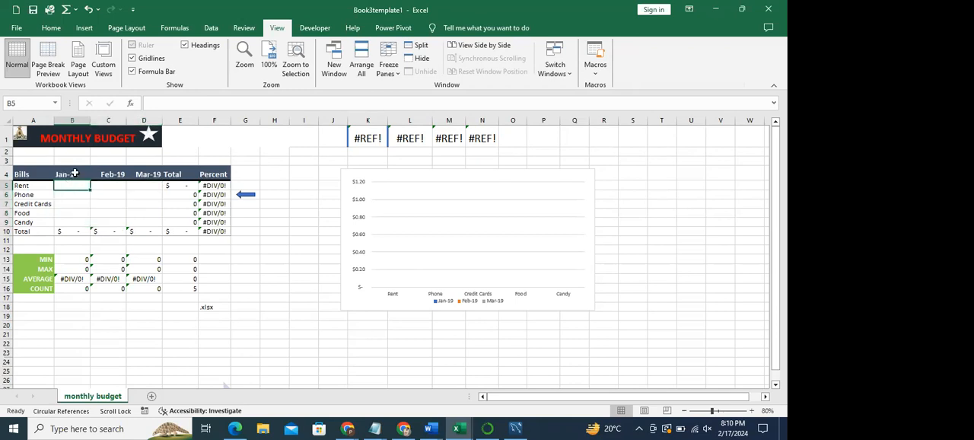
pyautogui.moveTo(72, 185); pyautogui.dragTo(150, 220)
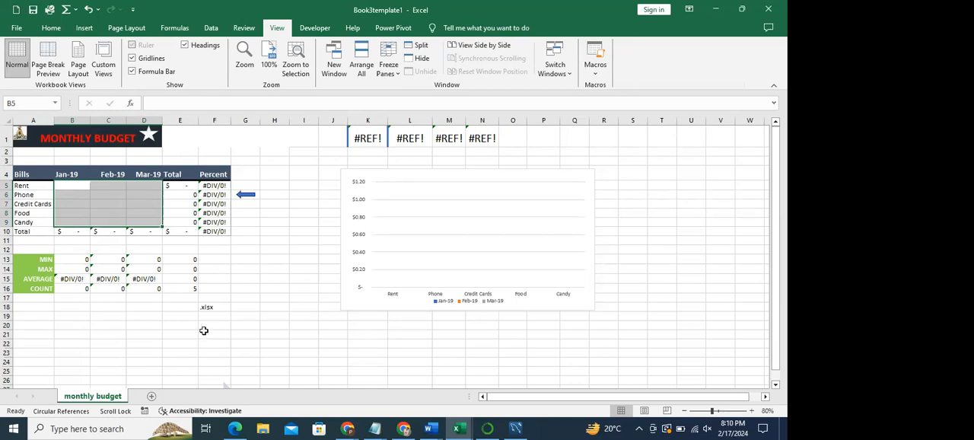
pyautogui.click(107, 197)
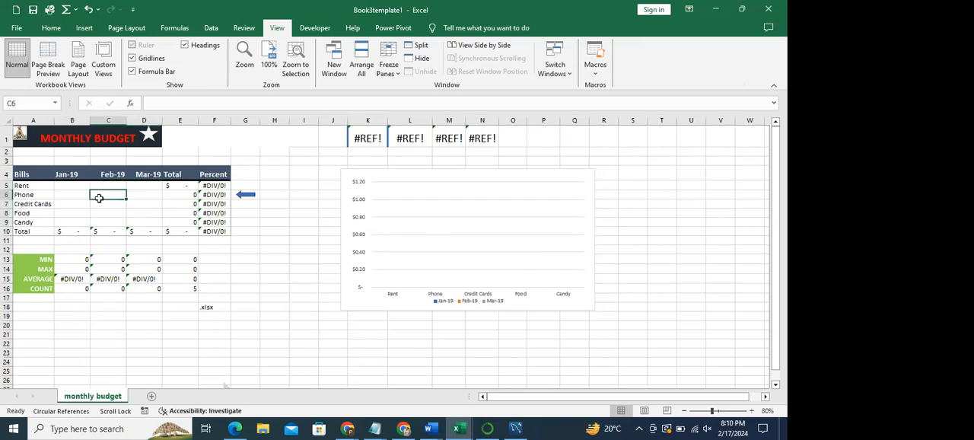
pyautogui.moveTo(64, 186); pyautogui.dragTo(149, 219)
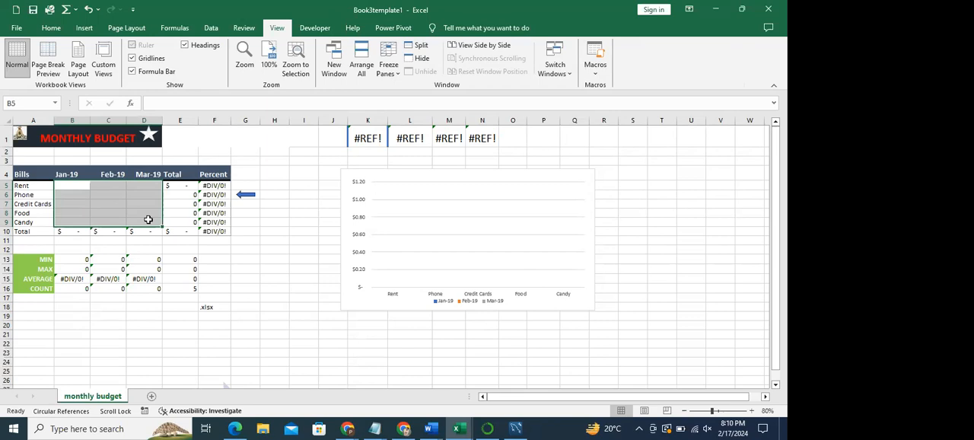
# - Enter the Rent amounts 122 for Jan-19, 114 for Feb-19 and 1,667 for Mar-19
pyautogui.click(77, 185)
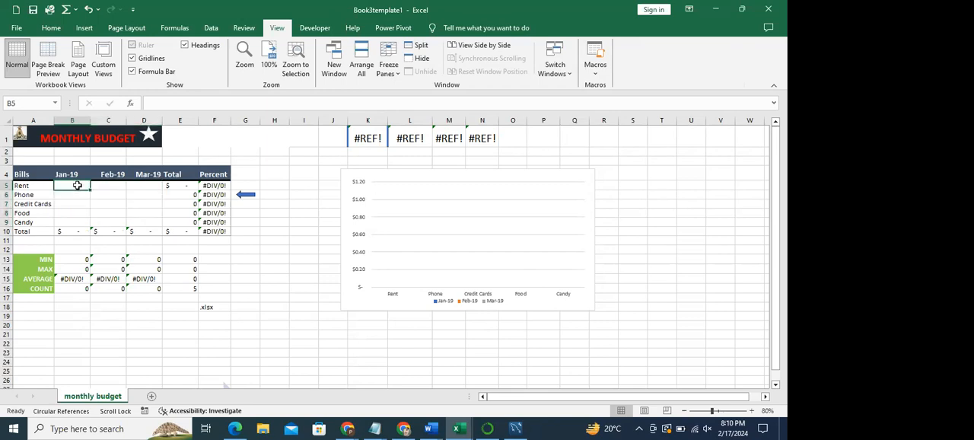
pyautogui.write('122')
pyautogui.press('Tab')
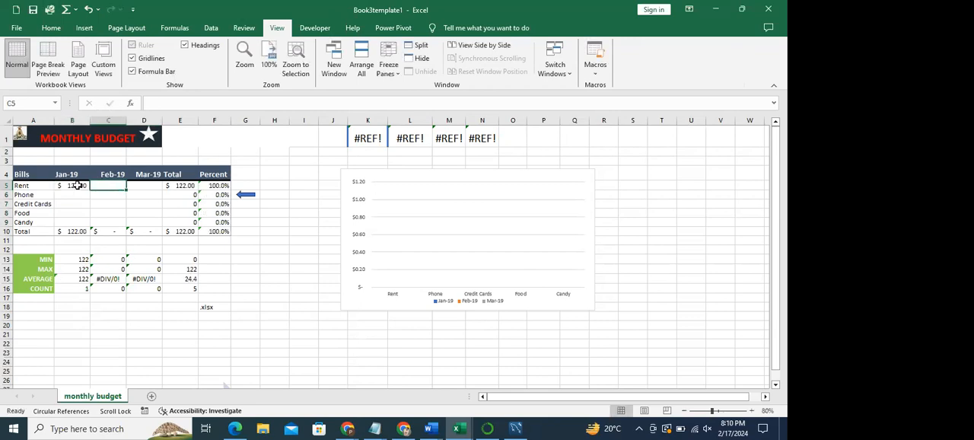
pyautogui.write('114')
pyautogui.press('Tab')
pyautogui.write('1,66')
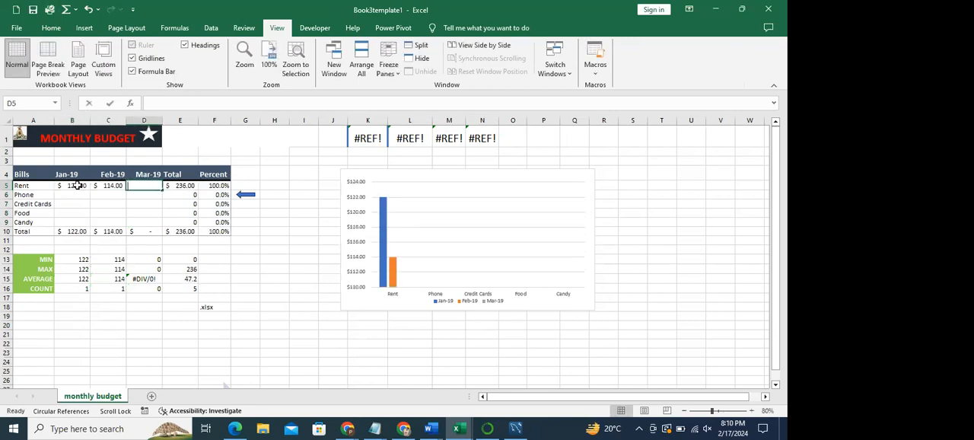
pyautogui.write('7')
pyautogui.press('Tab')
pyautogui.write('2')
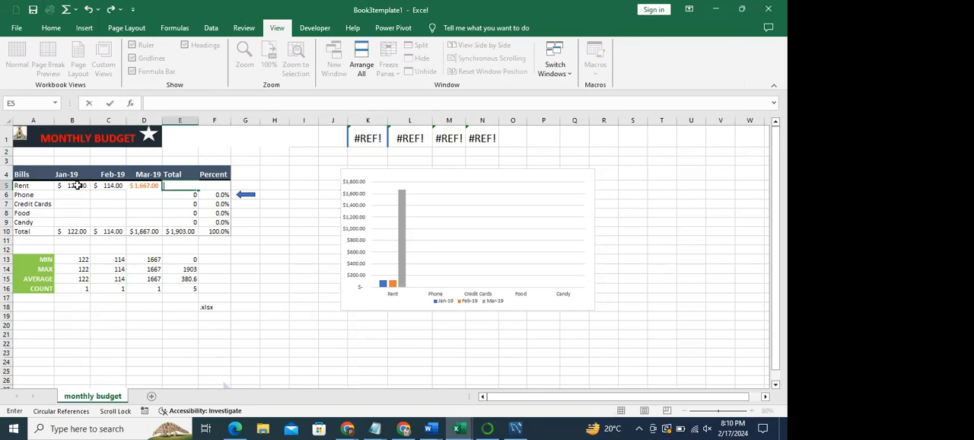
pyautogui.click(69, 194)
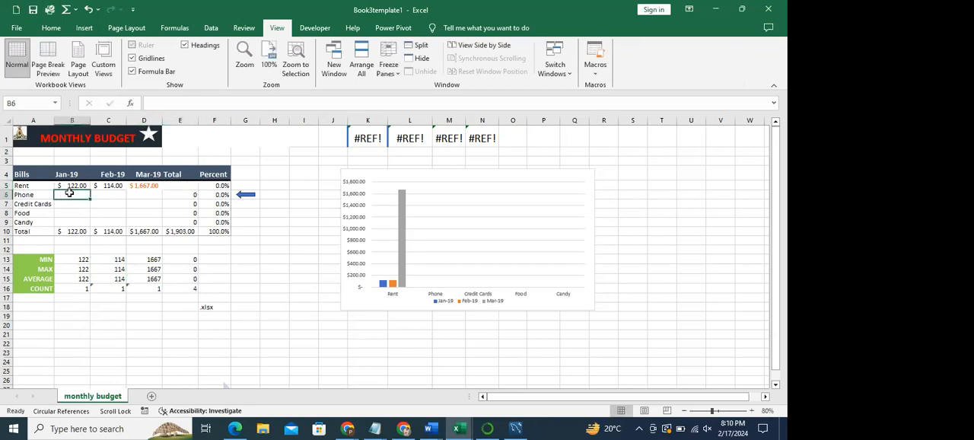
pyautogui.click(188, 188)
pyautogui.hotkey('ctrl', 'z')
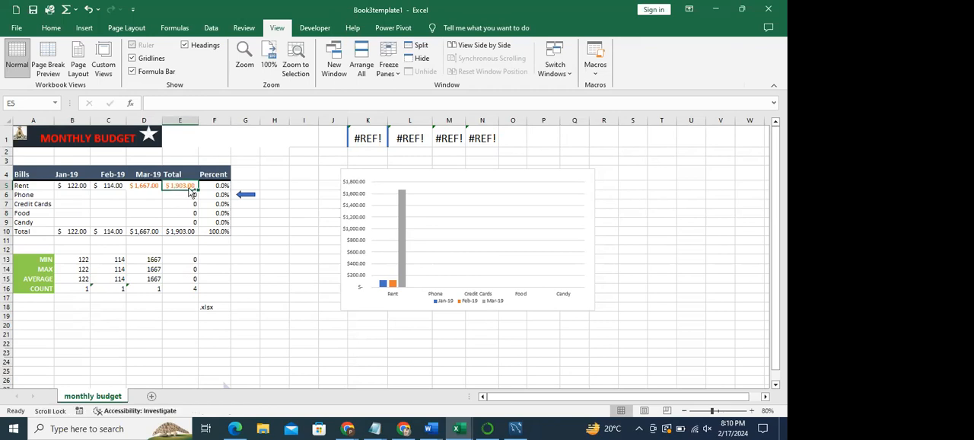
# - Enter the Phone amounts 234 for Jan-19, 5678 for Feb-19 and 467 for Mar-19
pyautogui.click(64, 194)
pyautogui.write('23456')
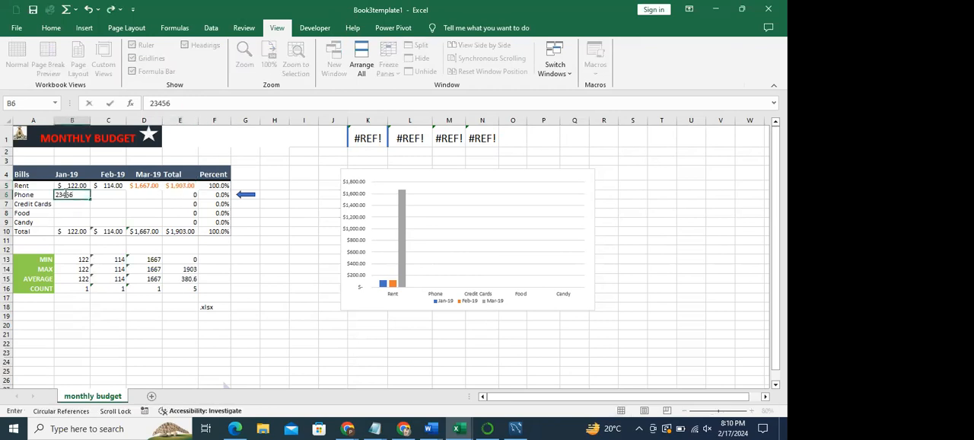
pyautogui.press('Tab')
pyautogui.write('56')
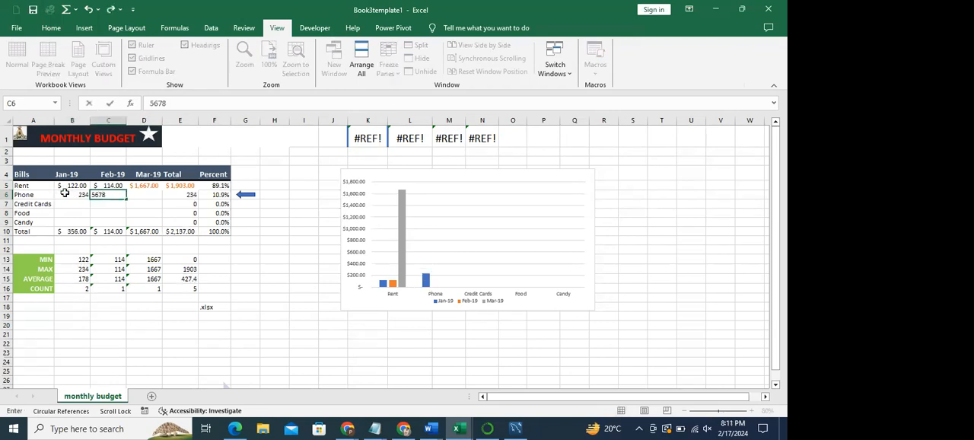
pyautogui.press('Tab')
pyautogui.write('467')
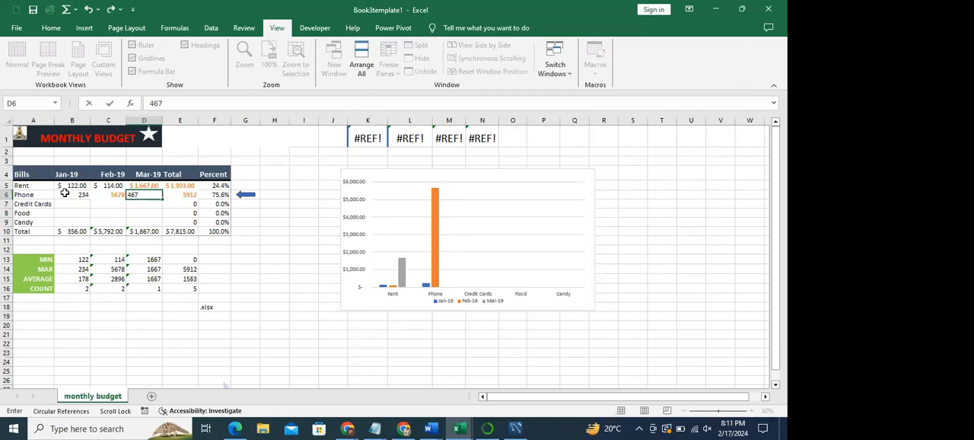
pyautogui.press('Return')
# - Enter the Credit Cards amounts 8997 for Jan-19, 244 for Feb-19 and 456 for Mar-19
pyautogui.click(79, 207)
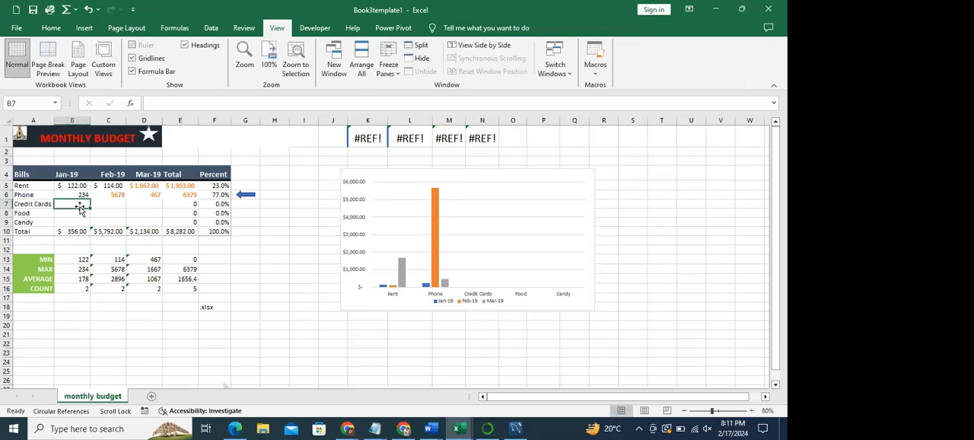
pyautogui.write('ty')
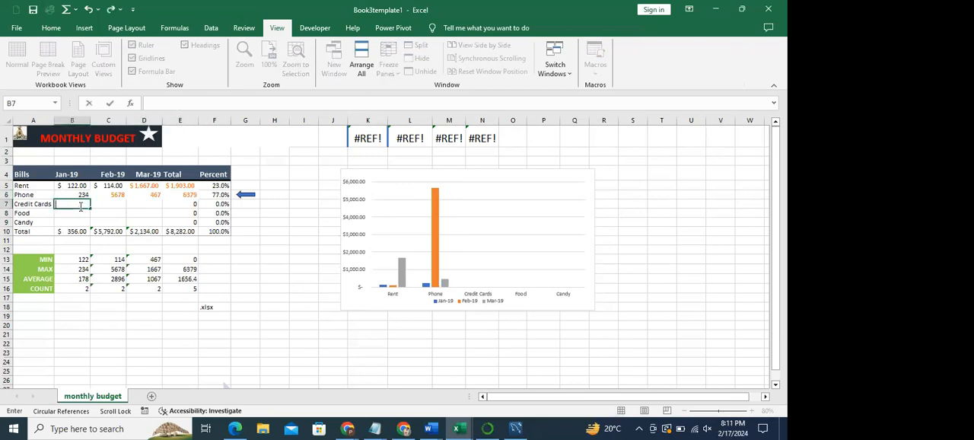
pyautogui.write('8997')
pyautogui.click(100, 204)
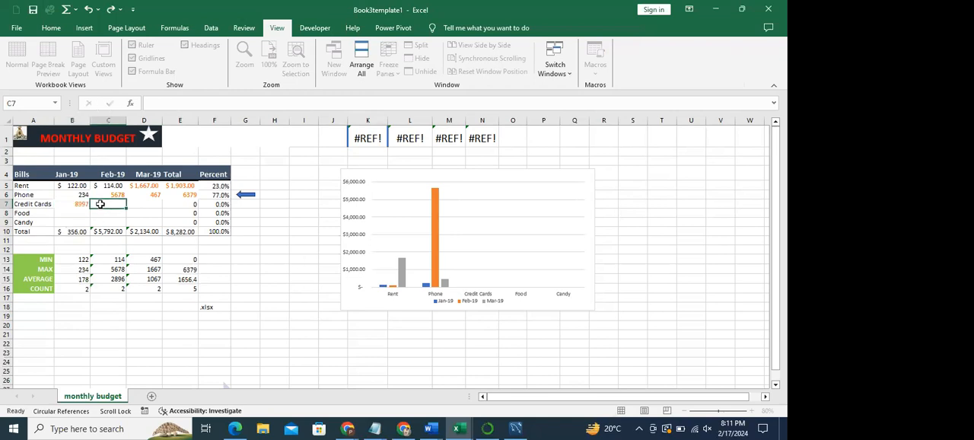
pyautogui.write('244')
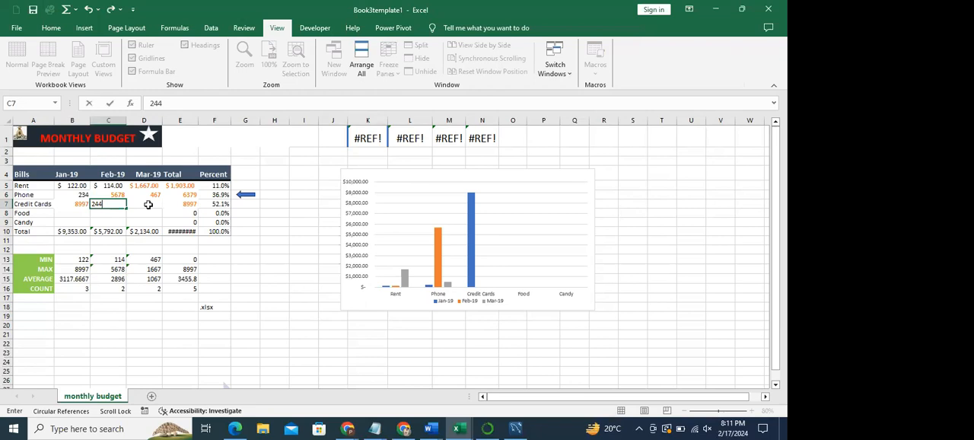
pyautogui.click(147, 204)
pyautogui.write('456')
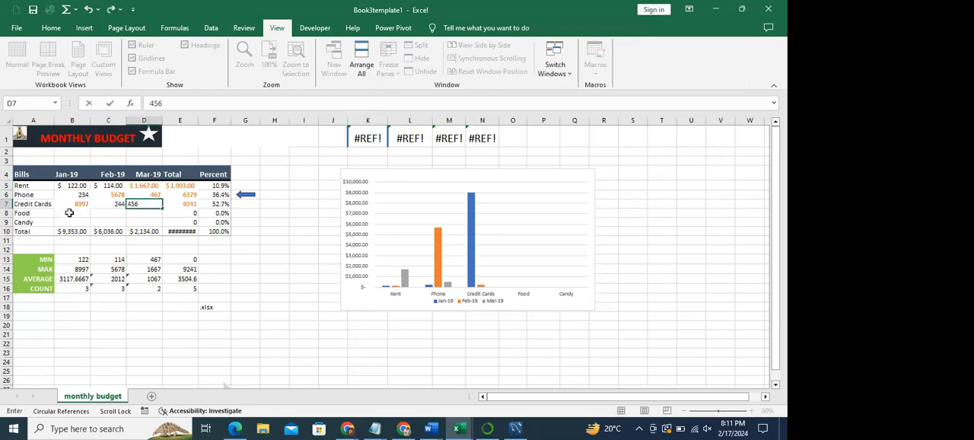
# - Enter the Food amounts 3456 for Jan-19, 6578 for Feb-19 and 4567 for Mar-19
pyautogui.click(73, 214)
pyautogui.write('3456')
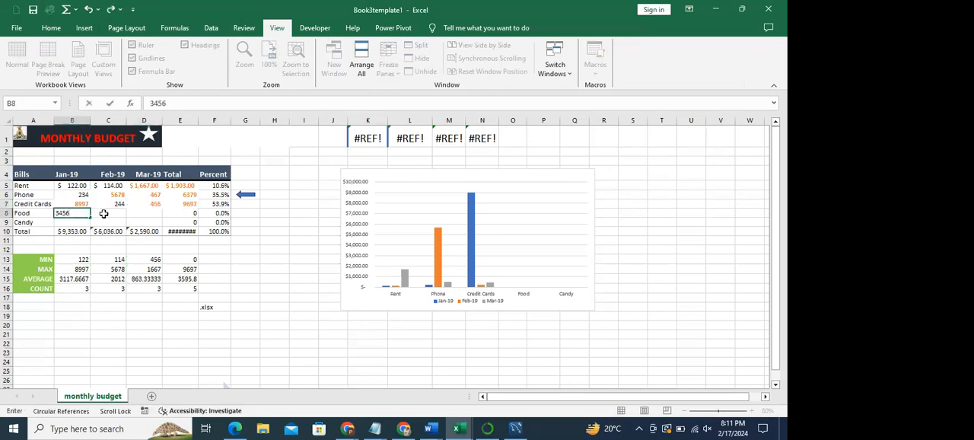
pyautogui.click(104, 213)
pyautogui.write('6578')
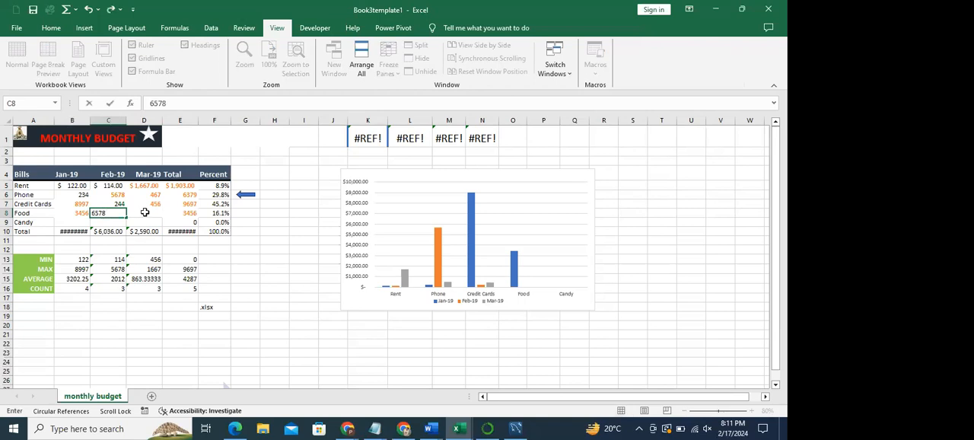
pyautogui.click(145, 212)
pyautogui.write('4567')
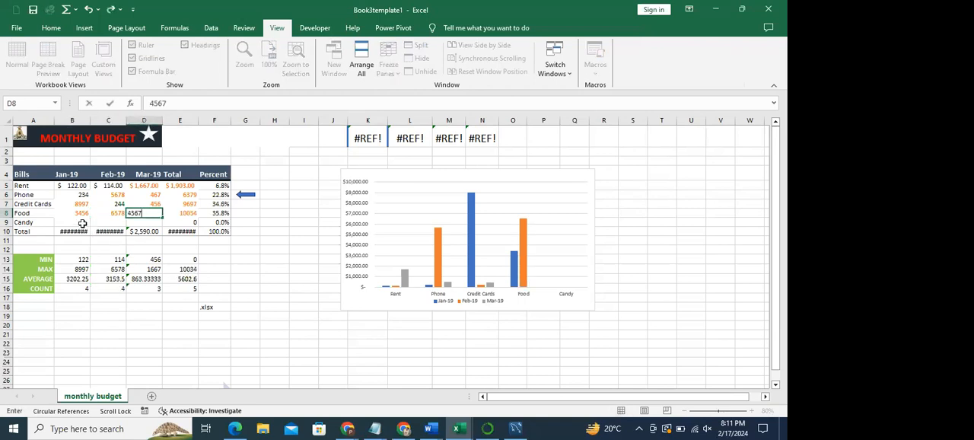
# - Enter the Candy amounts 567 for Jan-19, 678 for Feb-19 and 678 for Mar-19
pyautogui.click(83, 223)
pyautogui.write('567')
pyautogui.click(114, 221)
pyautogui.write('tyu')
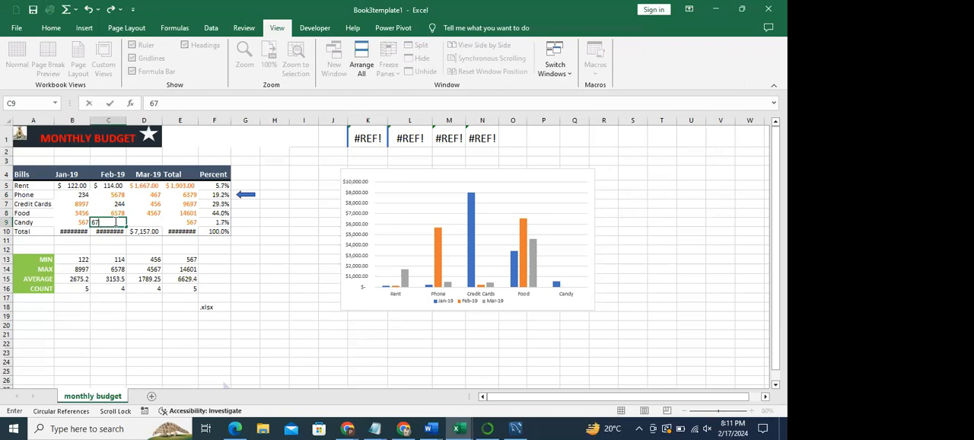
pyautogui.click(139, 220)
pyautogui.write('678')
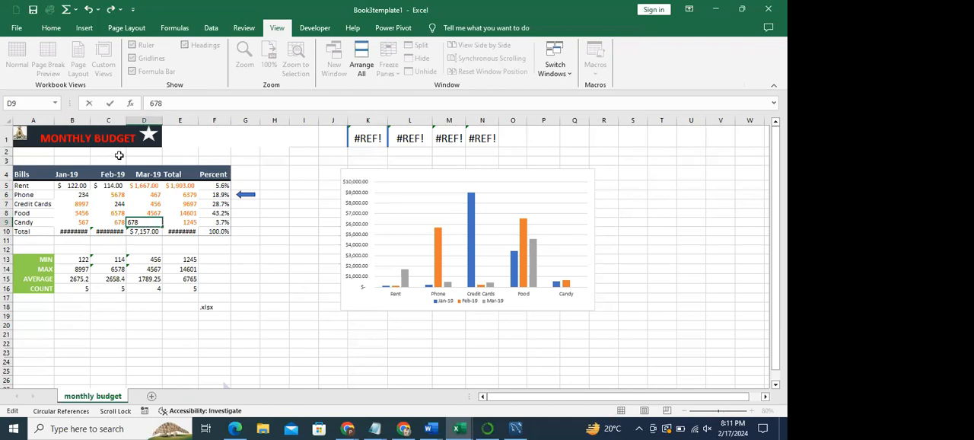
# - Widen the Jan-19, Feb-19 and Total columns so that their total amounts fit
pyautogui.click(126, 122)
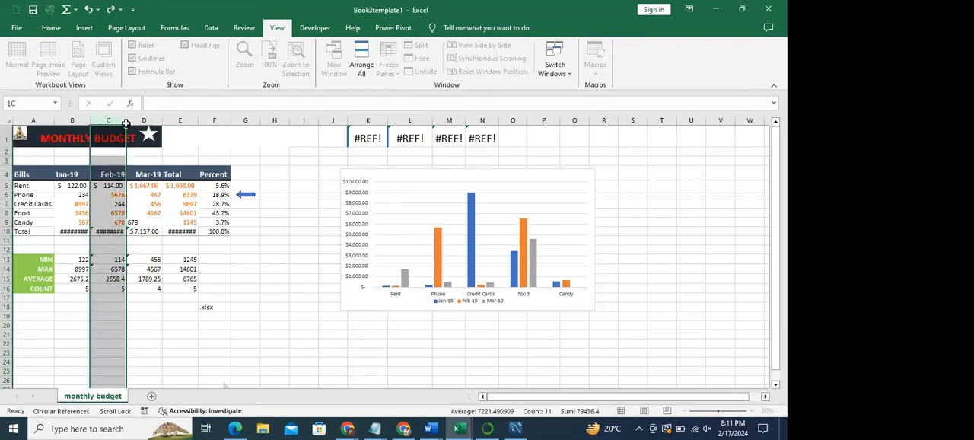
pyautogui.doubleClick(126, 122)
pyautogui.doubleClick(90, 122)
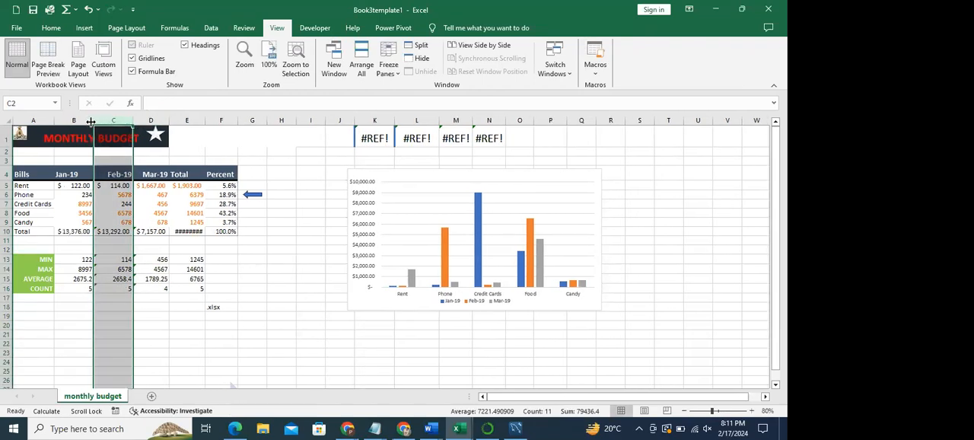
pyautogui.doubleClick(205, 122)
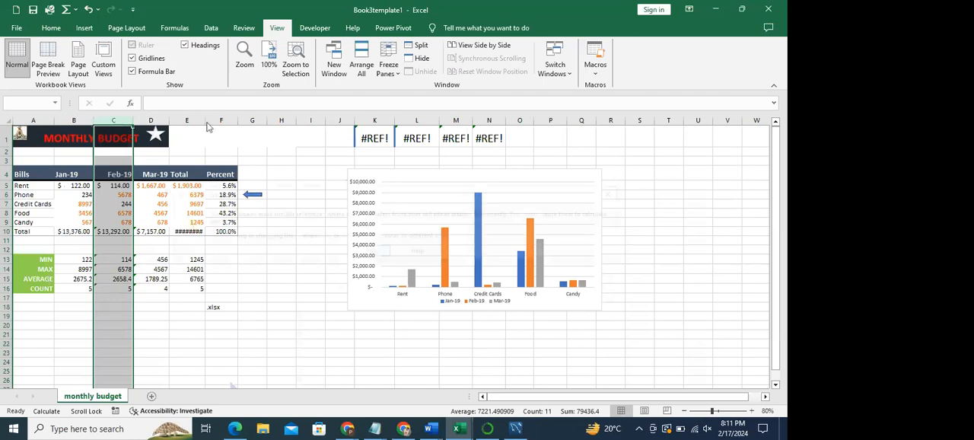
pyautogui.click(384, 255)
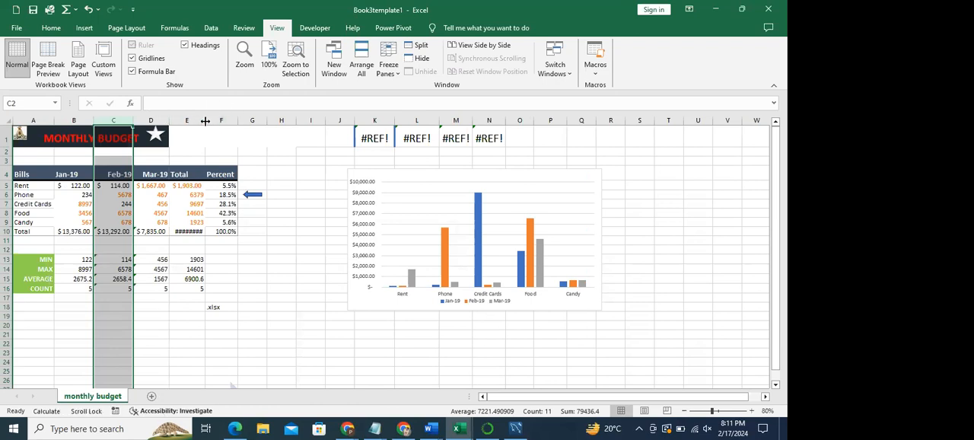
pyautogui.moveTo(204, 120); pyautogui.dragTo(209, 120)
pyautogui.click(283, 195)
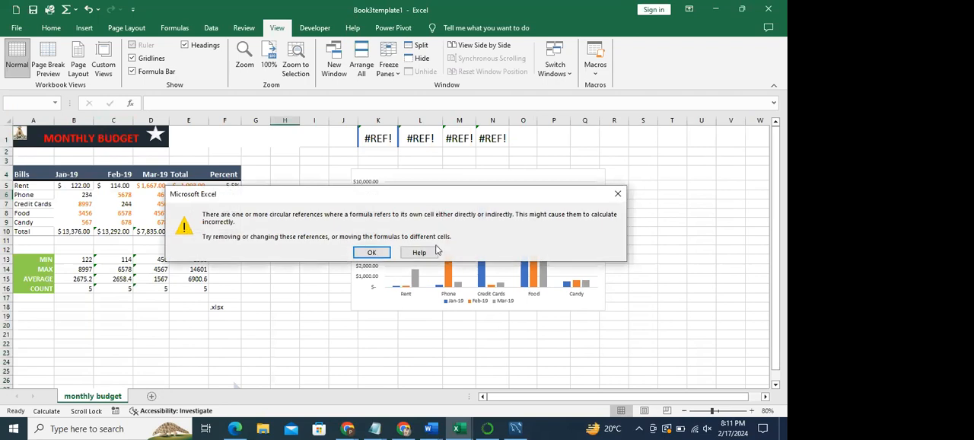
pyautogui.click(372, 252)
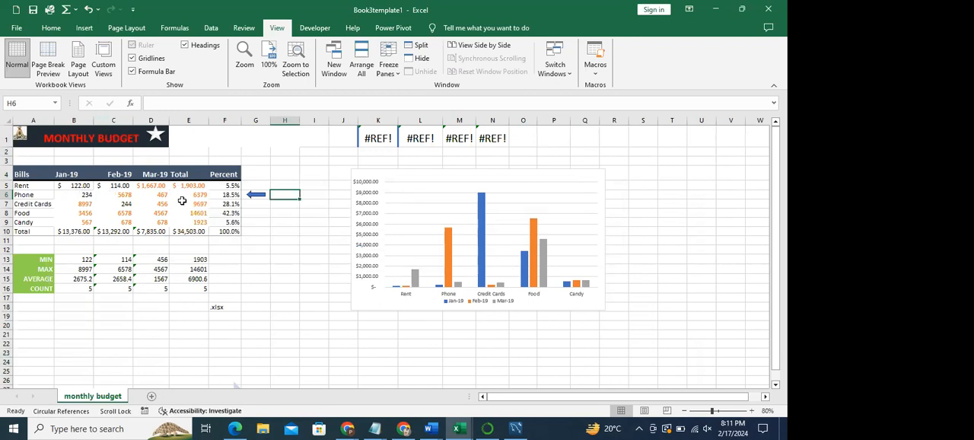
# - Clear the monthly amounts and row totals from Rent to Candy in B5:E9
pyautogui.moveTo(83, 189); pyautogui.dragTo(144, 223)
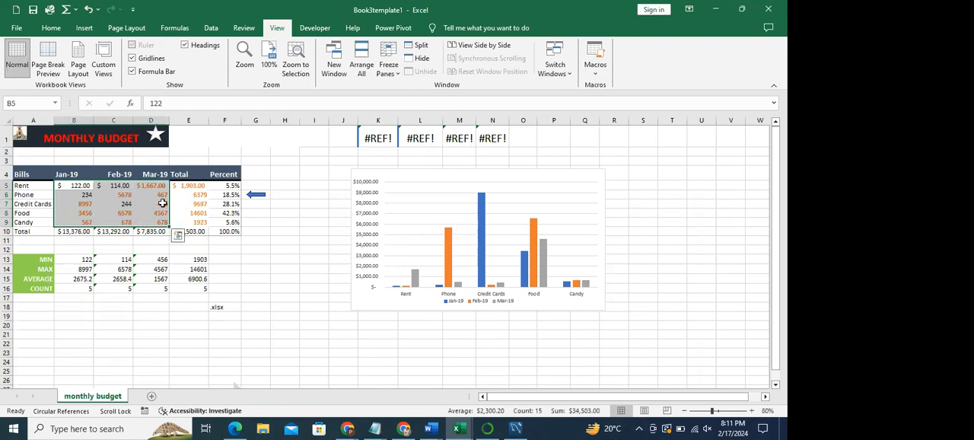
pyautogui.click(151, 204)
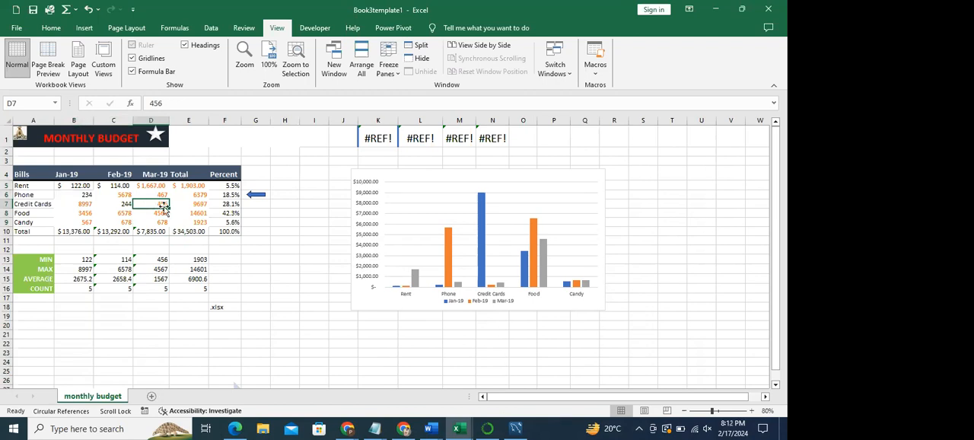
pyautogui.moveTo(80, 187); pyautogui.dragTo(188, 221)
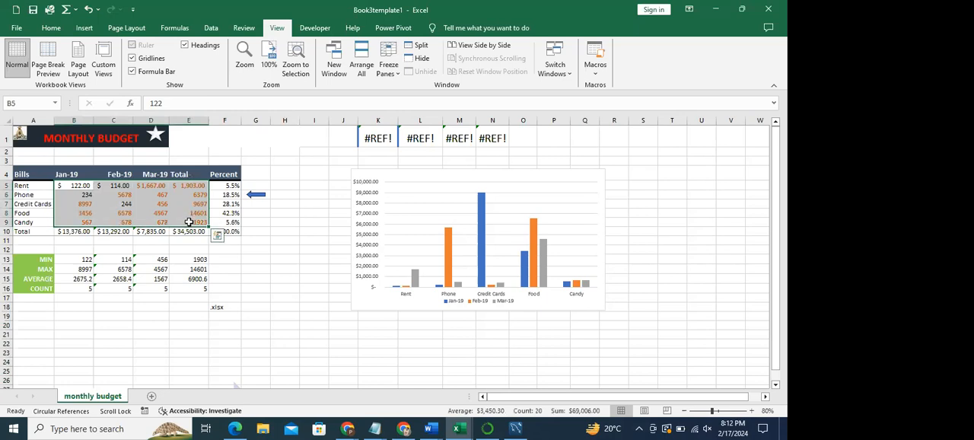
pyautogui.press('Delete')
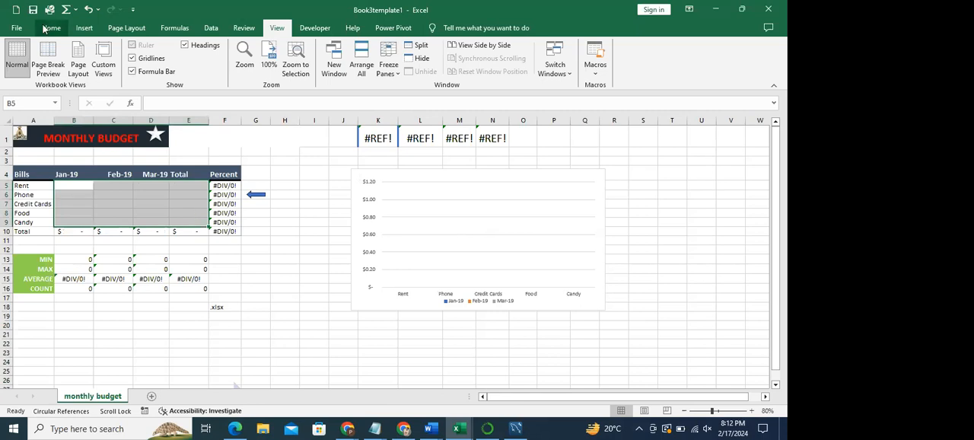
# - Start saving a copy of the budget workbook and browse to the Desktop folder
pyautogui.click(16, 27)
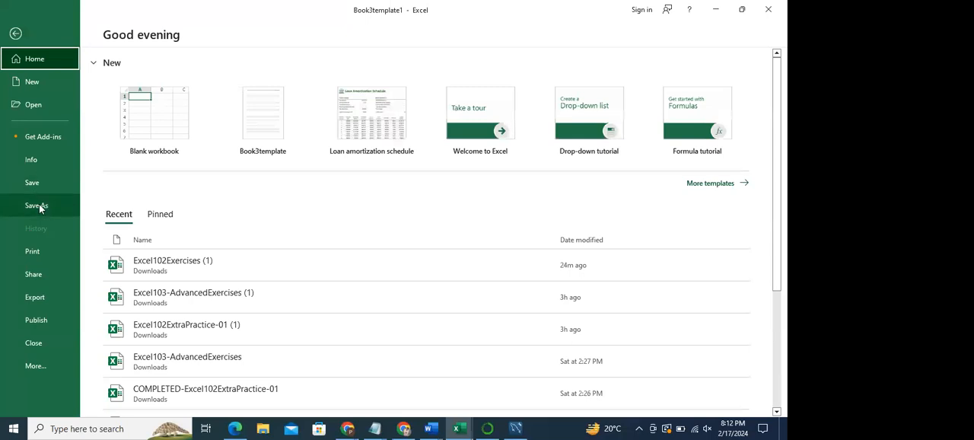
pyautogui.click(38, 204)
pyautogui.click(141, 203)
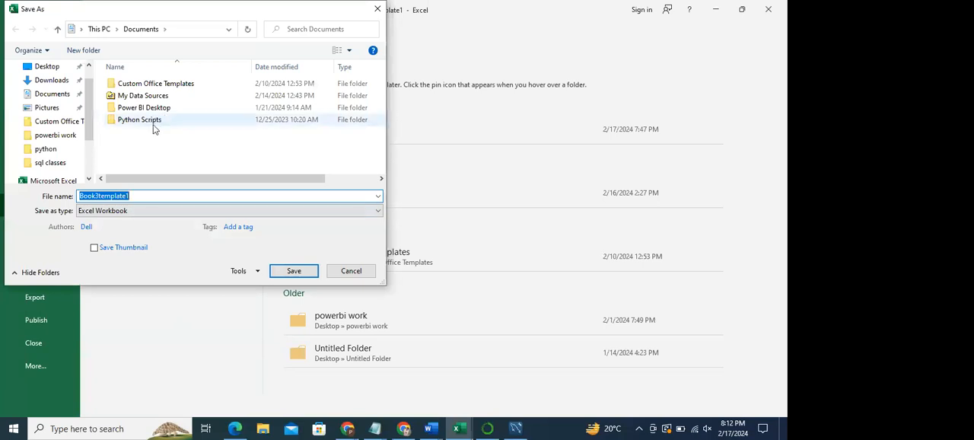
pyautogui.scroll(1, 89, 76)
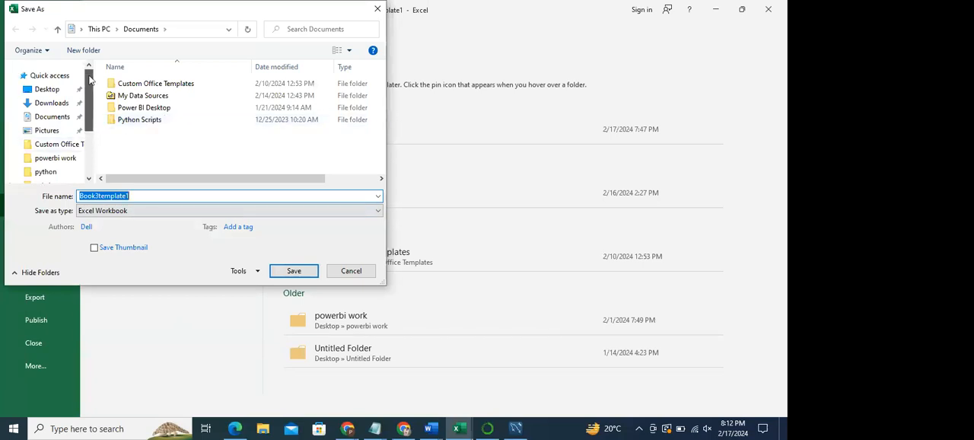
pyautogui.click(58, 92)
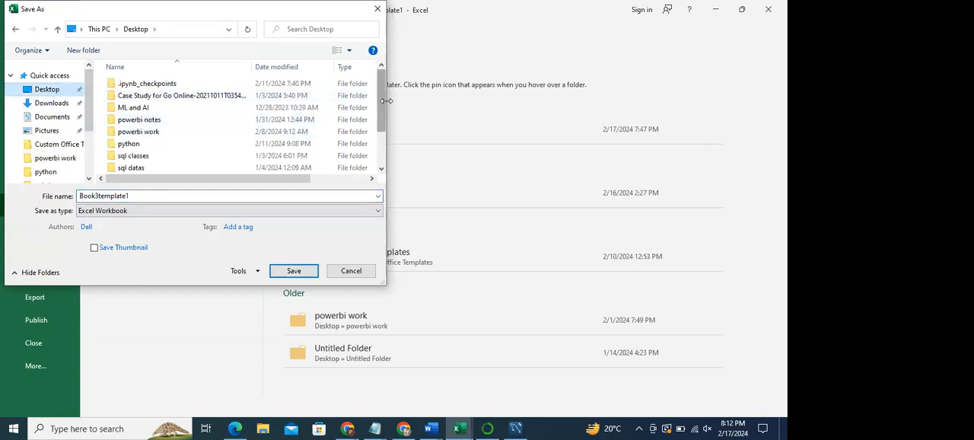
pyautogui.moveTo(381, 106); pyautogui.dragTo(300, 176)
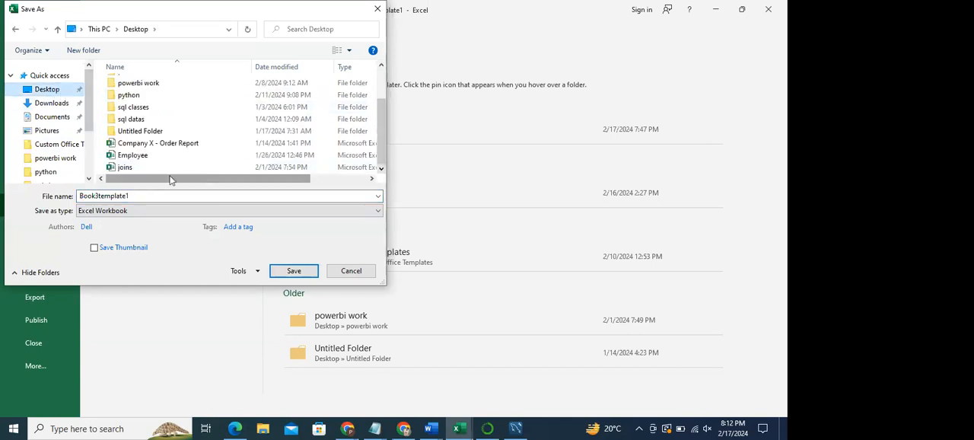
# - Set the file type for the saved copy to Excel 97-2003 Template
pyautogui.click(122, 211)
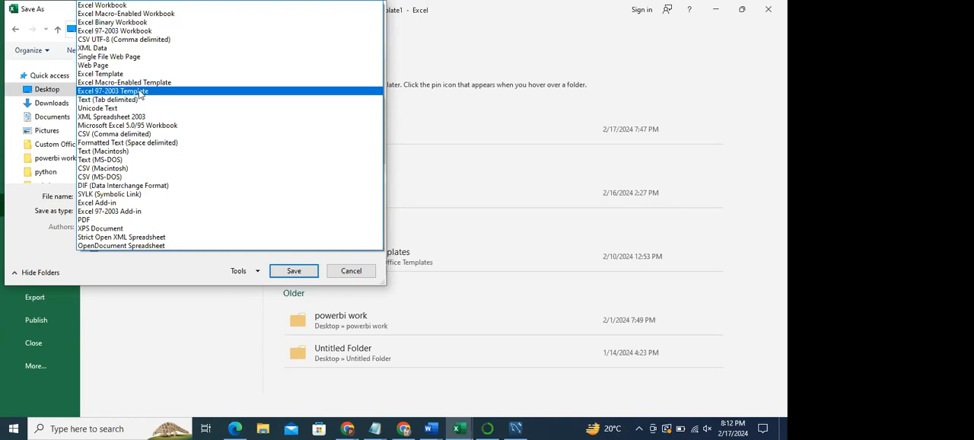
pyautogui.click(340, 271)
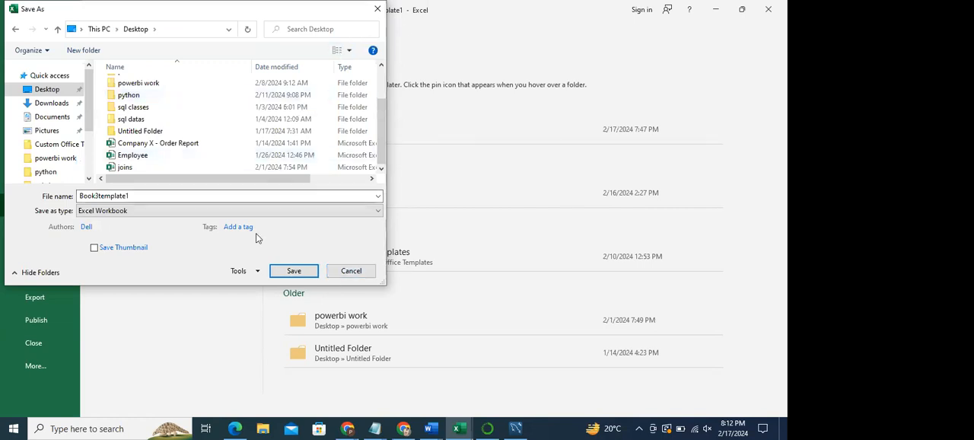
pyautogui.click(152, 211)
pyautogui.click(545, 232)
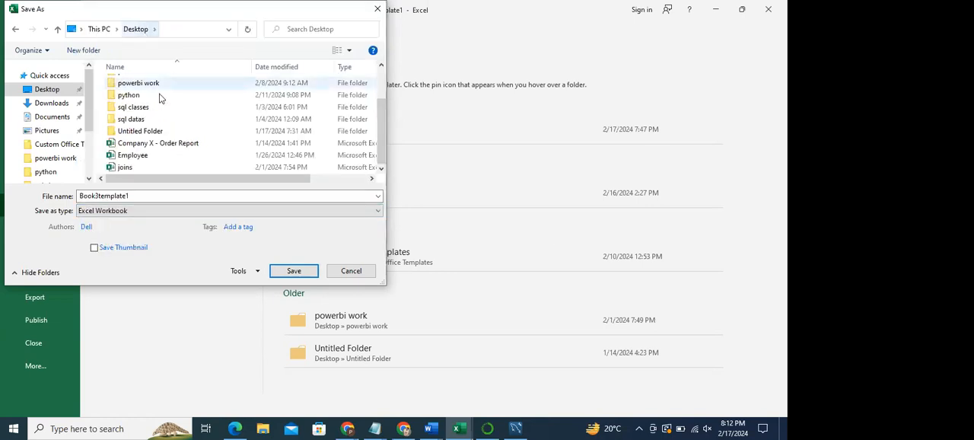
pyautogui.click(161, 213)
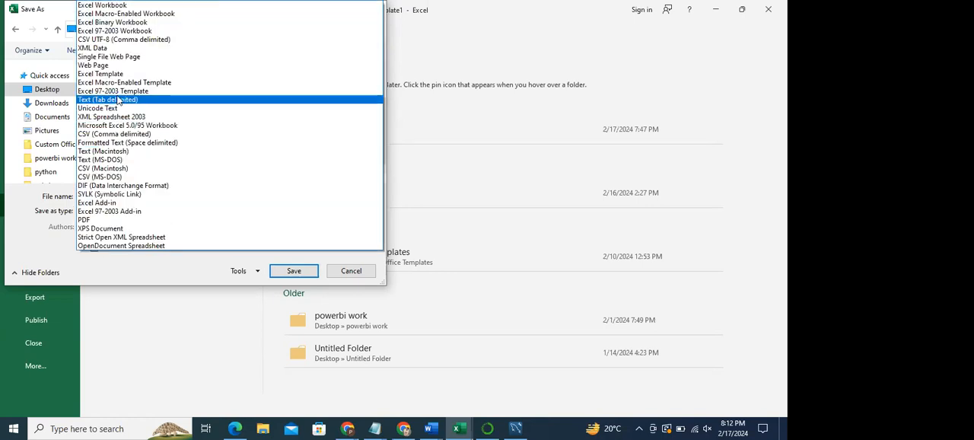
pyautogui.click(118, 91)
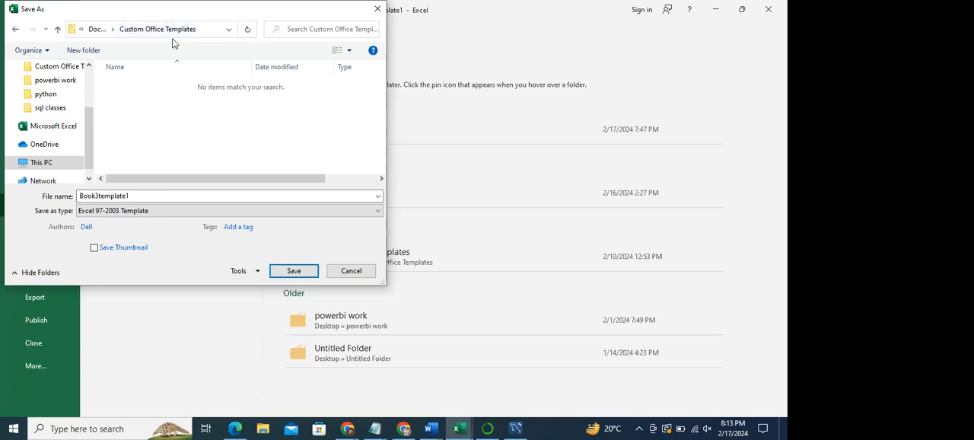
# - Cancel saving the copy and create a new workbook from the personal template monthlybudgettemplate
pyautogui.click(349, 271)
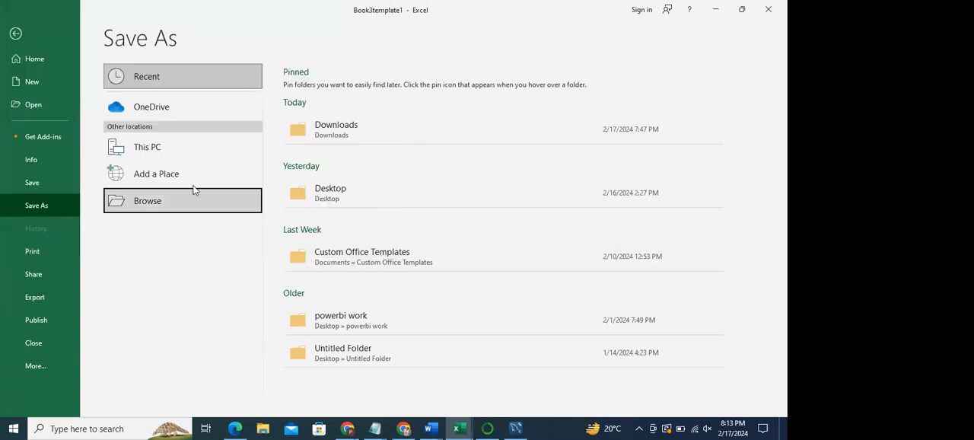
pyautogui.click(30, 82)
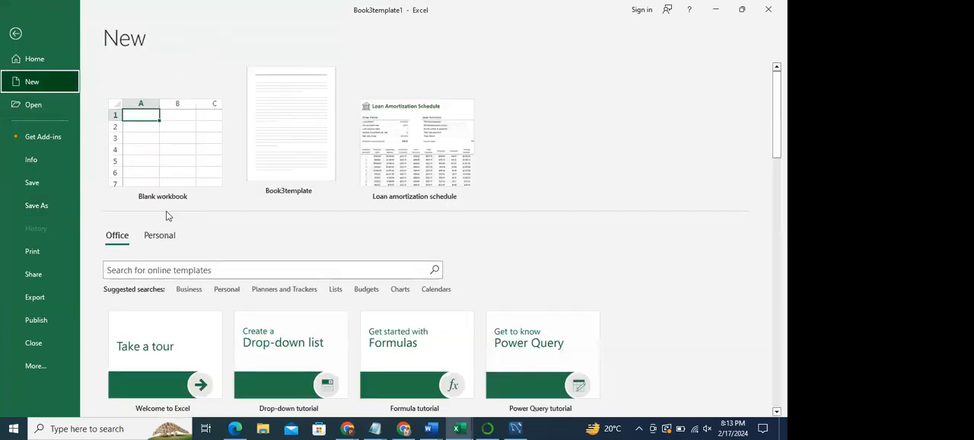
pyautogui.click(161, 239)
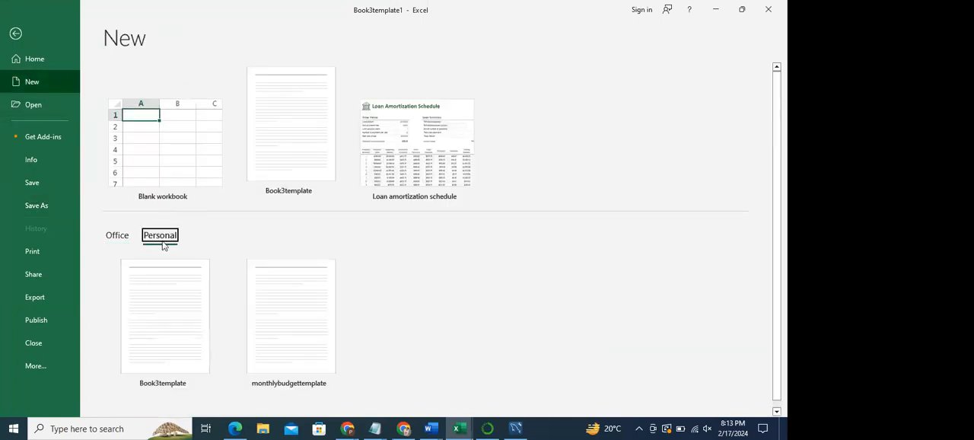
pyautogui.click(296, 325)
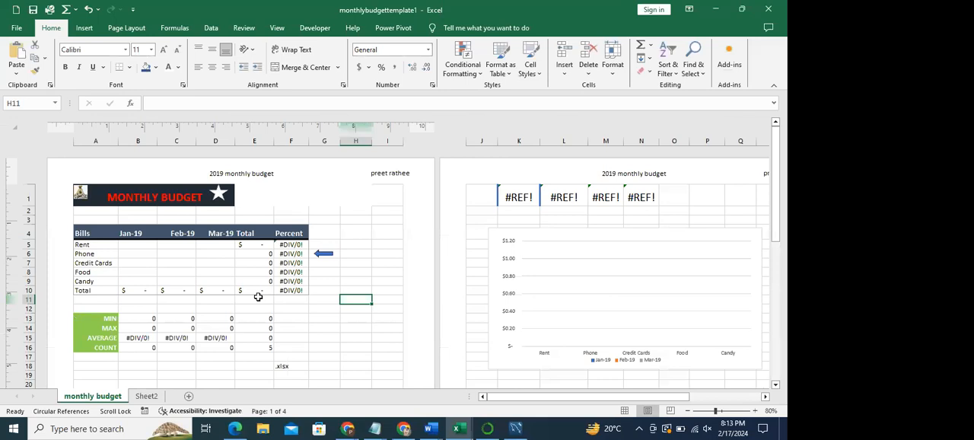
# - Enter the Rent amounts 10000 for Jan-19, 100 for Feb-19 and 1999 for Mar-19
pyautogui.moveTo(781, 184); pyautogui.dragTo(782, 201)
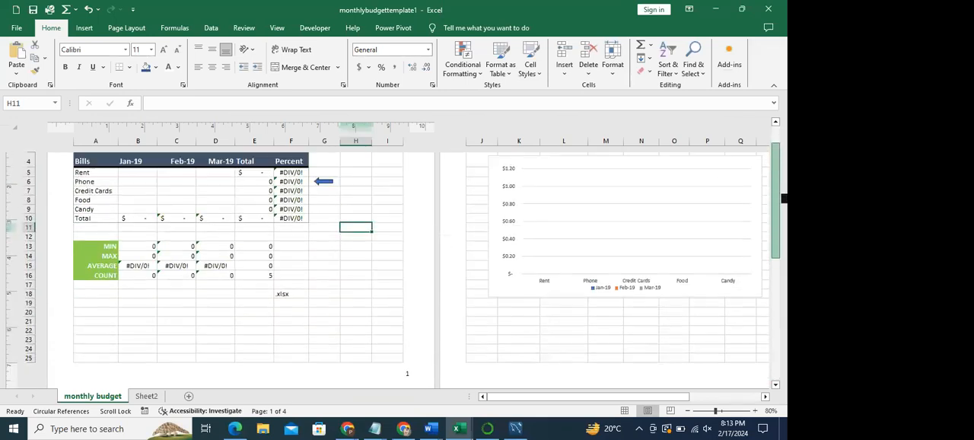
pyautogui.click(132, 172)
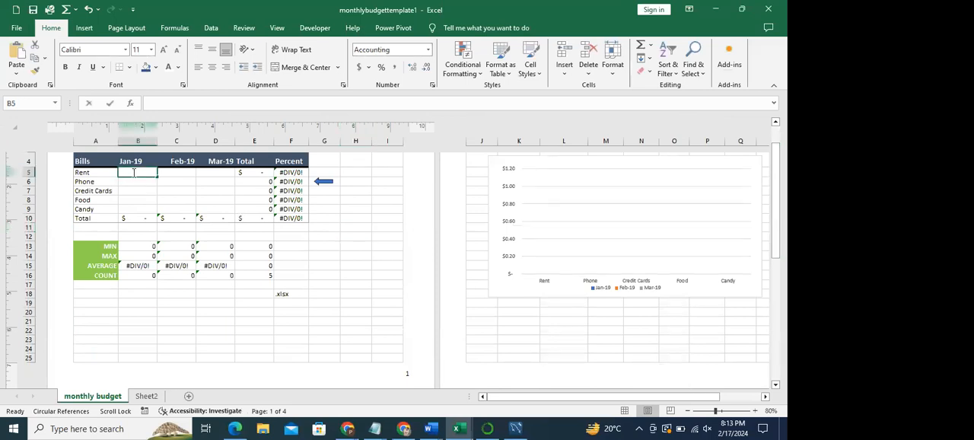
pyautogui.write('1')
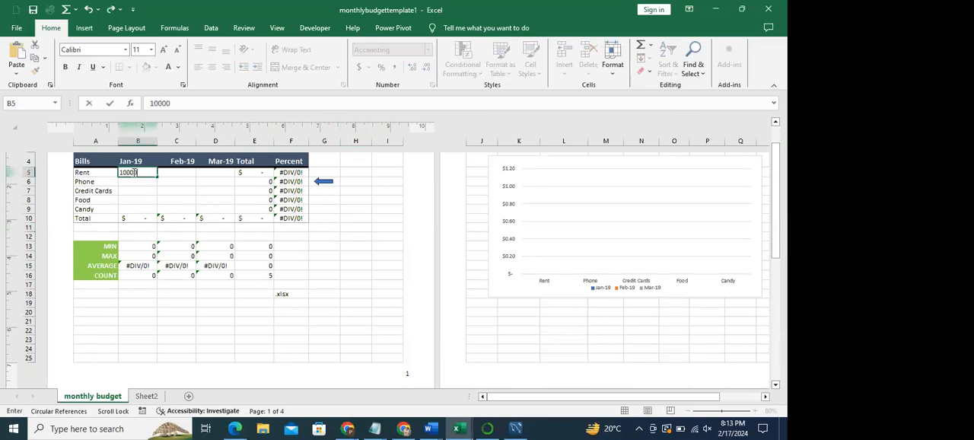
pyautogui.write('0,000')
pyautogui.press('Tab')
pyautogui.write('100')
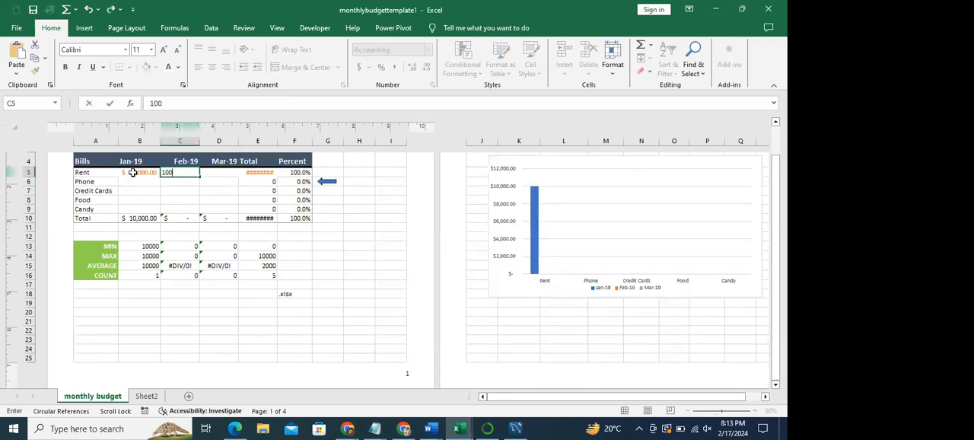
pyautogui.press('Tab')
pyautogui.write('1')
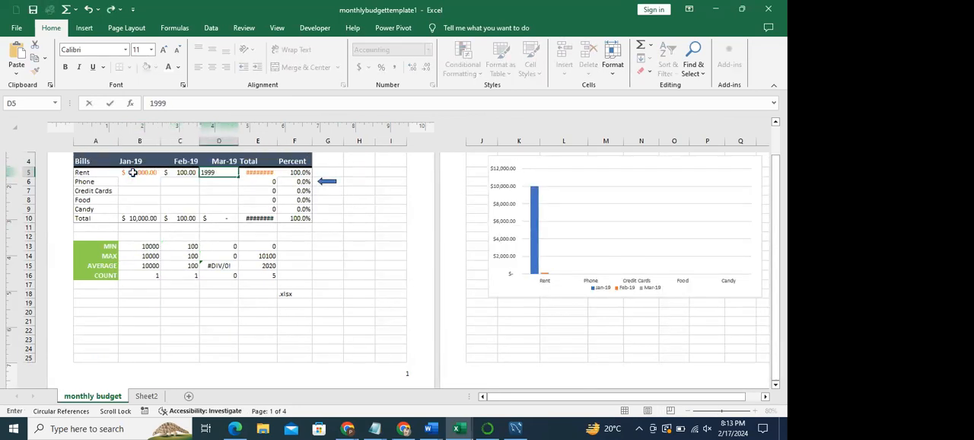
pyautogui.press('Return')
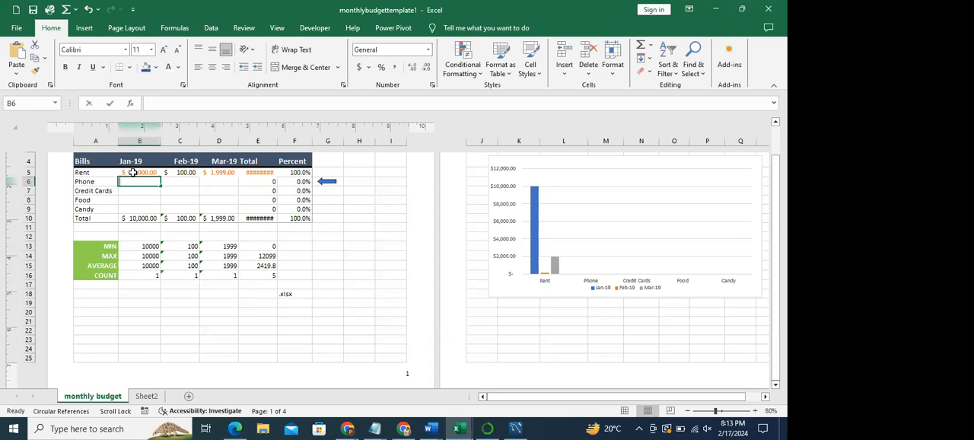
# - Enter the Phone amounts 2000 for Jan-19, 2009 for Feb-19 and 238 for Mar-19
pyautogui.write('2000')
pyautogui.press('Tab')
pyautogui.write('2009')
pyautogui.press('Tab')
pyautogui.write('23')
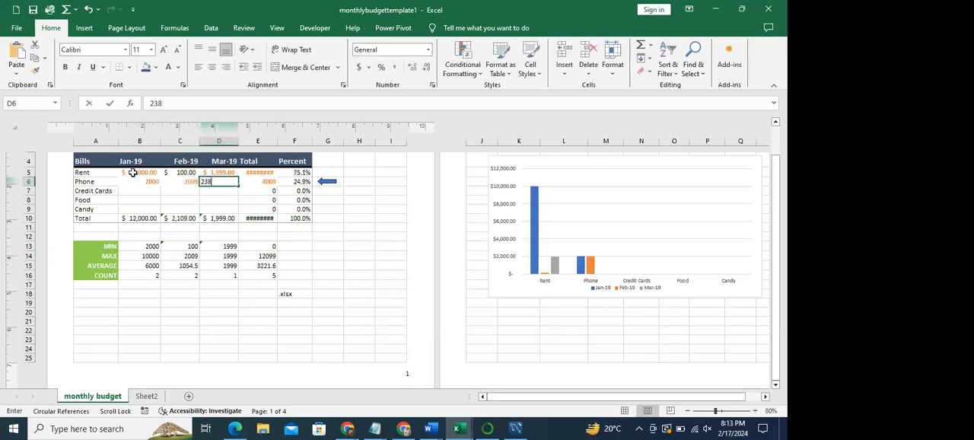
pyautogui.write('8')
pyautogui.press('Tab')
# - Fill the Jan-19 column with 3783 for Credit Cards, 8934 for Food and 3 for Candy
pyautogui.scroll(-1, 133, 173)
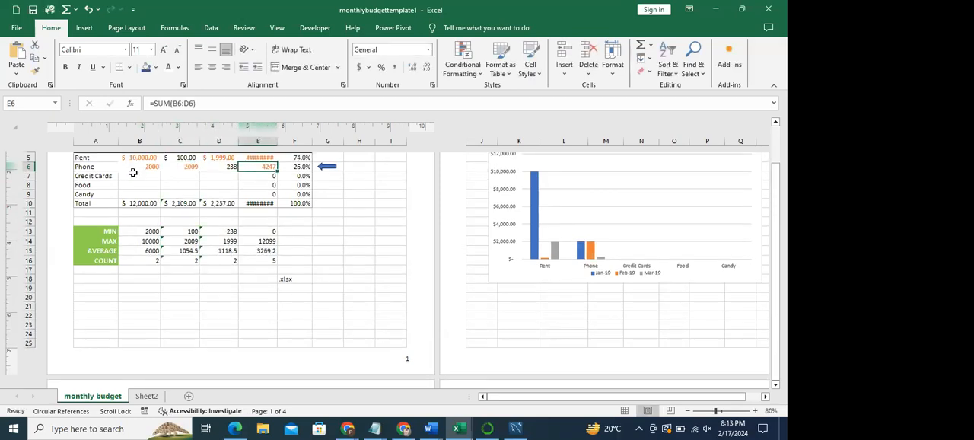
pyautogui.click(133, 174)
pyautogui.write('3783')
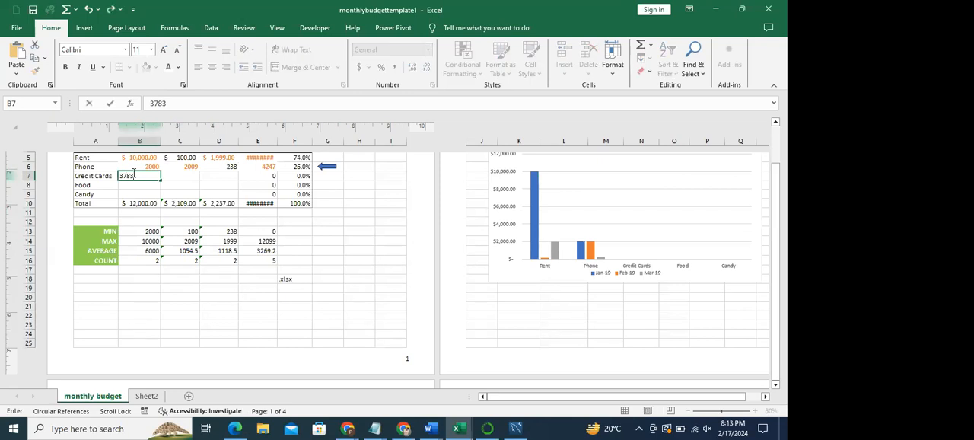
pyautogui.press('Return')
pyautogui.write('8934')
pyautogui.press('Return')
pyautogui.write('3')
pyautogui.press('Return')
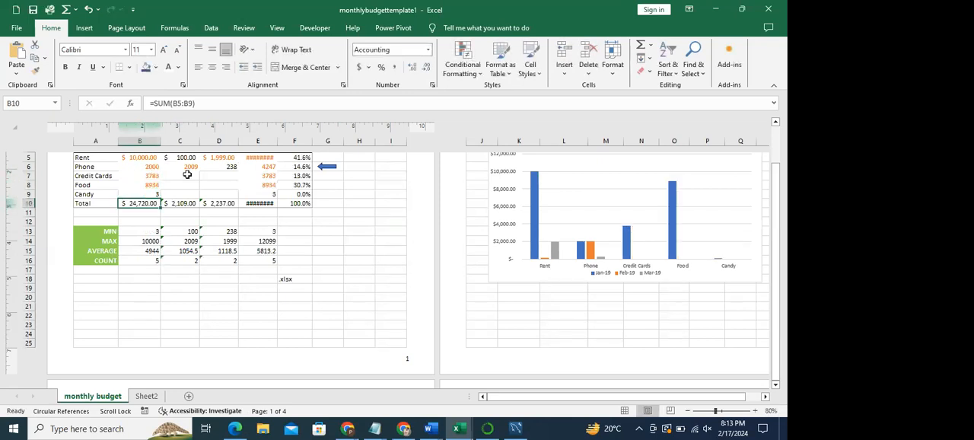
# - Fill the Feb-19 column with 34 for Credit Cards, 45 for Food and 45 for Candy
pyautogui.click(186, 176)
pyautogui.write('34')
pyautogui.press('Return')
pyautogui.write('45')
pyautogui.press('Return')
pyautogui.write('45')
pyautogui.press('Return')
# - Fill the Mar-19 column with 45 for Credit Cards, 45 for Food and 5 for Candy
pyautogui.click(221, 175)
pyautogui.write('45')
pyautogui.press('Return')
pyautogui.write('45')
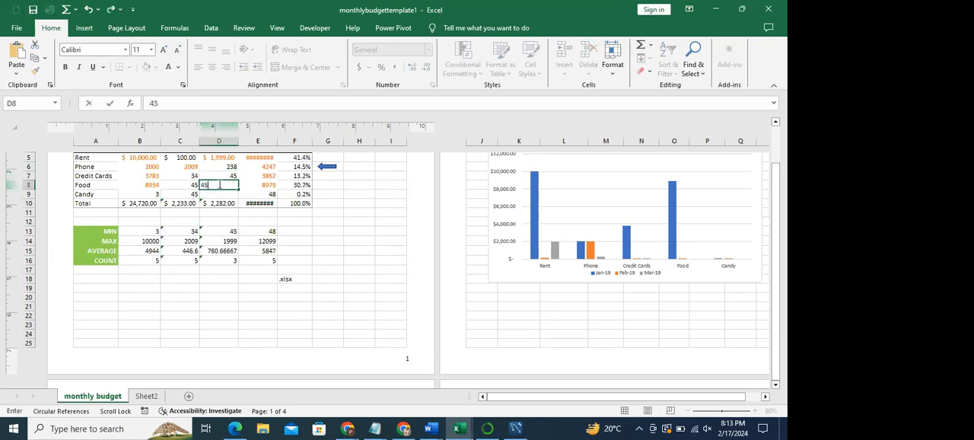
pyautogui.press('Return')
pyautogui.write('5')
pyautogui.press('Return')
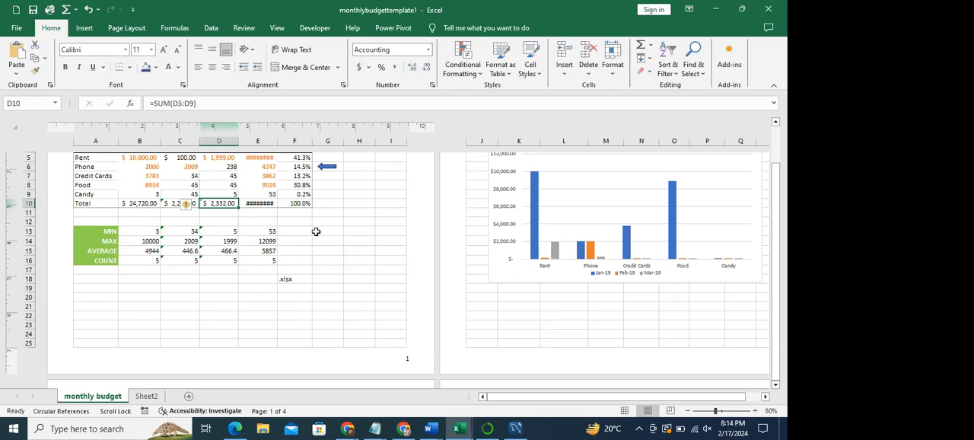
# - Review the column chart of the monthly bills and its chart design options
pyautogui.moveTo(778, 335); pyautogui.dragTo(780, 261)
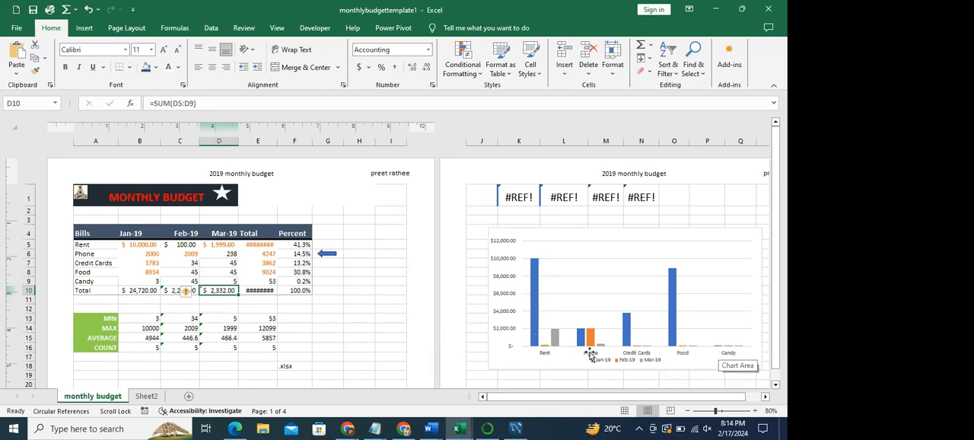
pyautogui.moveTo(535, 286)
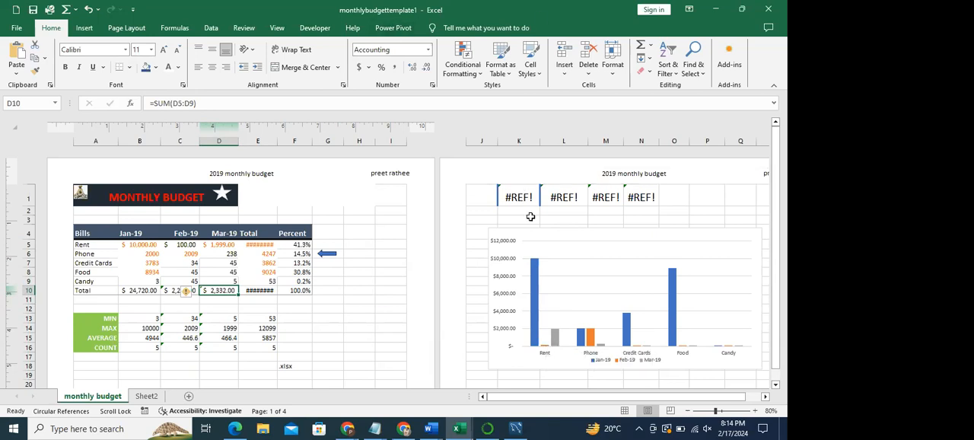
pyautogui.click(543, 251)
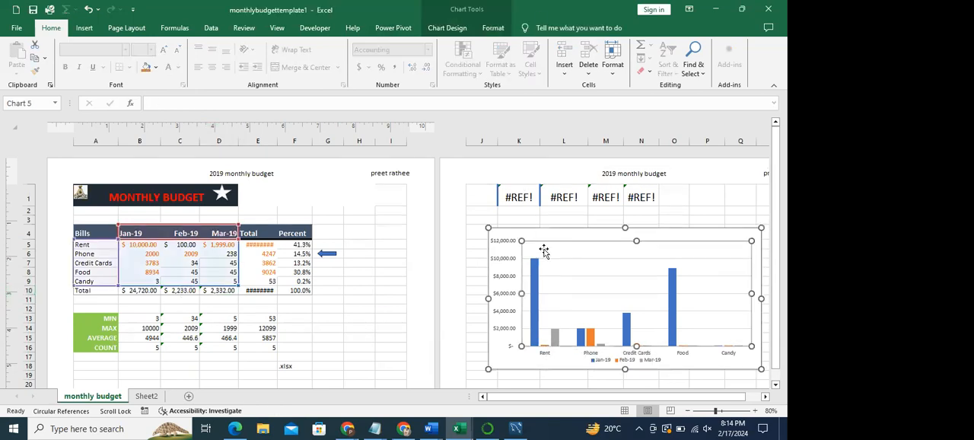
pyautogui.click(446, 28)
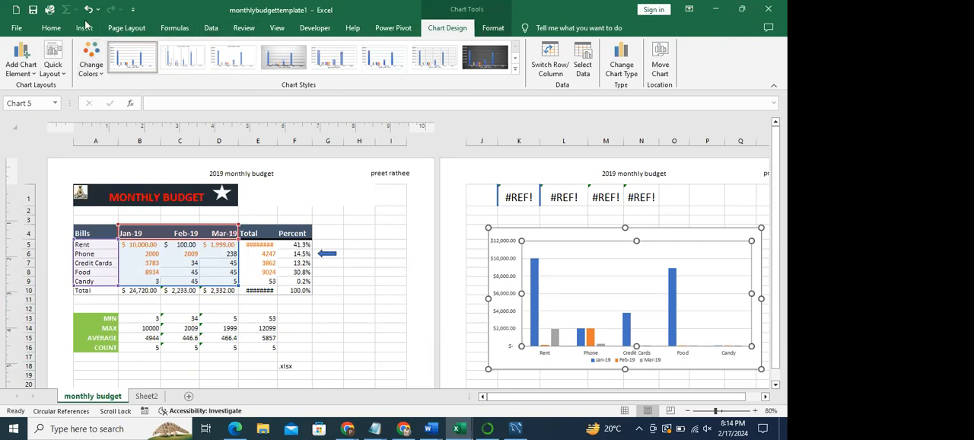
pyautogui.click(53, 28)
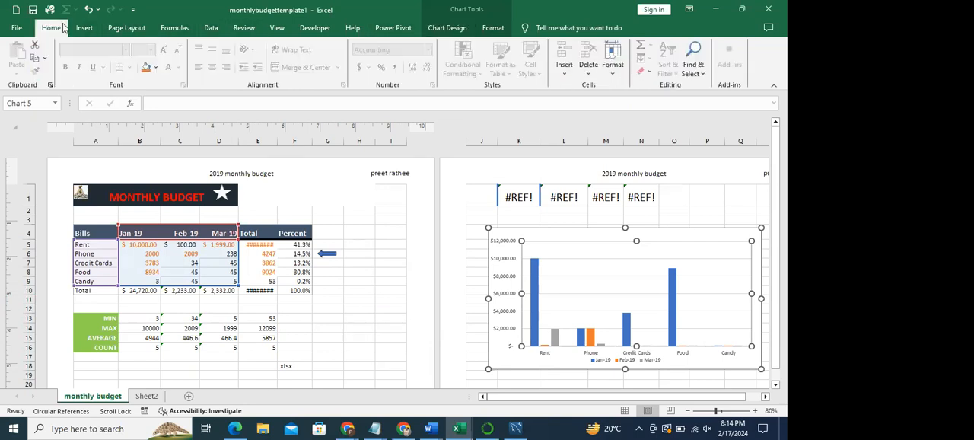
pyautogui.click(336, 211)
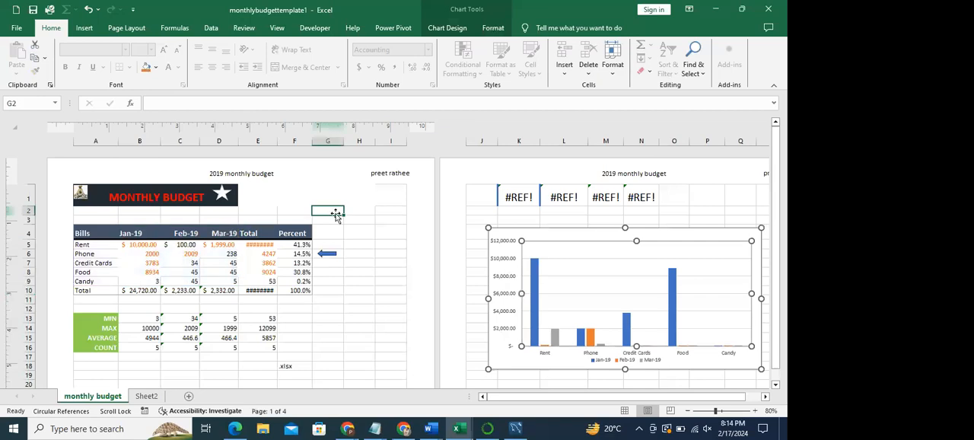
pyautogui.click(400, 271)
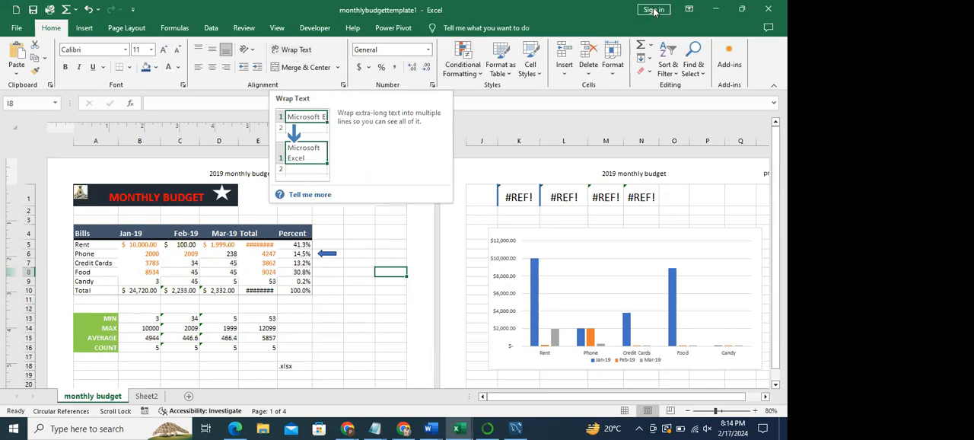
# - Minimize both budget workbooks and show the new-workbook templates from the Excel102Exercises (1) workbook
pyautogui.click(714, 11)
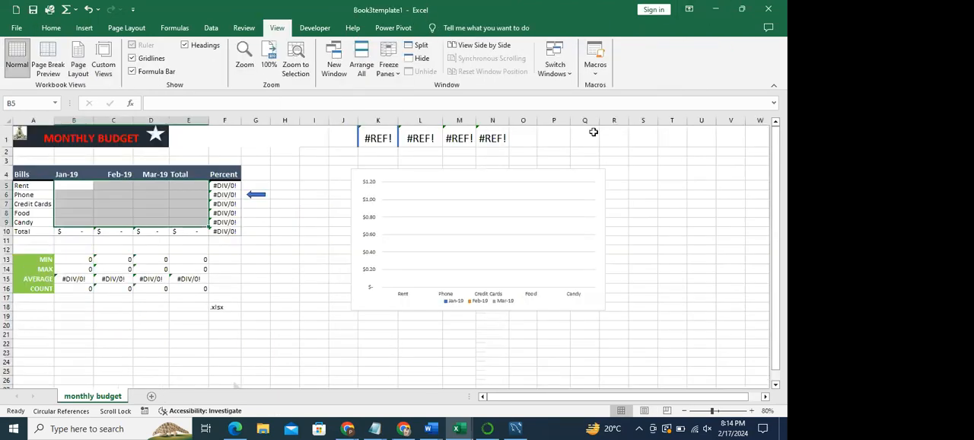
pyautogui.click(716, 10)
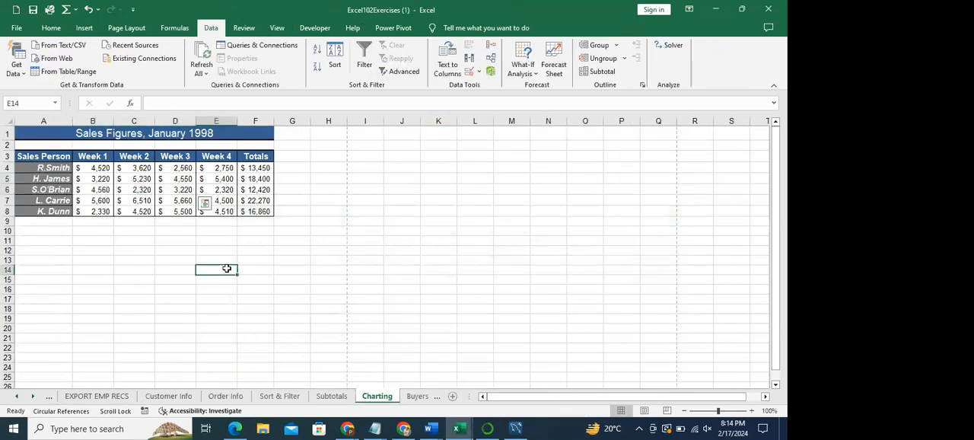
pyautogui.click(16, 28)
pyautogui.click(32, 81)
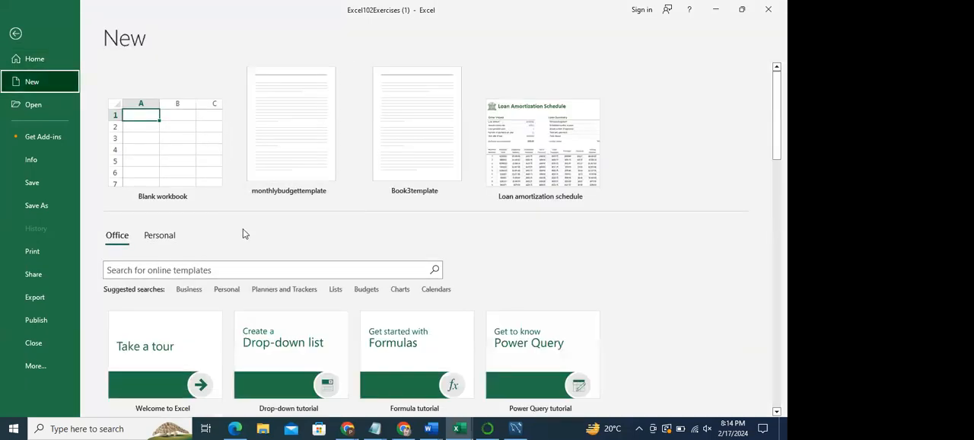
# - Search the online templates for "loan" and create a workbook from the Loan amortization schedule template
pyautogui.scroll(-3, 783, 137)
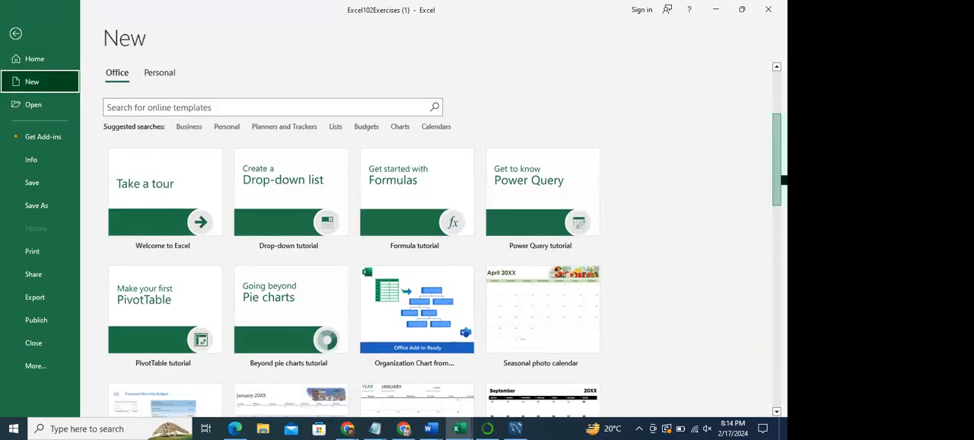
pyautogui.click(161, 108)
pyautogui.write('loa')
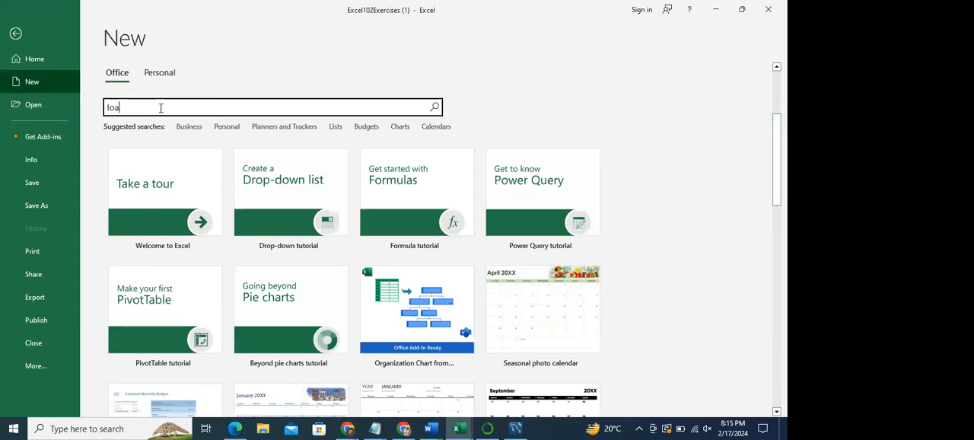
pyautogui.write('n')
pyautogui.press('Return')
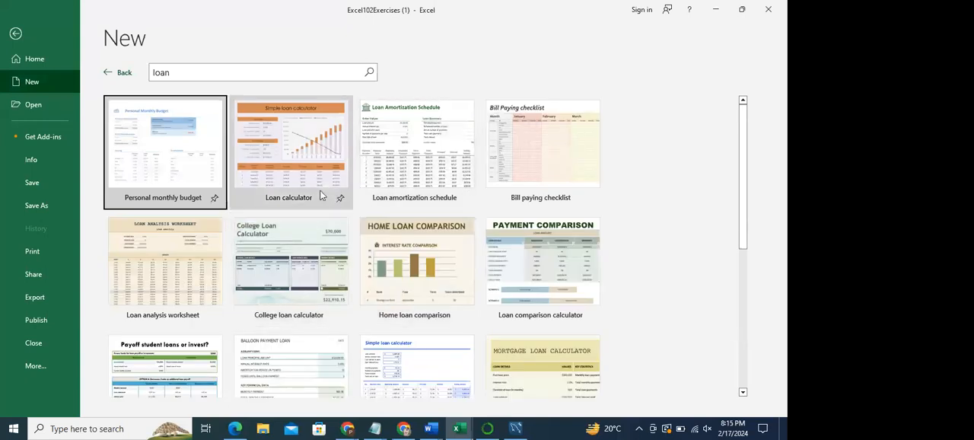
pyautogui.doubleClick(398, 160)
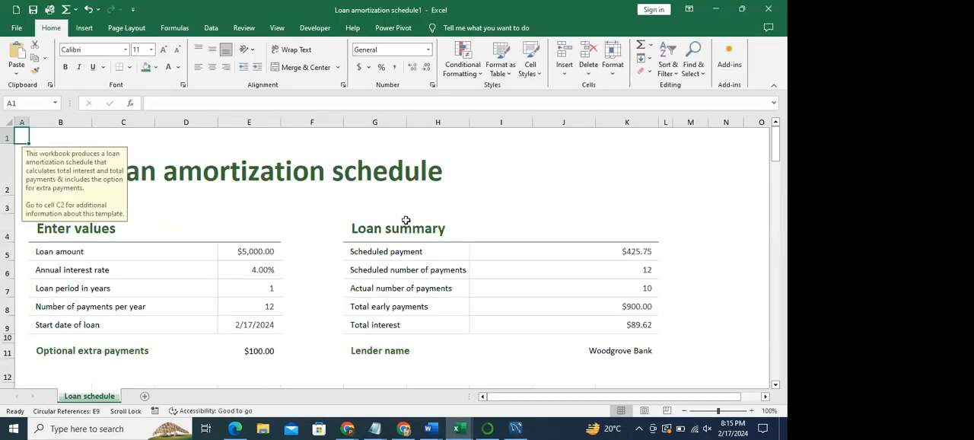
pyautogui.click(406, 220)
pyautogui.moveTo(778, 149)
pyautogui.mouseDown()
pyautogui.moveTo(780, 228)
pyautogui.moveTo(780, 141)
pyautogui.mouseUp()
pyautogui.click(348, 185)
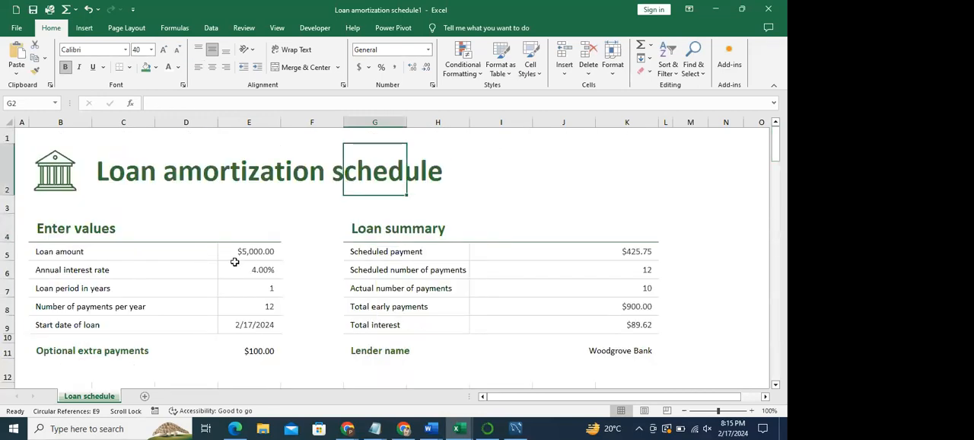
# - Set the loan amount in the Enter values section to 10000
pyautogui.click(256, 252)
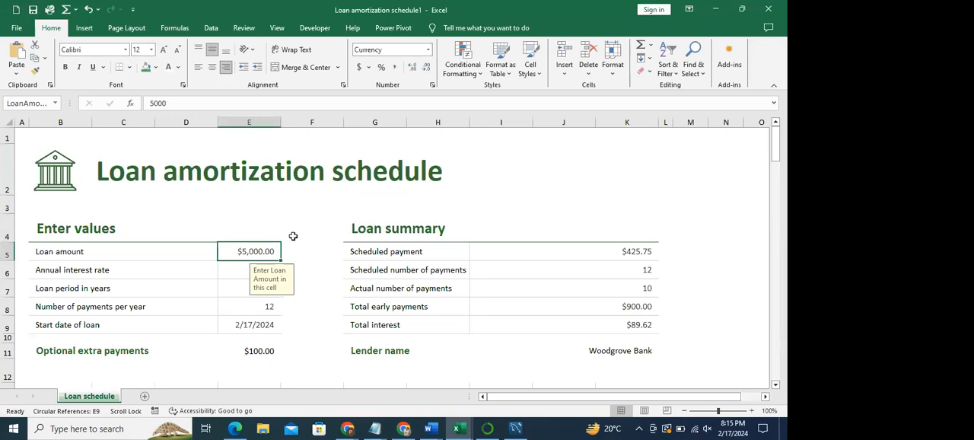
pyautogui.click(293, 236)
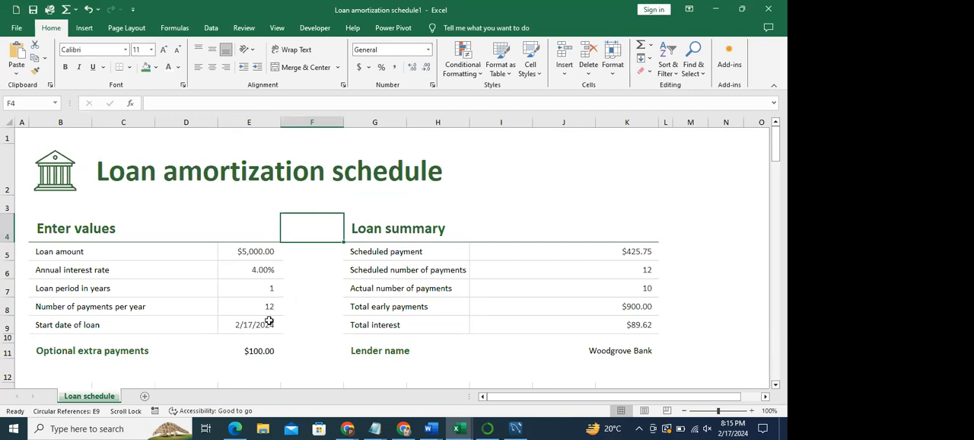
pyautogui.click(259, 252)
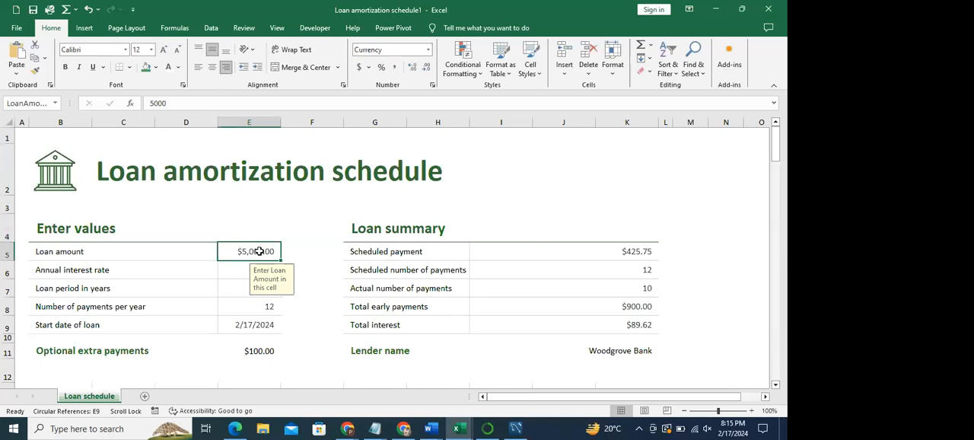
pyautogui.write('10000')
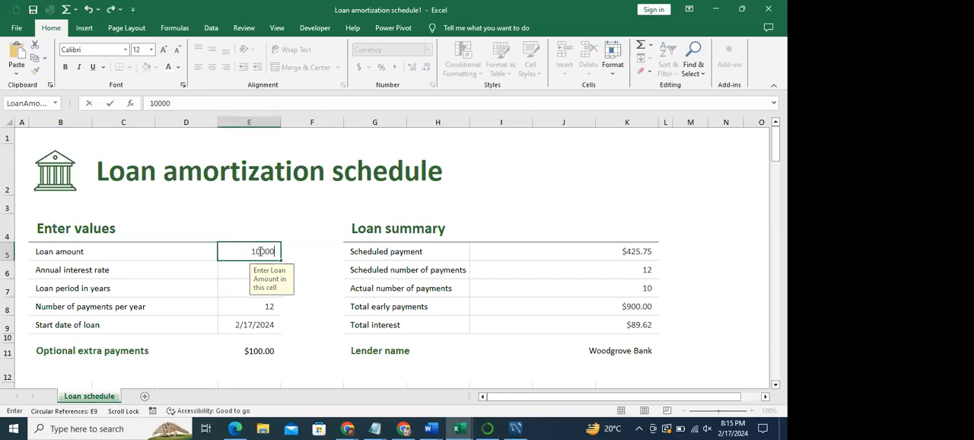
pyautogui.press('Return')
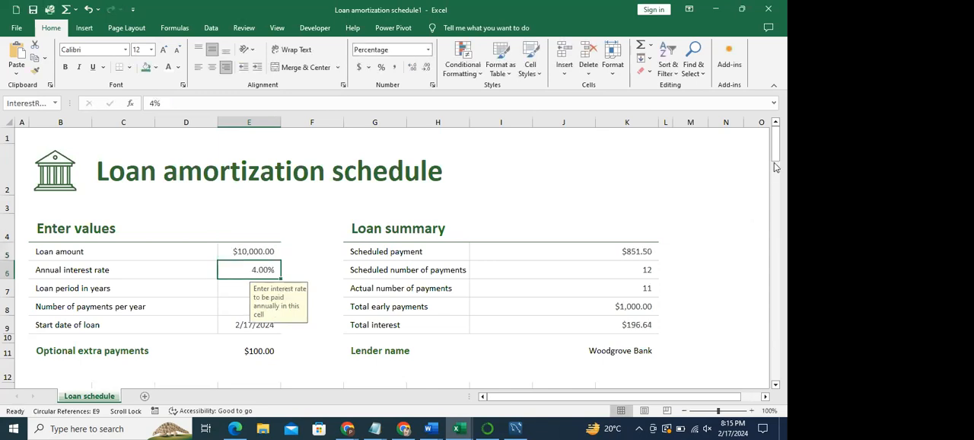
# - Set the annual interest rate of the loan to 8%
pyautogui.moveTo(776, 150); pyautogui.dragTo(777, 133)
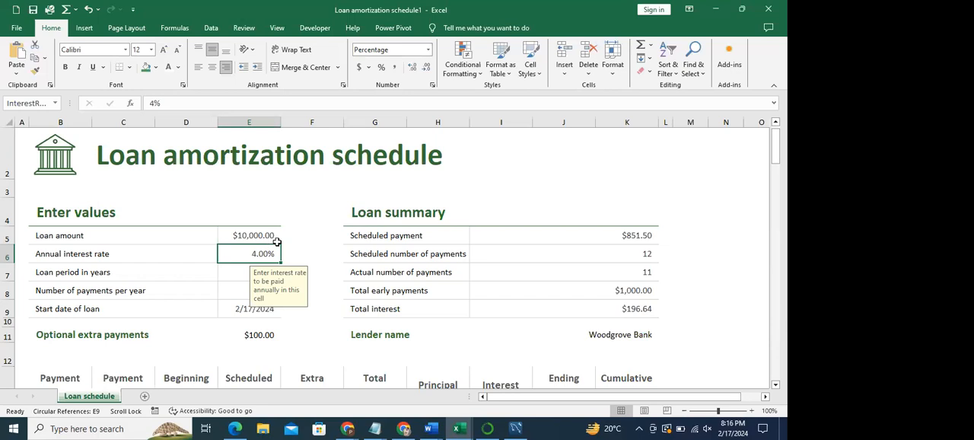
pyautogui.click(309, 253)
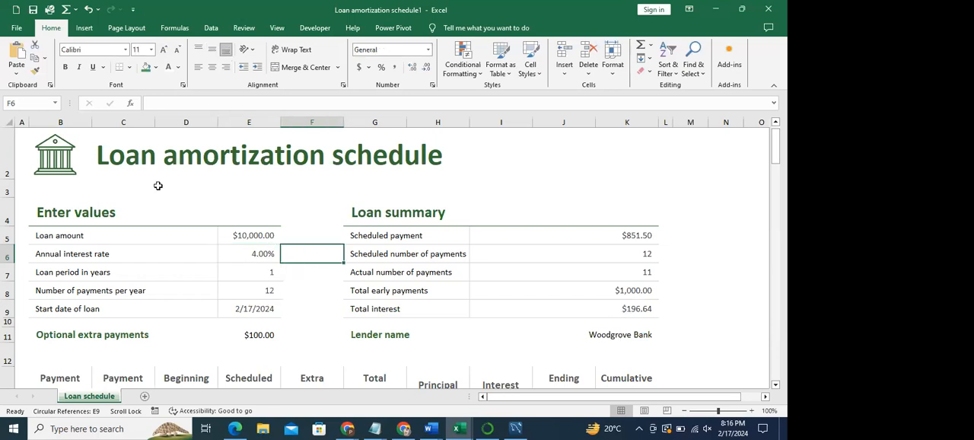
pyautogui.click(255, 253)
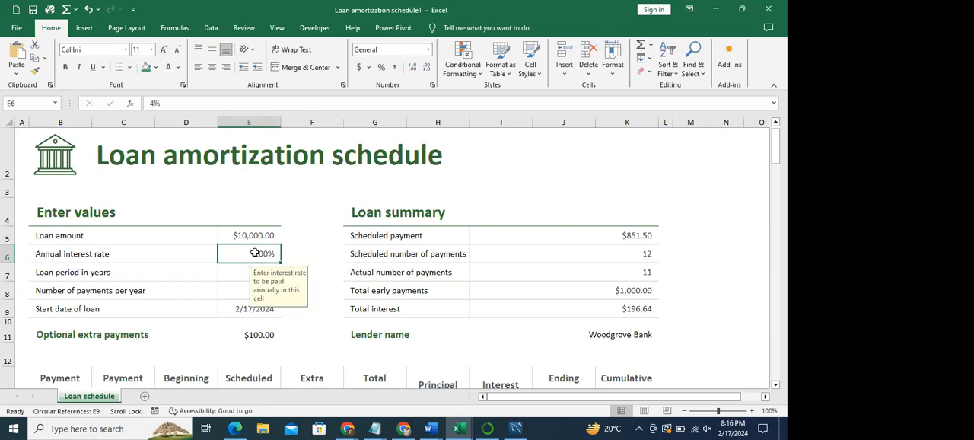
pyautogui.write('8')
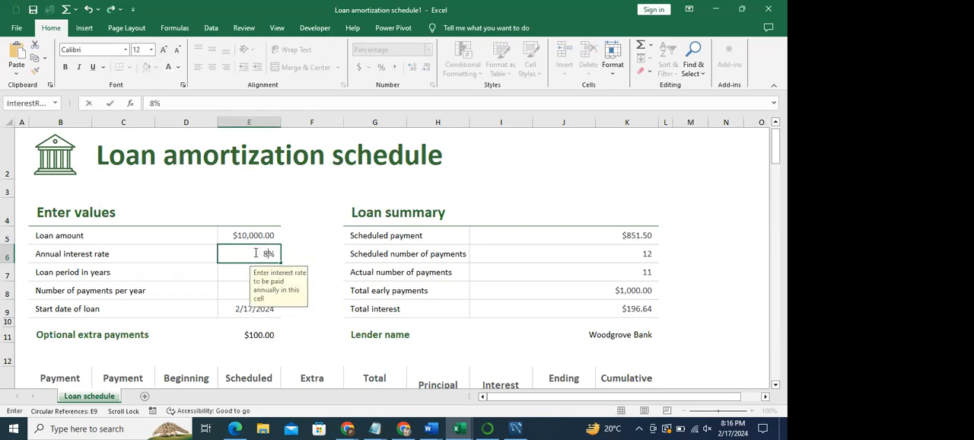
pyautogui.press('Return')
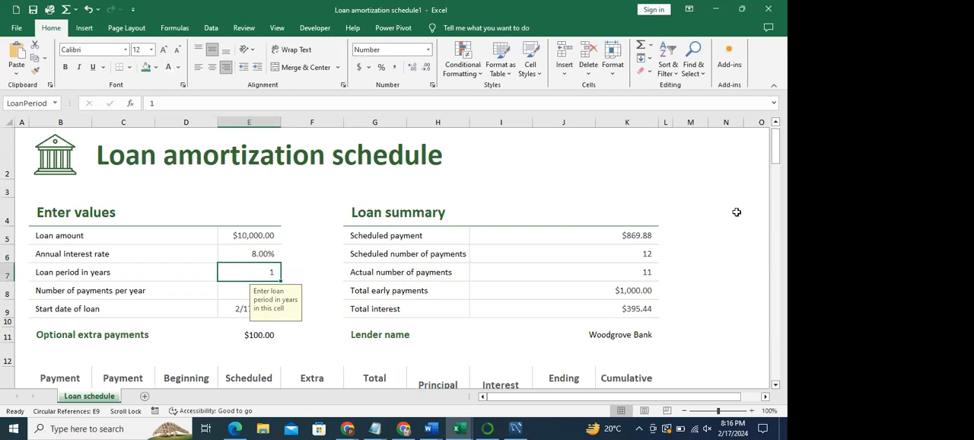
# - Examine the payment schedule, checking the scheduled, extra and total payments and the cumulative interest
pyautogui.moveTo(777, 157); pyautogui.dragTo(782, 183)
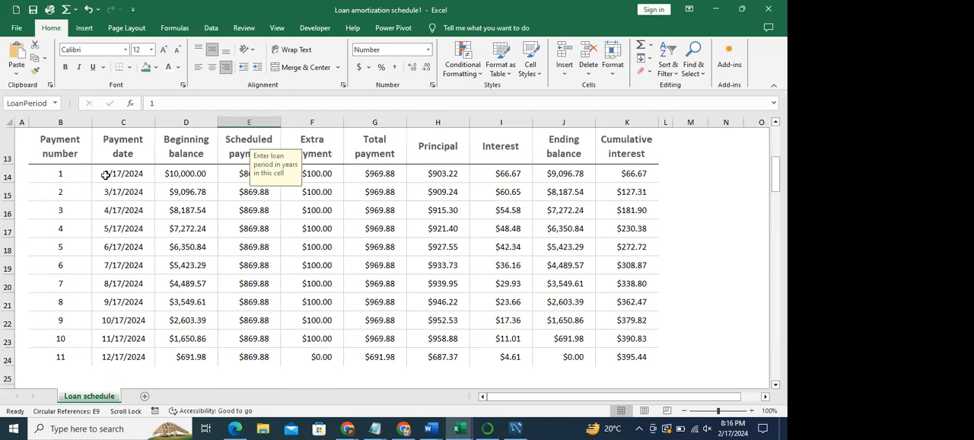
pyautogui.click(714, 188)
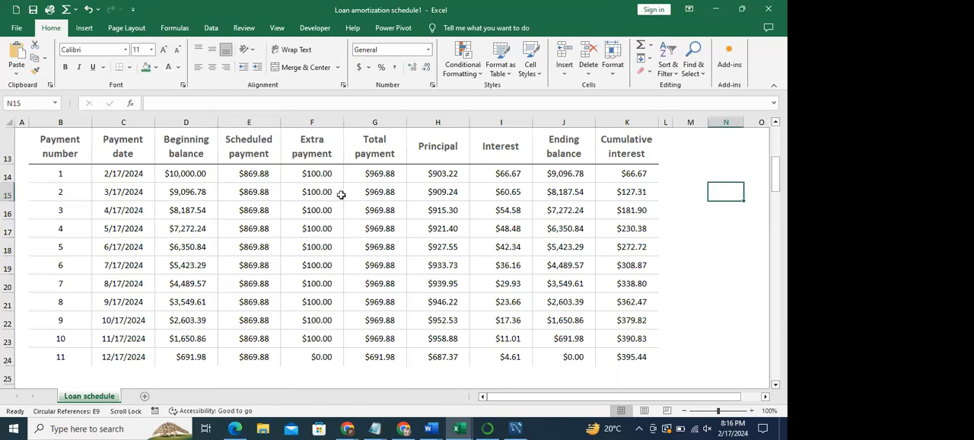
pyautogui.click(252, 175)
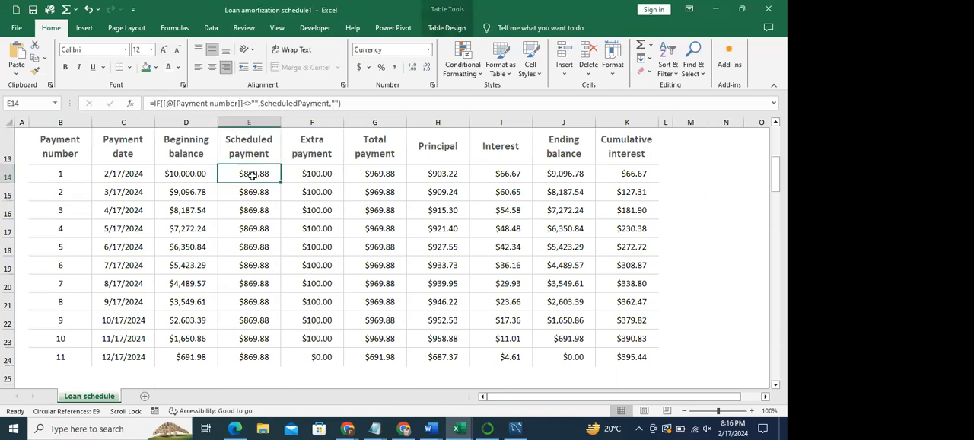
pyautogui.click(315, 174)
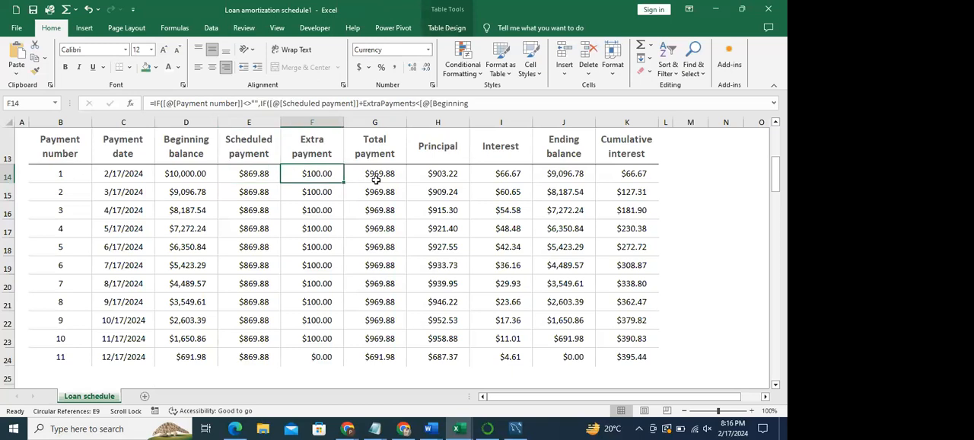
pyautogui.click(376, 180)
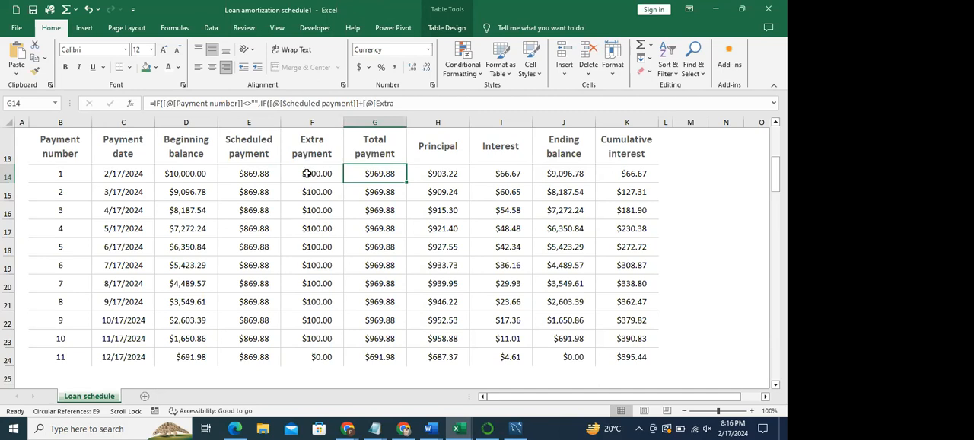
pyautogui.moveTo(306, 174); pyautogui.dragTo(323, 341)
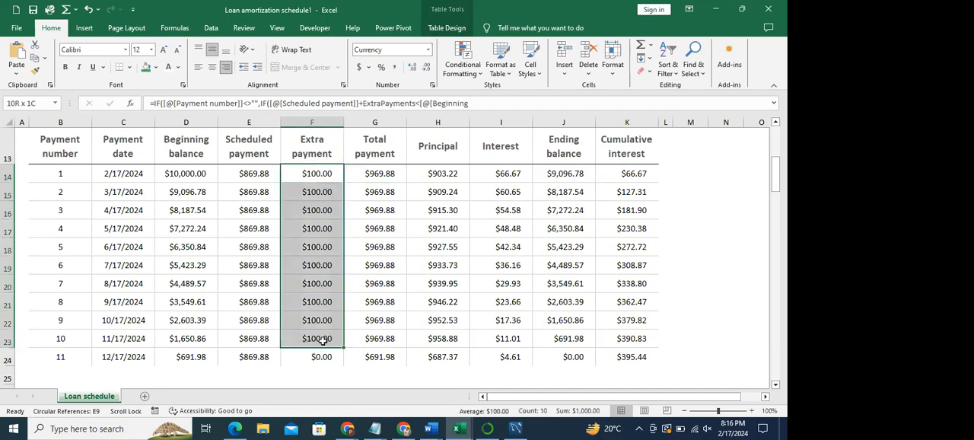
pyautogui.click(323, 179)
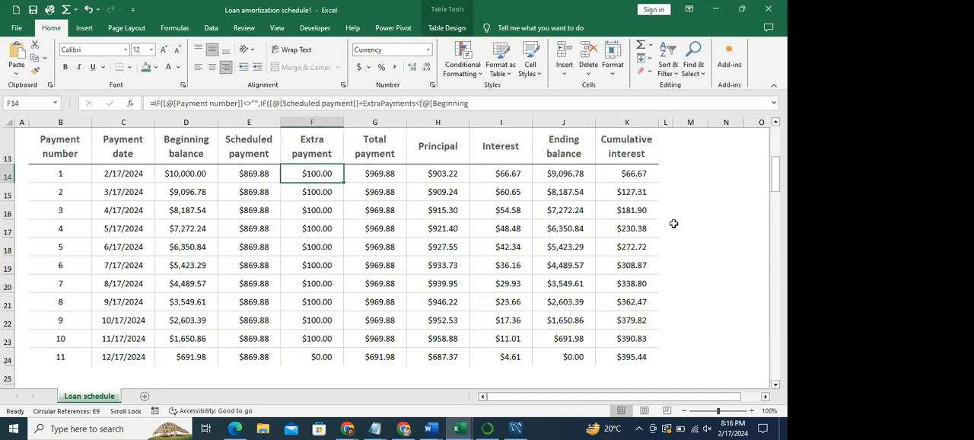
pyautogui.click(712, 212)
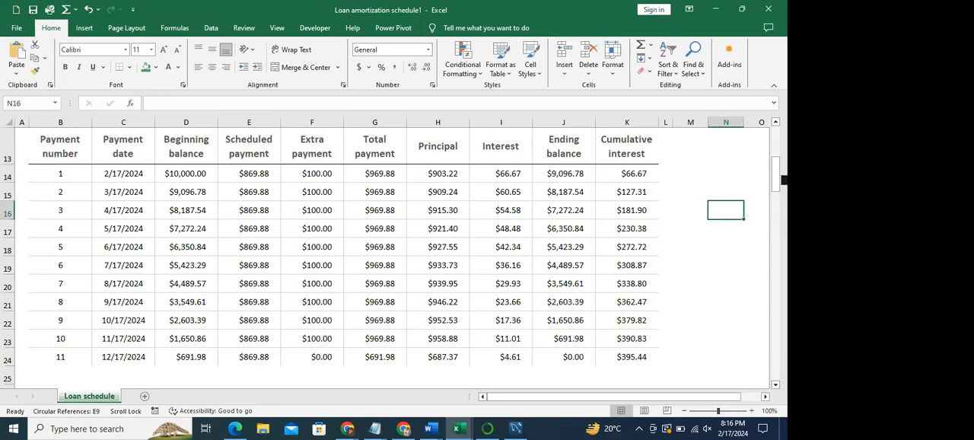
pyautogui.moveTo(776, 181)
pyautogui.mouseDown()
pyautogui.moveTo(776, 190)
pyautogui.moveTo(776, 177)
pyautogui.mouseUp()
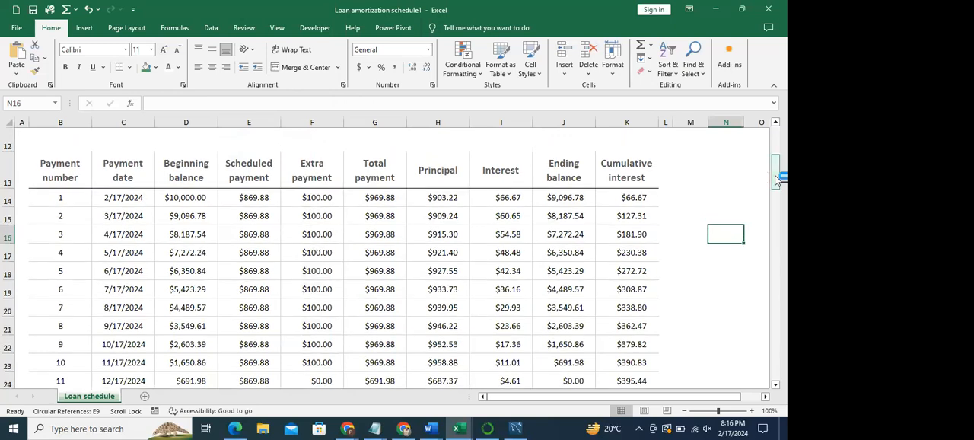
pyautogui.click(323, 199)
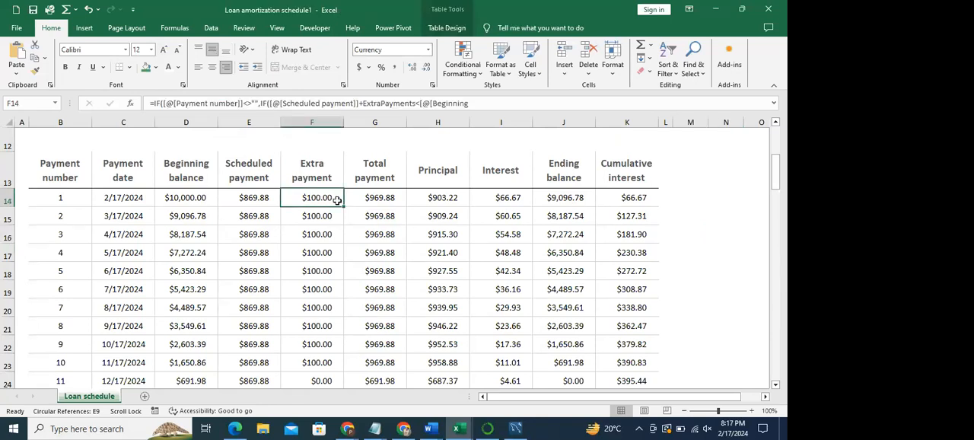
pyautogui.click(374, 201)
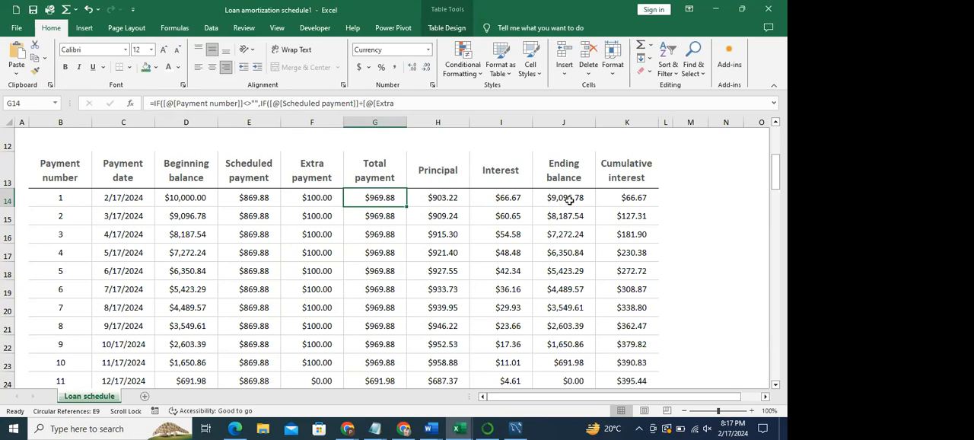
pyautogui.click(638, 200)
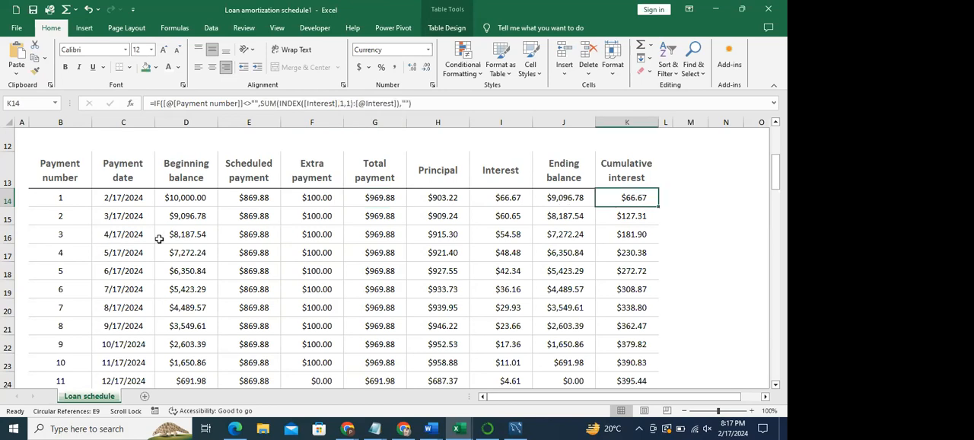
# - Inspect the formulas in the first row's Scheduled payment and Extra payment cells, cancelling each edit
pyautogui.doubleClick(243, 199)
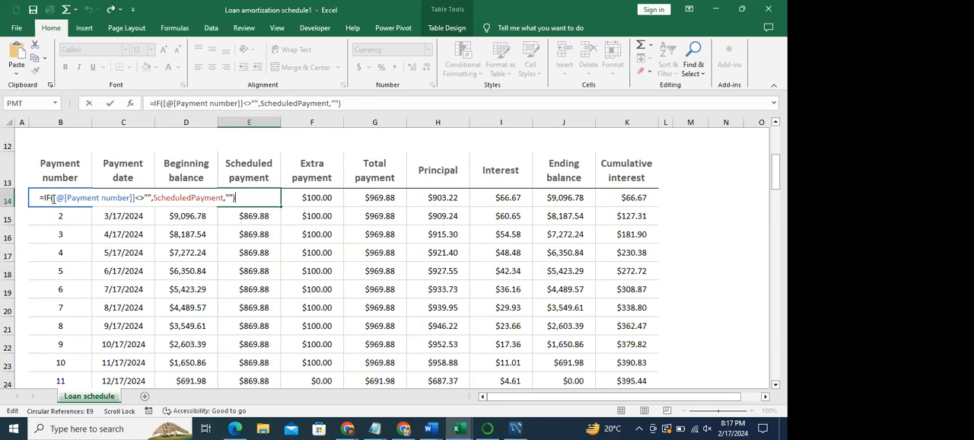
pyautogui.moveTo(52, 198); pyautogui.dragTo(228, 199)
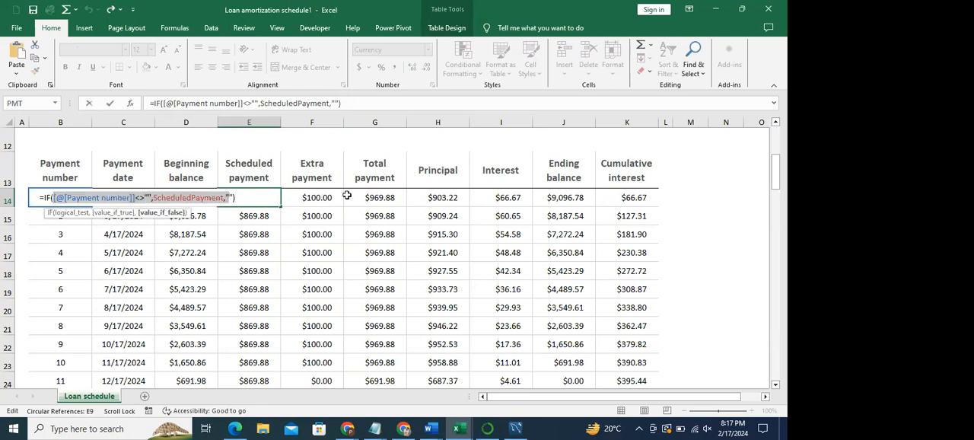
pyautogui.click(314, 199)
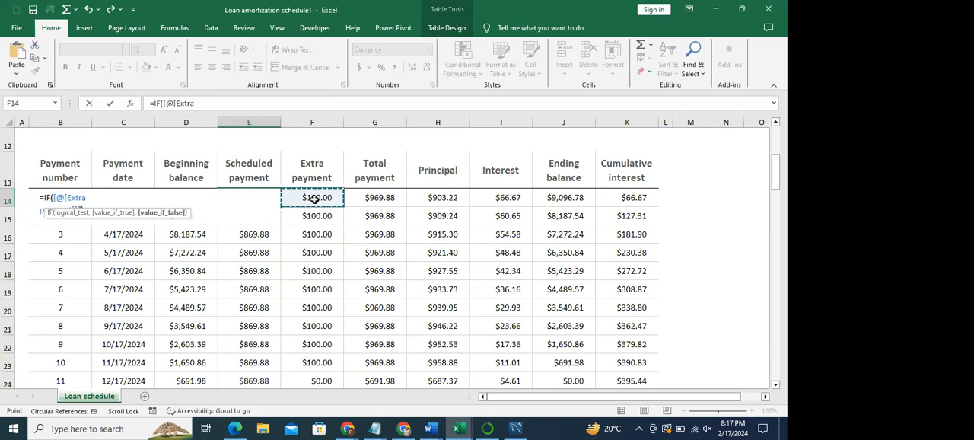
pyautogui.hotkey('ctrl', 'z')
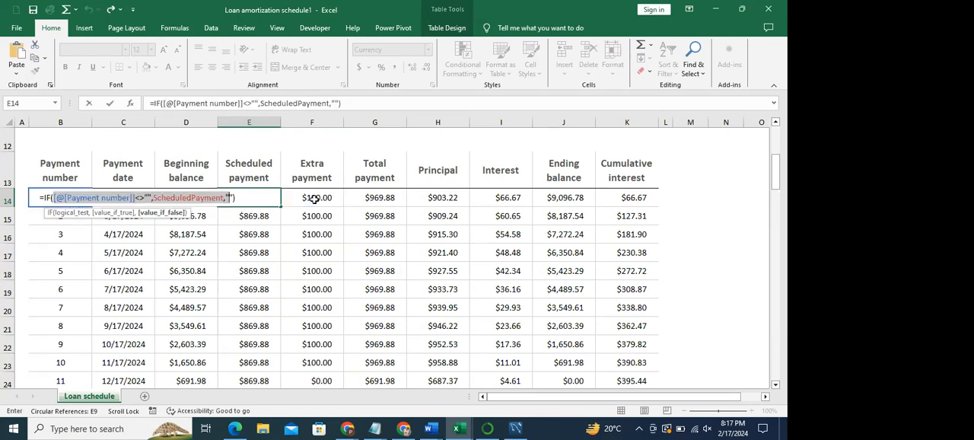
pyautogui.press('Escape')
pyautogui.doubleClick(316, 199)
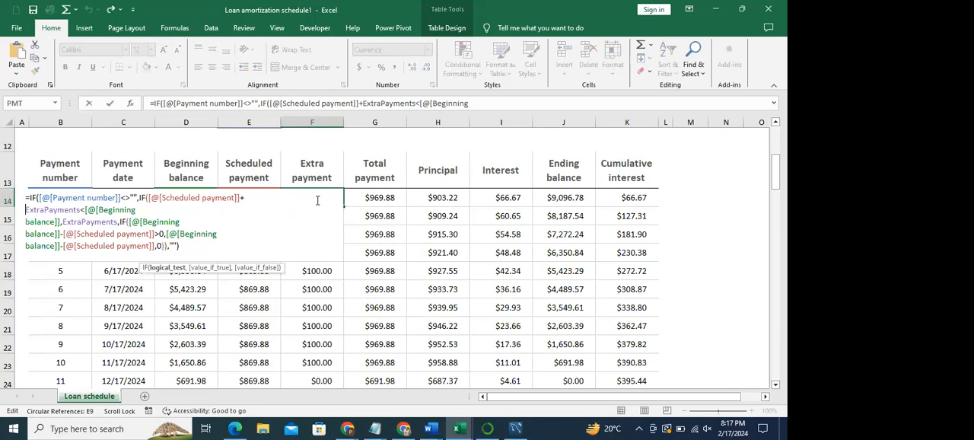
pyautogui.moveTo(40, 197); pyautogui.dragTo(180, 246)
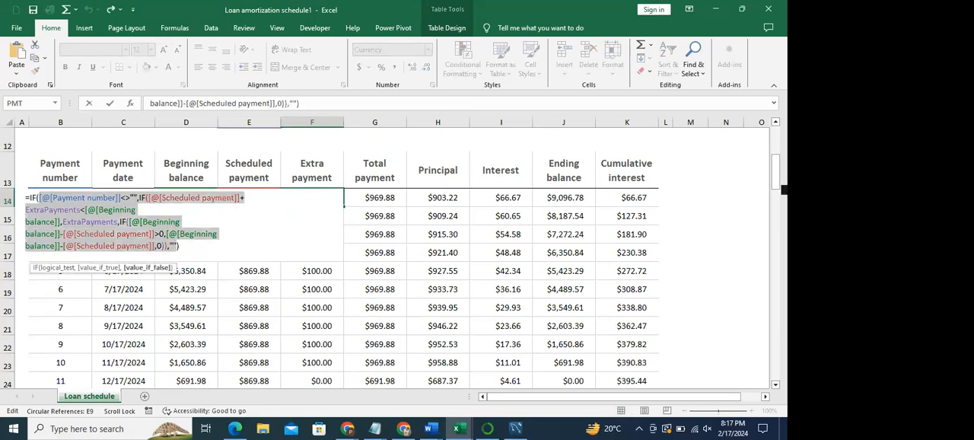
pyautogui.click(735, 225)
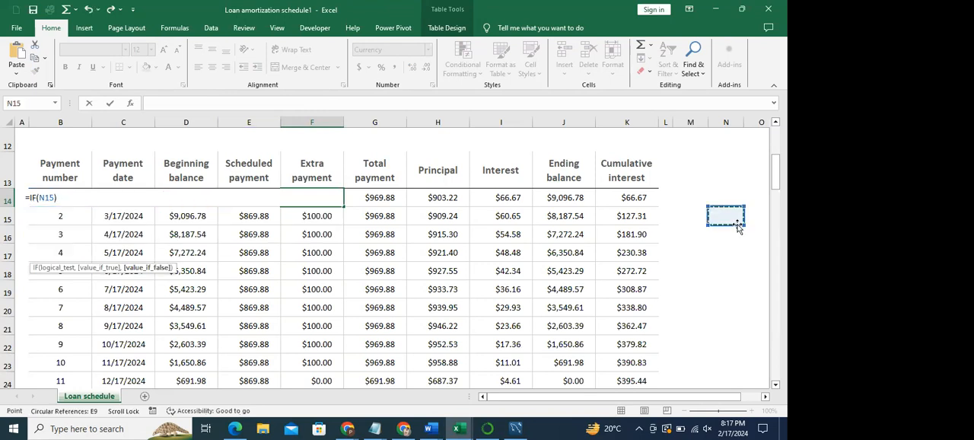
pyautogui.hotkey('ctrl', 'z')
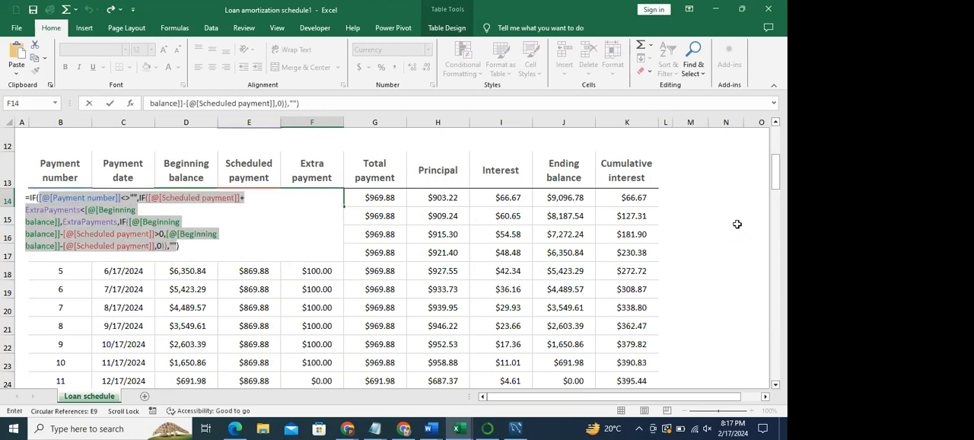
pyautogui.press('Escape')
pyautogui.press('Down')
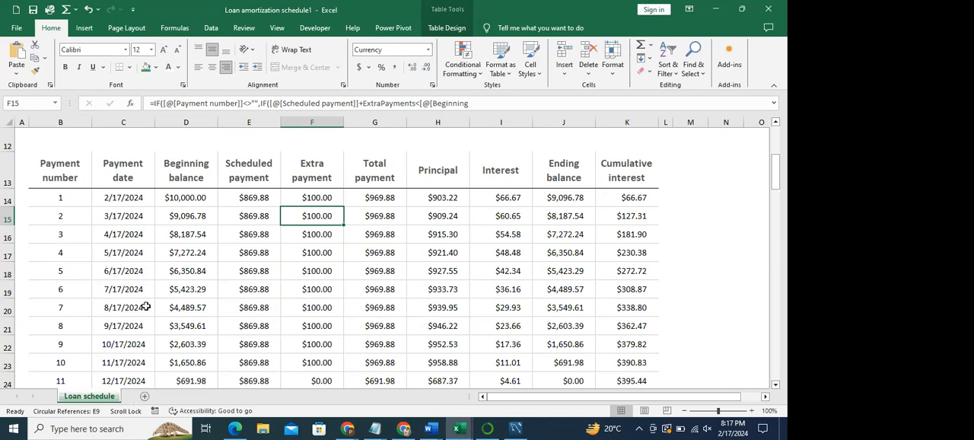
# - Change the loan's annual interest rate in the Enter values section to 2%
pyautogui.moveTo(780, 183); pyautogui.dragTo(780, 149)
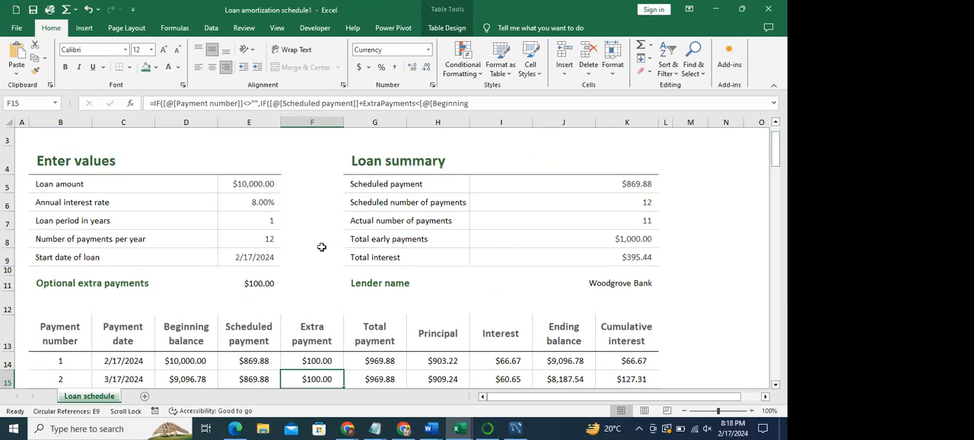
pyautogui.click(261, 203)
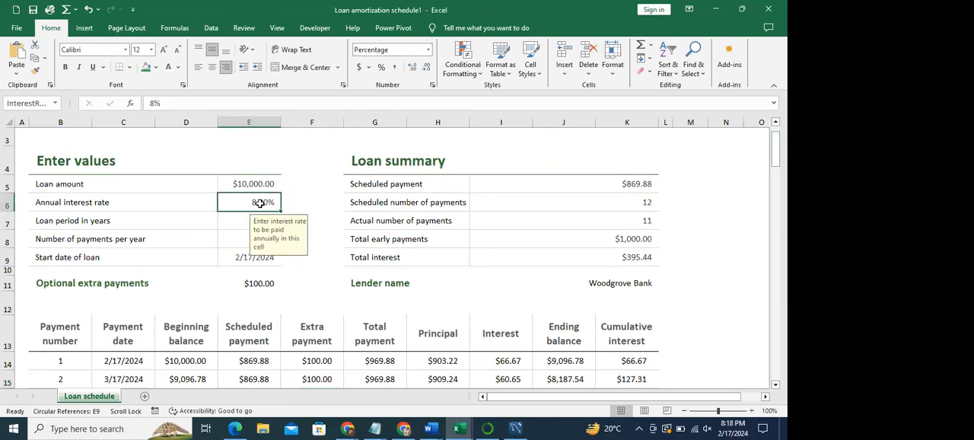
pyautogui.write('2')
pyautogui.press('Return')
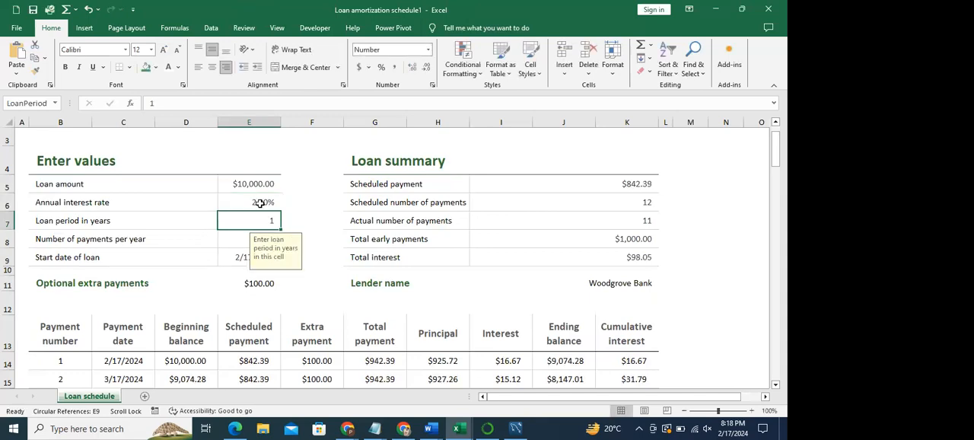
# - Set the loan period to 2 years and the number of payments per year to 24
pyautogui.write('2')
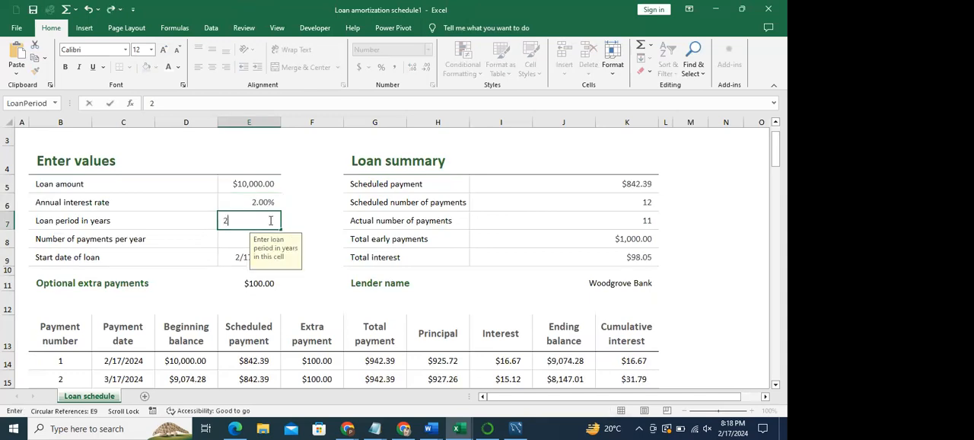
pyautogui.press('Return')
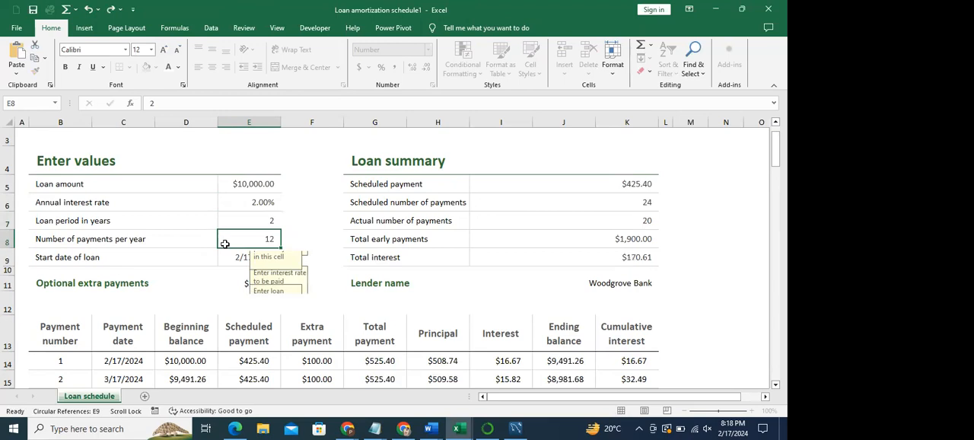
pyautogui.write('24')
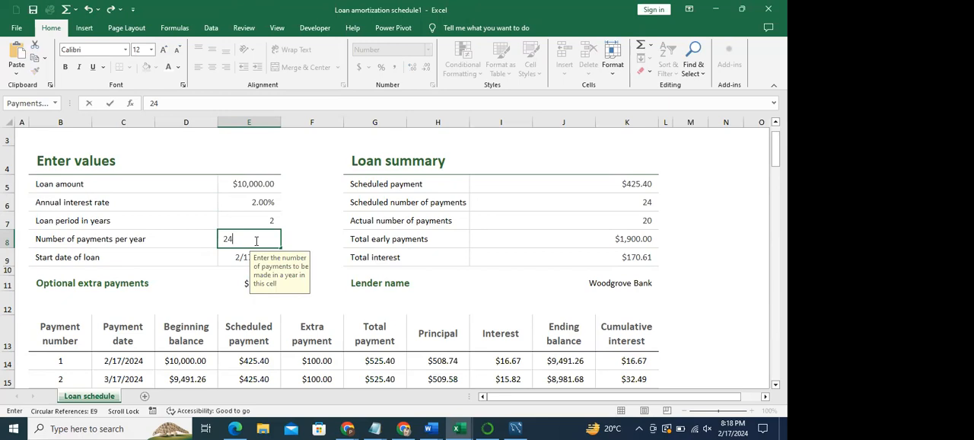
pyautogui.press('Return')
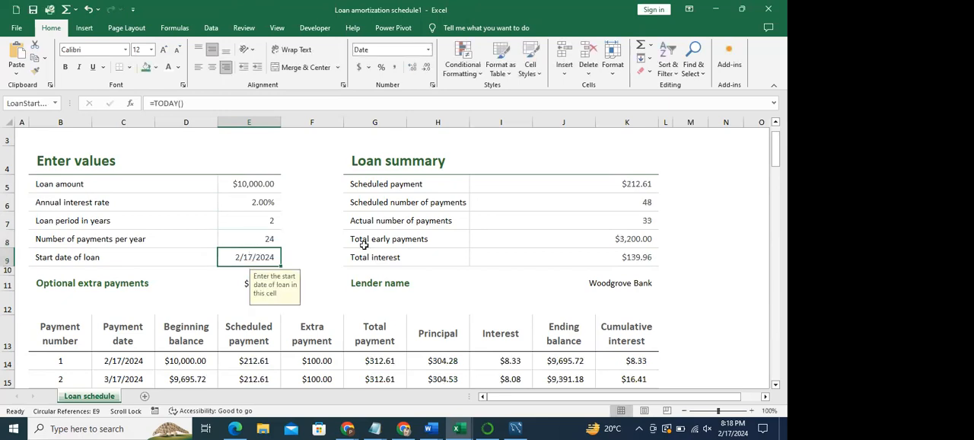
# - Examine the payment schedule down to its last row, checking the ending balance and the final payment date
pyautogui.moveTo(780, 143); pyautogui.dragTo(782, 248)
pyautogui.click(657, 224)
pyautogui.click(541, 197)
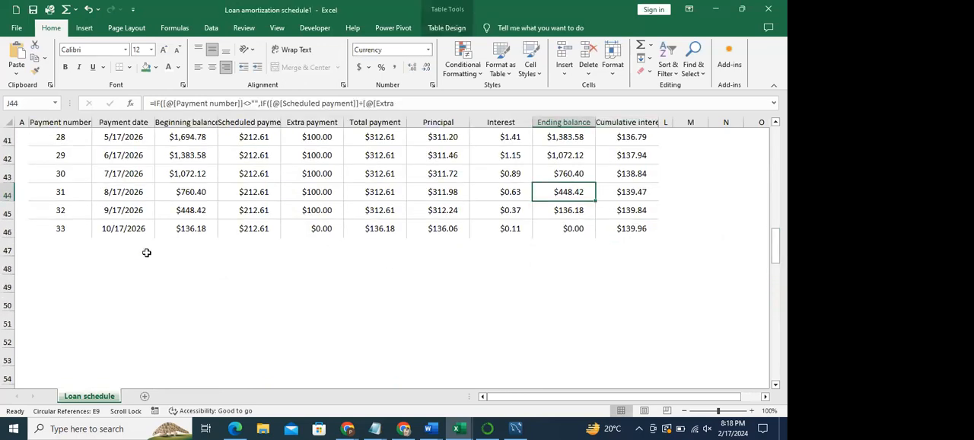
pyautogui.click(147, 229)
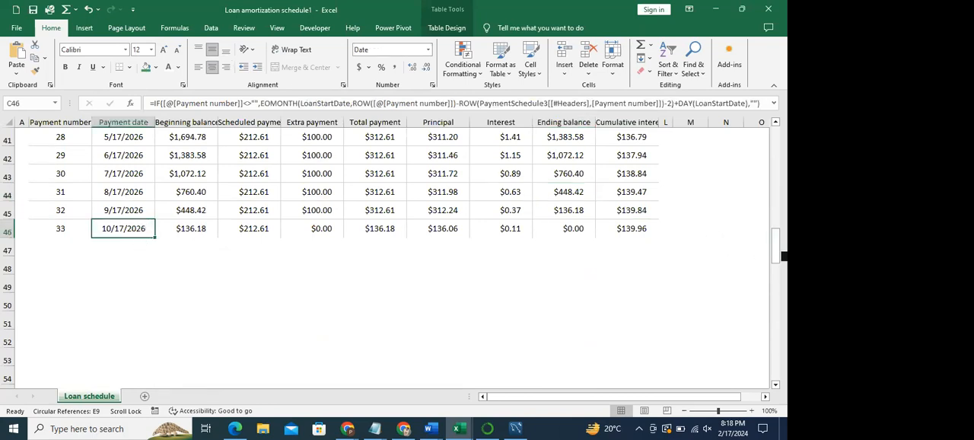
pyautogui.moveTo(782, 241); pyautogui.dragTo(783, 137)
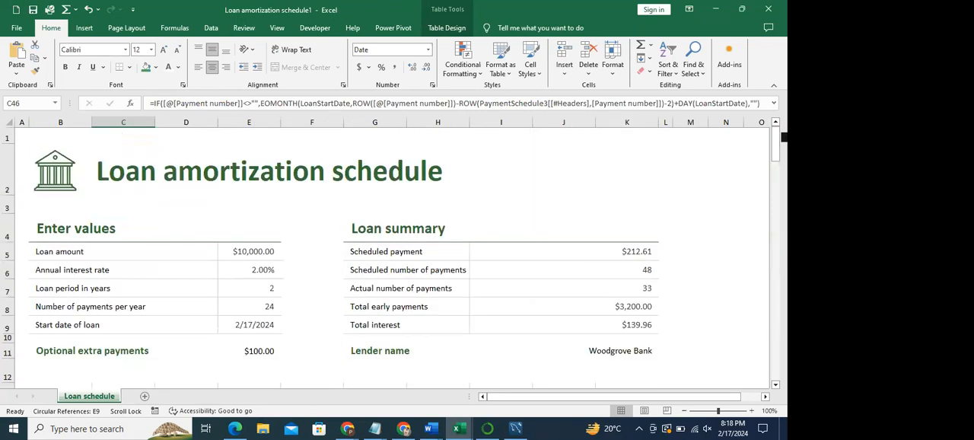
# - Search the online templates for "loan" and browse the matching templates
pyautogui.click(17, 29)
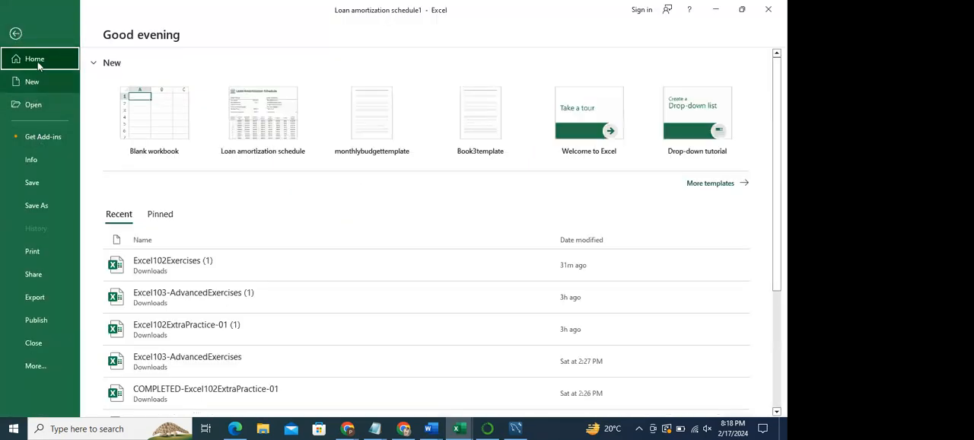
pyautogui.click(35, 82)
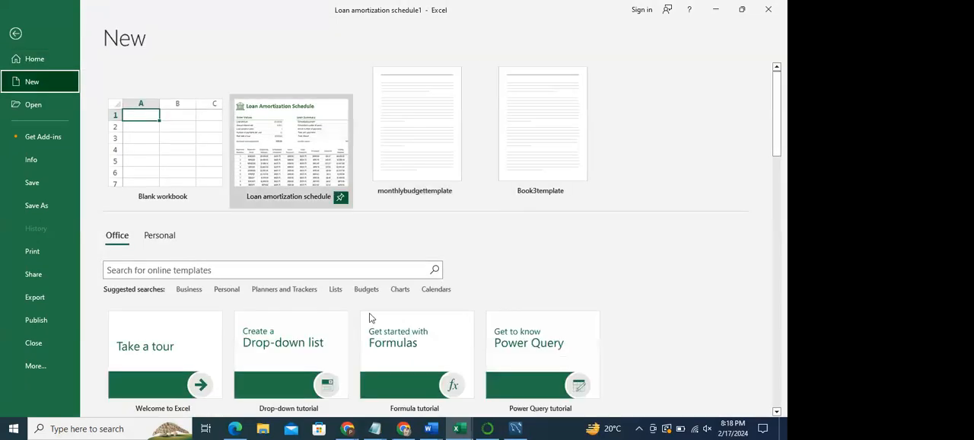
pyautogui.click(266, 269)
pyautogui.write('loan')
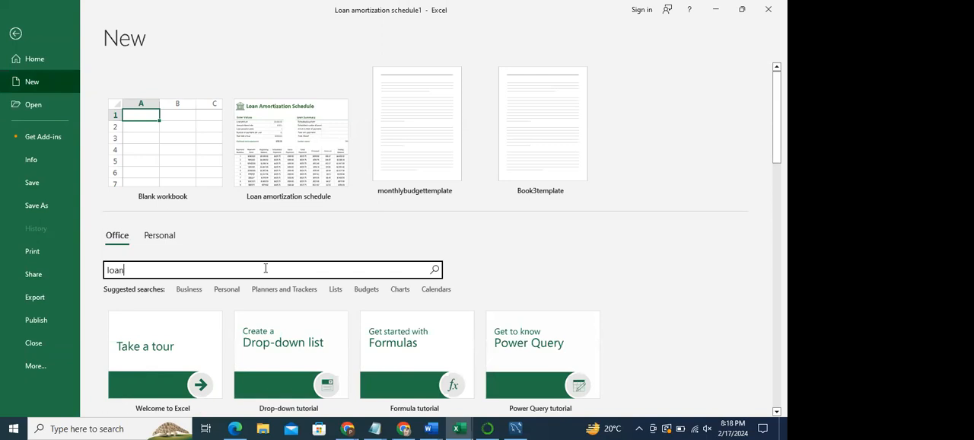
pyautogui.press('Return')
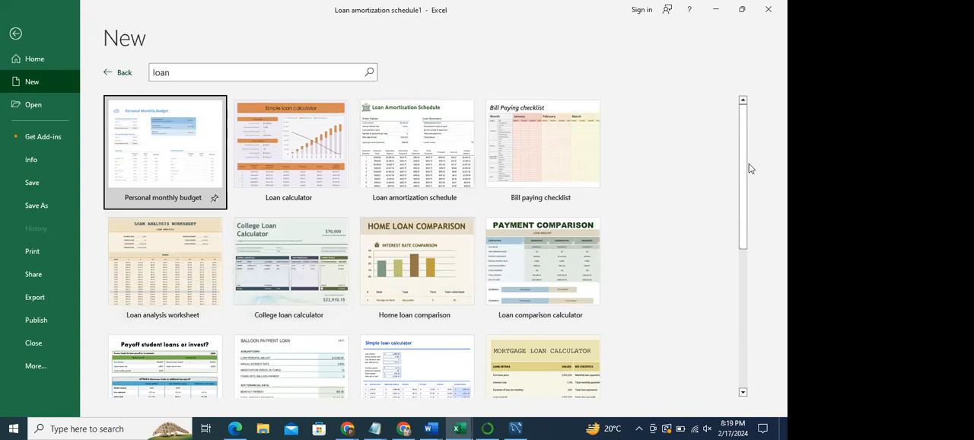
pyautogui.moveTo(743, 168); pyautogui.dragTo(679, 114)
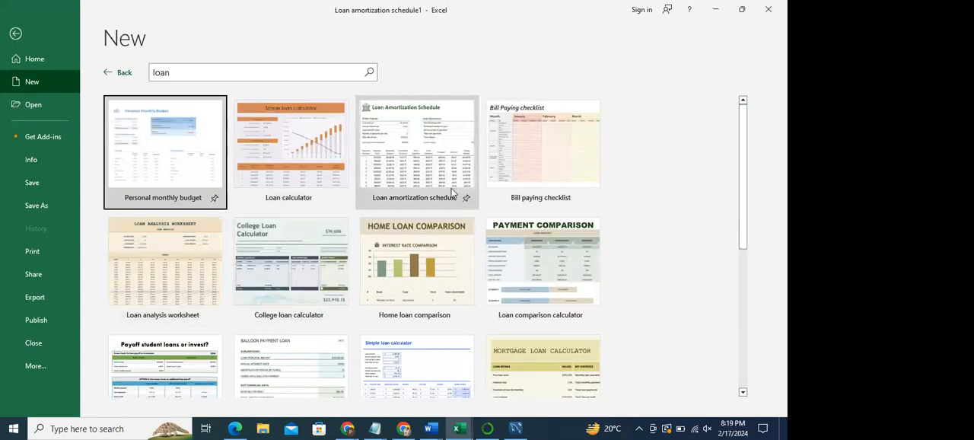
# - Leave the template search and close the loan amortization workbook without saving its changes
pyautogui.click(16, 35)
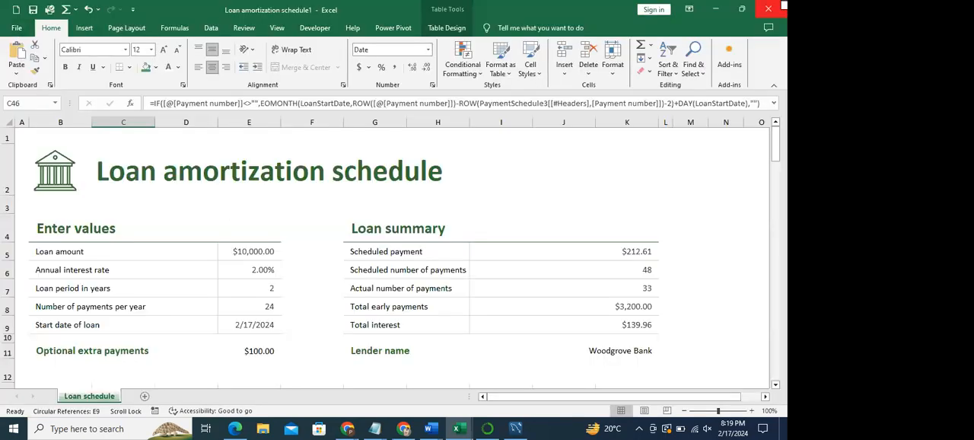
pyautogui.click(775, 7)
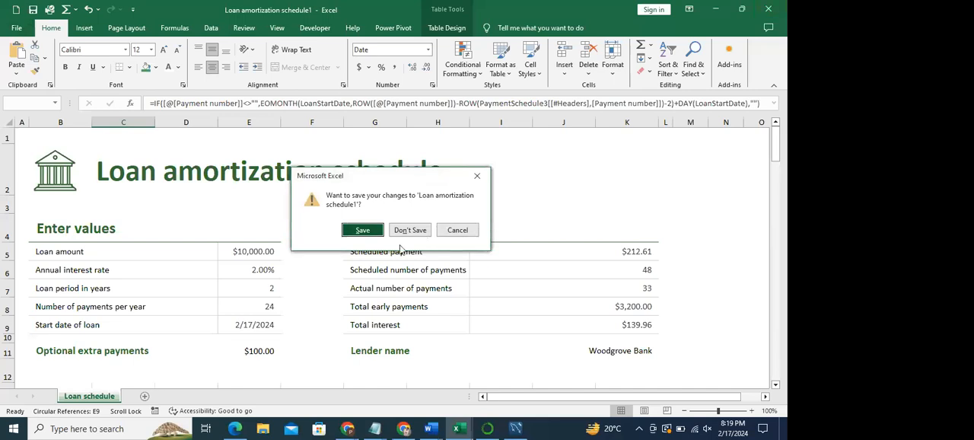
pyautogui.click(411, 230)
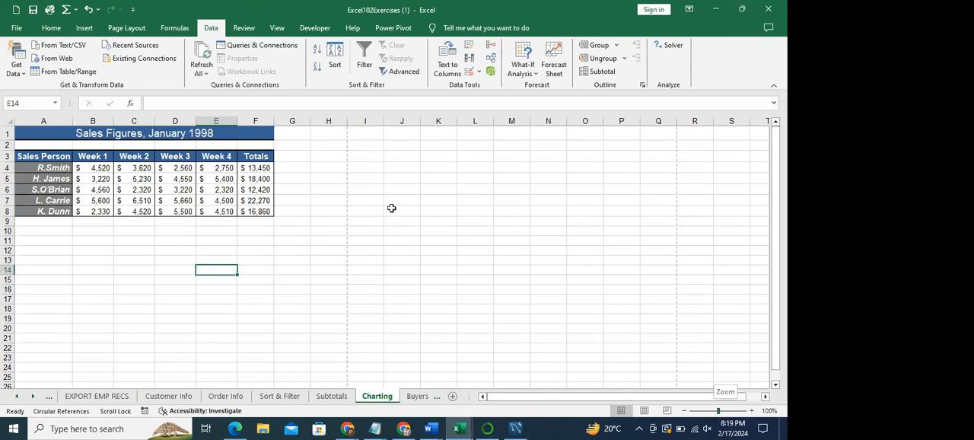
# - Check the Charting sheet in Page Break Preview and return it to Normal view
pyautogui.click(126, 32)
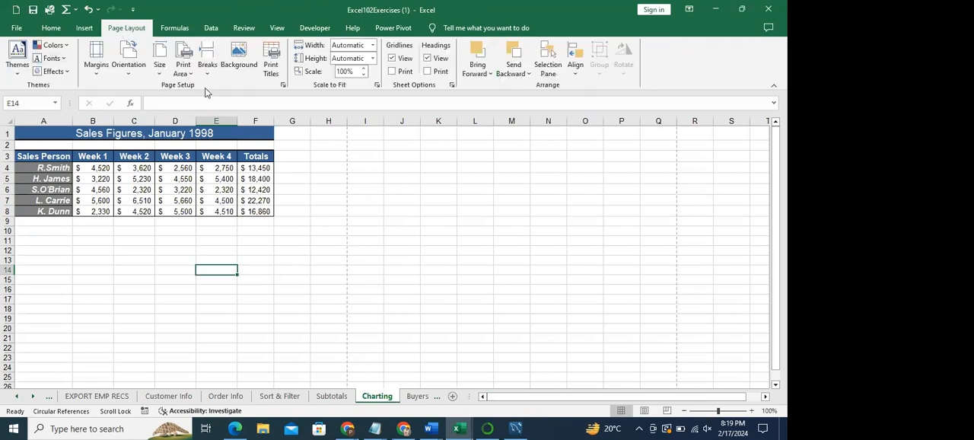
pyautogui.click(277, 30)
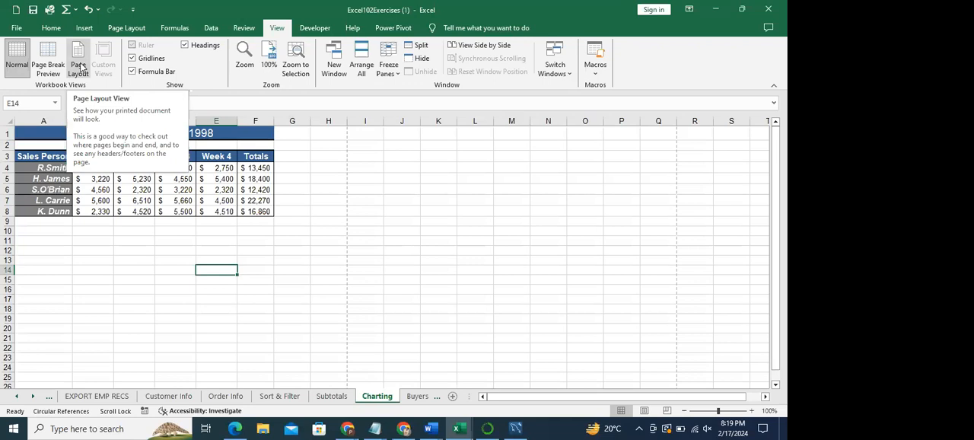
pyautogui.click(320, 289)
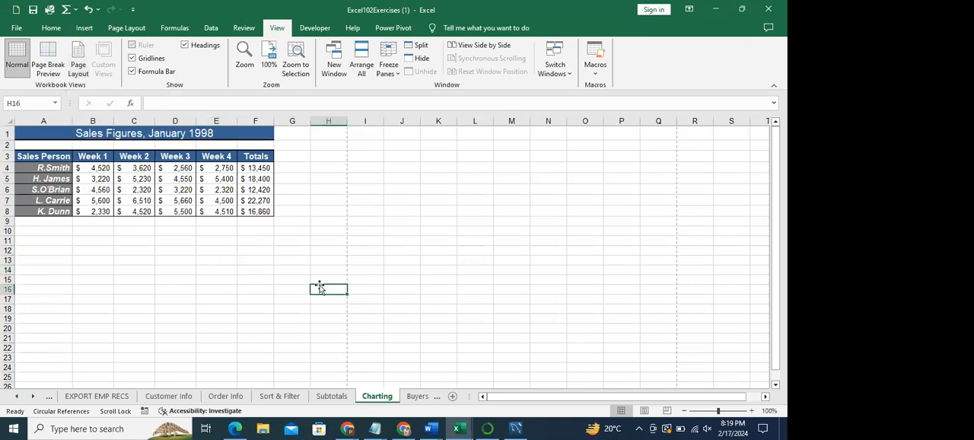
pyautogui.click(53, 29)
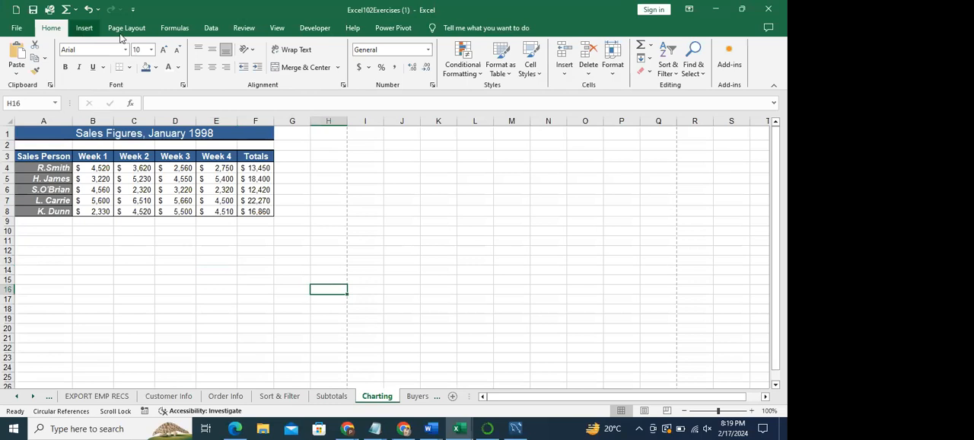
pyautogui.click(278, 29)
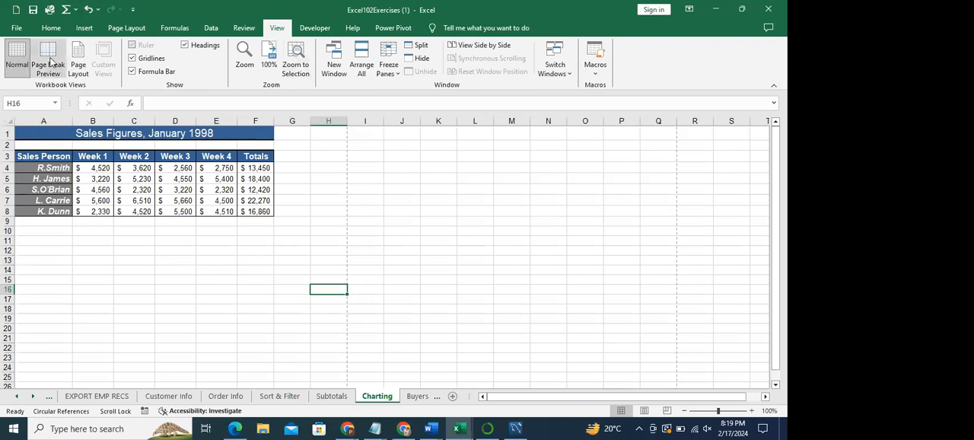
pyautogui.click(48, 57)
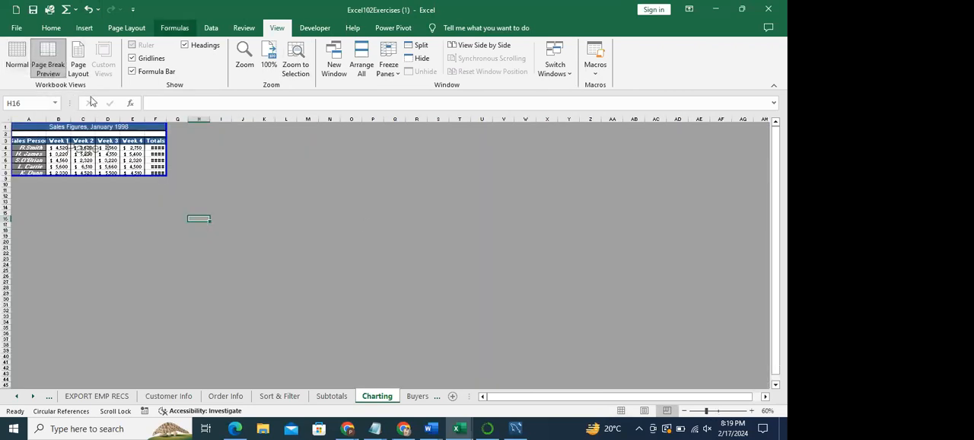
pyautogui.click(19, 67)
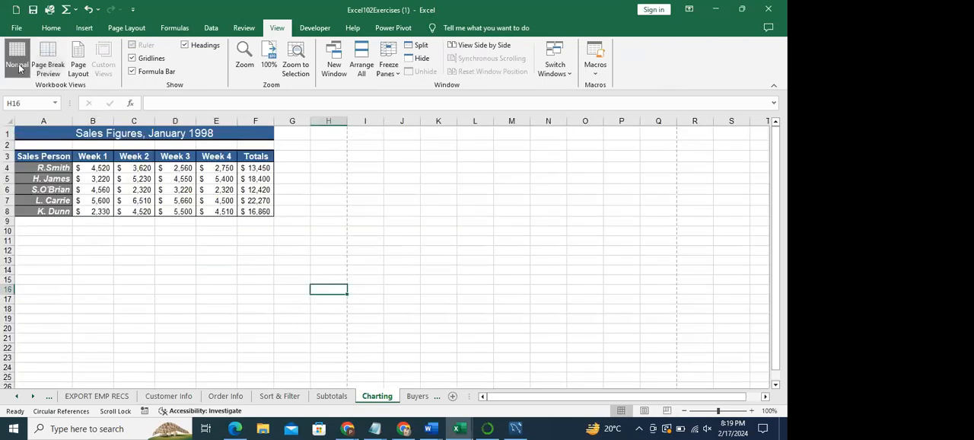
pyautogui.click(683, 410)
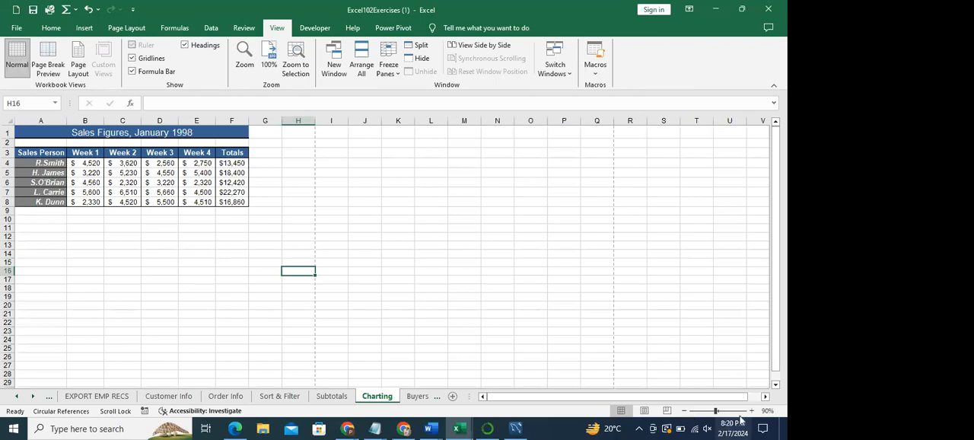
pyautogui.click(752, 411)
pyautogui.click(753, 411)
pyautogui.click(752, 411)
pyautogui.click(752, 411)
pyautogui.moveTo(168, 292); pyautogui.dragTo(378, 316)
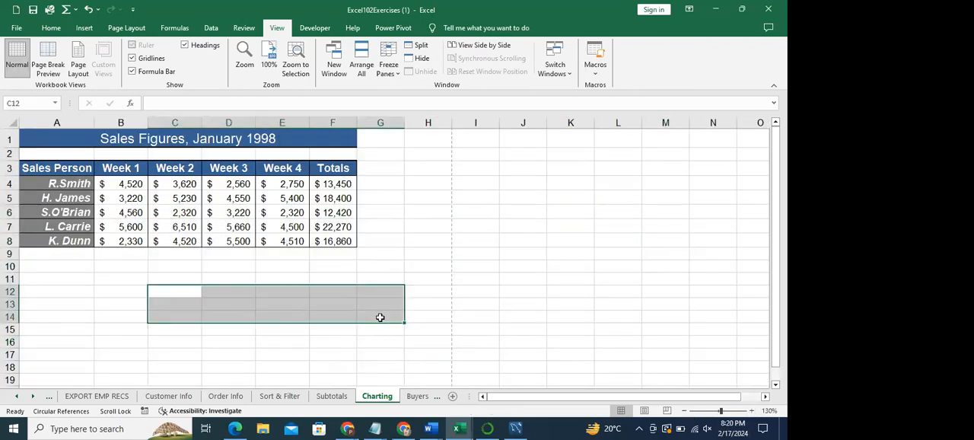
pyautogui.moveTo(778, 222); pyautogui.dragTo(782, 222)
pyautogui.click(441, 192)
# - Copy the sales table in A3:F8 and paste the copy beside it, starting at cell G3
pyautogui.moveTo(29, 168); pyautogui.dragTo(334, 240)
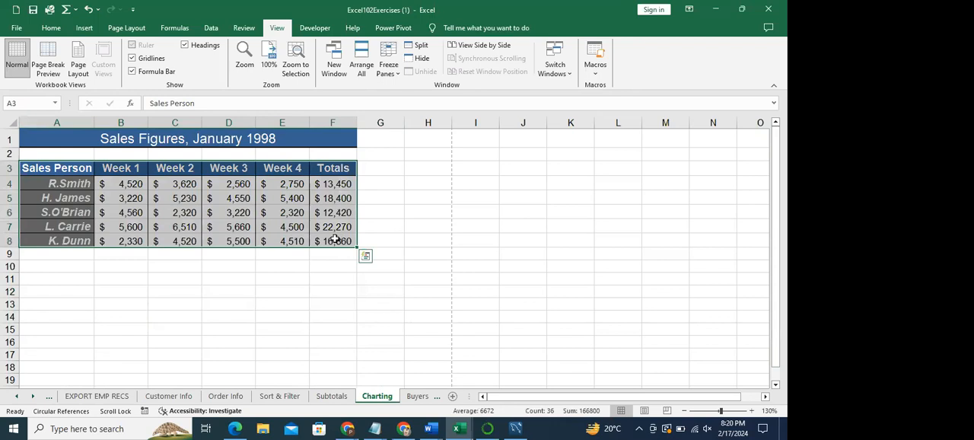
pyautogui.hotkey('ctrl', 'c')
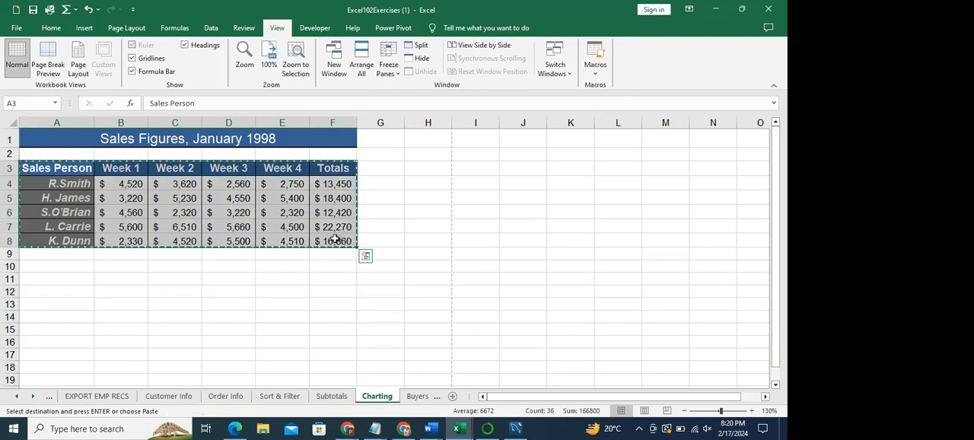
pyautogui.click(399, 173)
pyautogui.hotkey('ctrl', 'v')
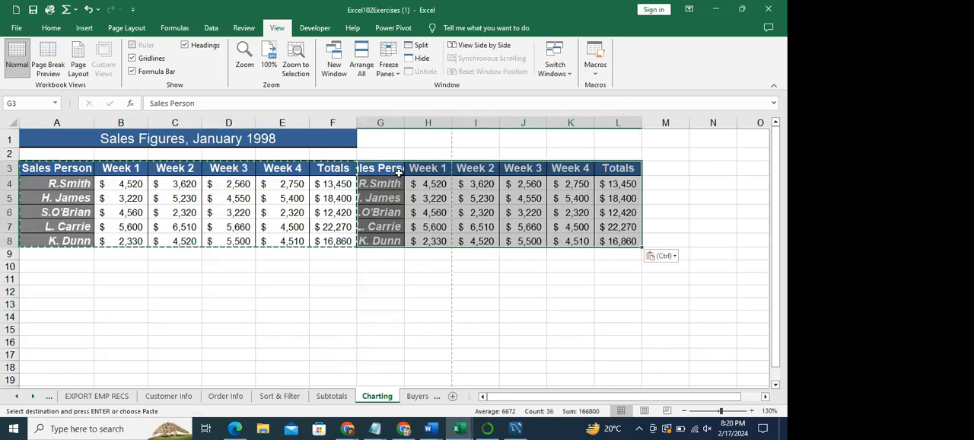
# - Open the print preview of the Charting sheet and go to page 2
pyautogui.click(328, 307)
pyautogui.click(752, 411)
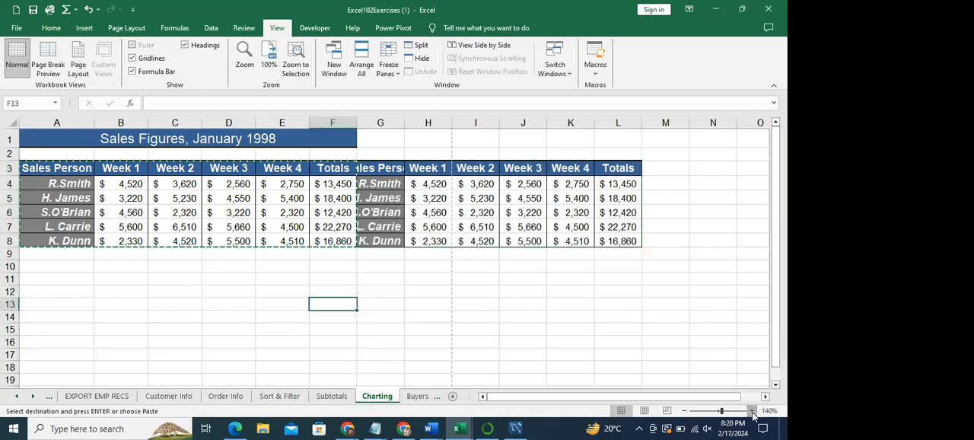
pyautogui.click(752, 411)
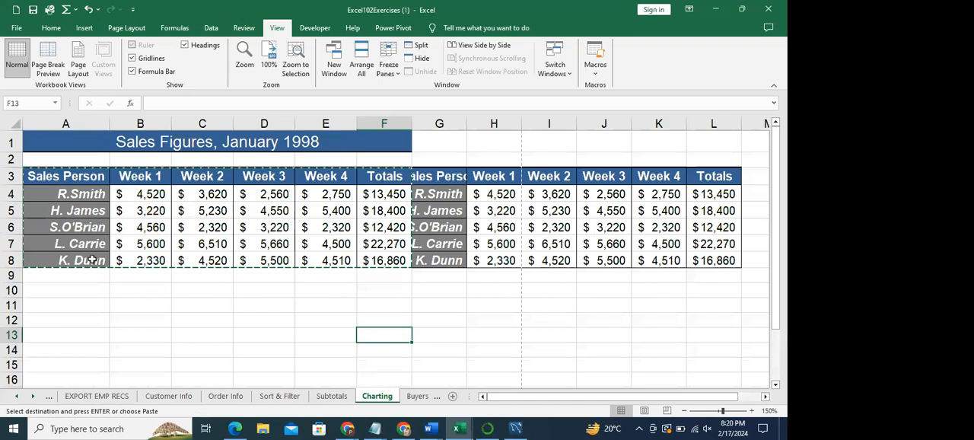
pyautogui.click(195, 306)
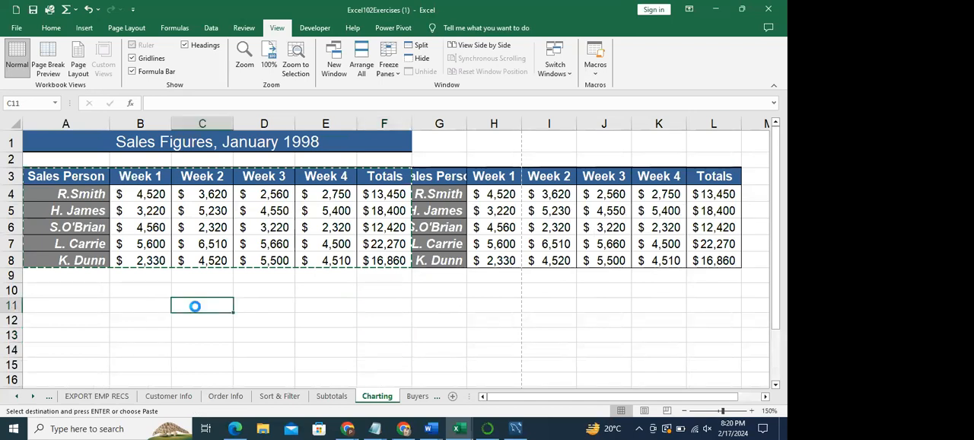
pyautogui.hotkey('ctrl', 'p')
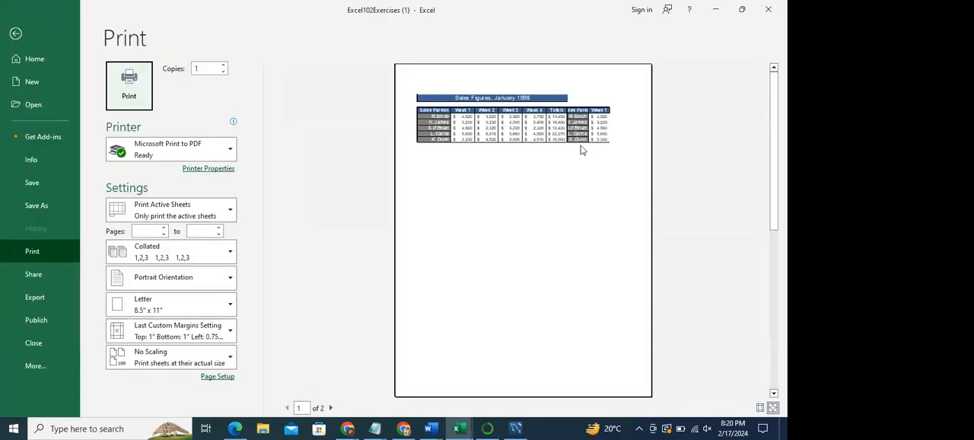
pyautogui.click(330, 409)
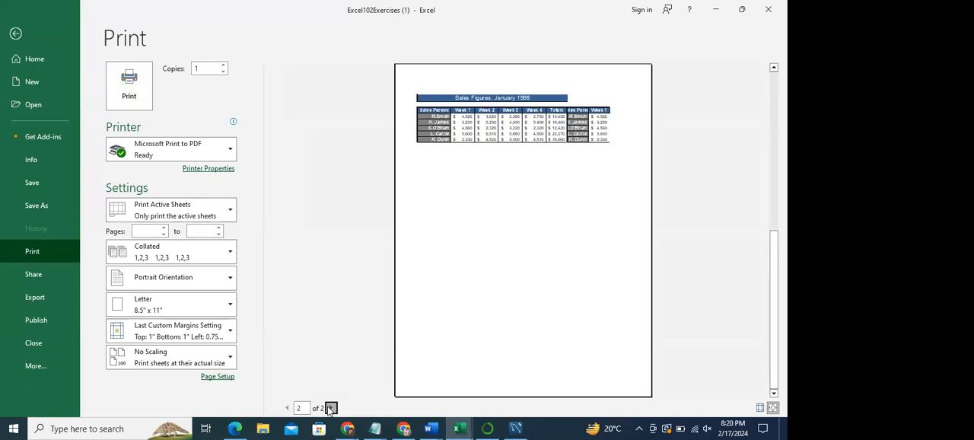
# - Compare pages 1 and 2 of the sales table in the print preview, finishing on page 1
pyautogui.click(287, 409)
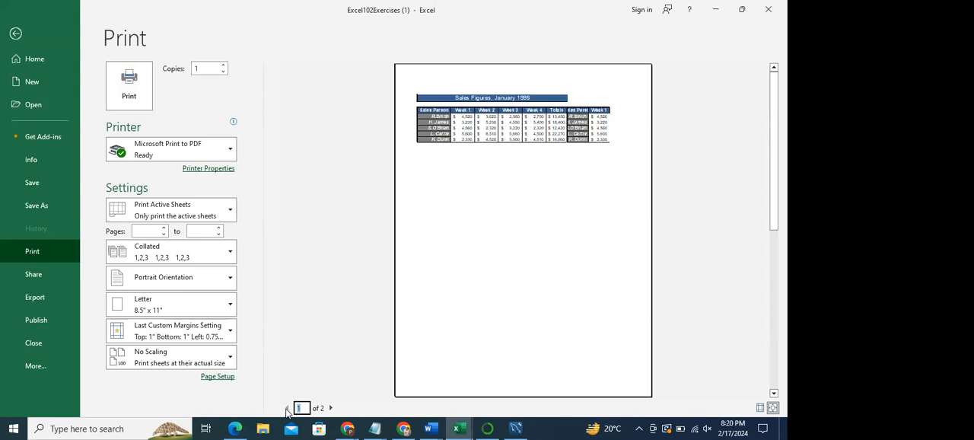
pyautogui.click(331, 409)
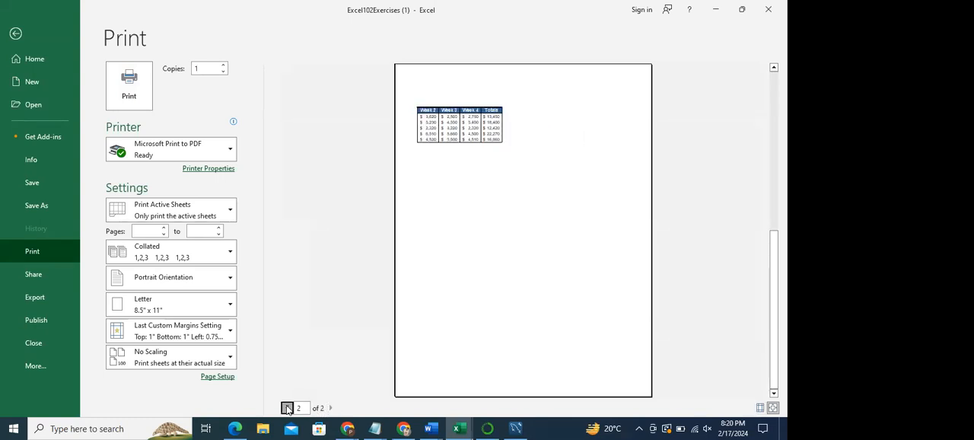
pyautogui.click(287, 409)
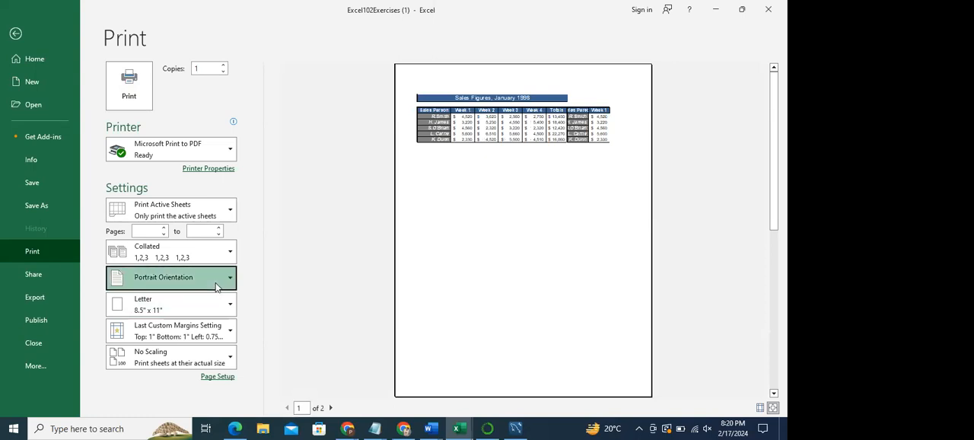
# - Preview the sales table in landscape orientation and set the page orientation back to portrait
pyautogui.click(215, 281)
pyautogui.click(194, 327)
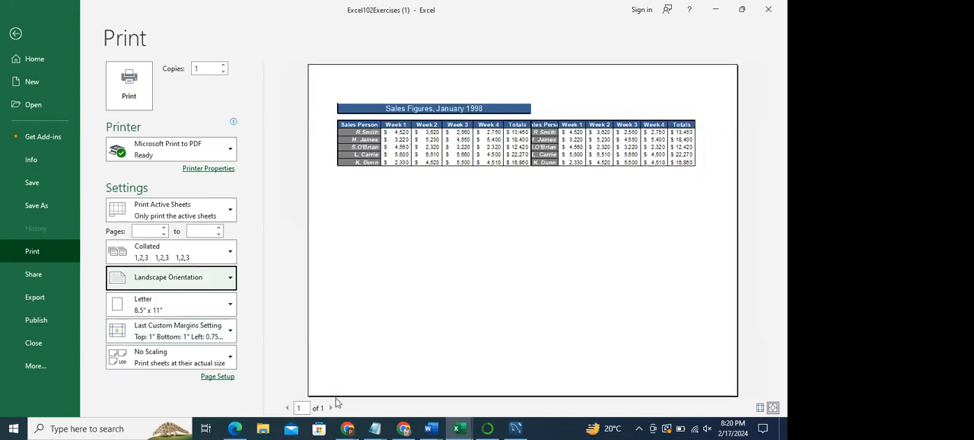
pyautogui.click(207, 279)
pyautogui.click(197, 304)
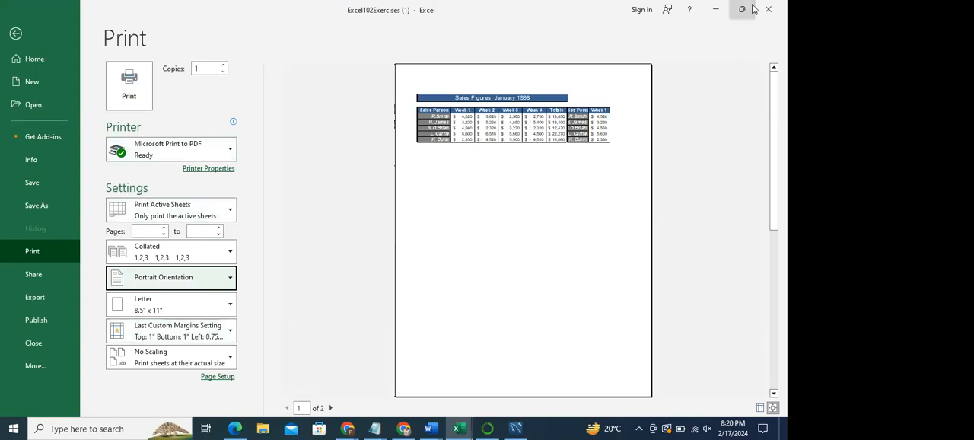
# - Leave the print preview, check the Charting sheet in Page Layout view and return it to Normal view
pyautogui.click(7, 37)
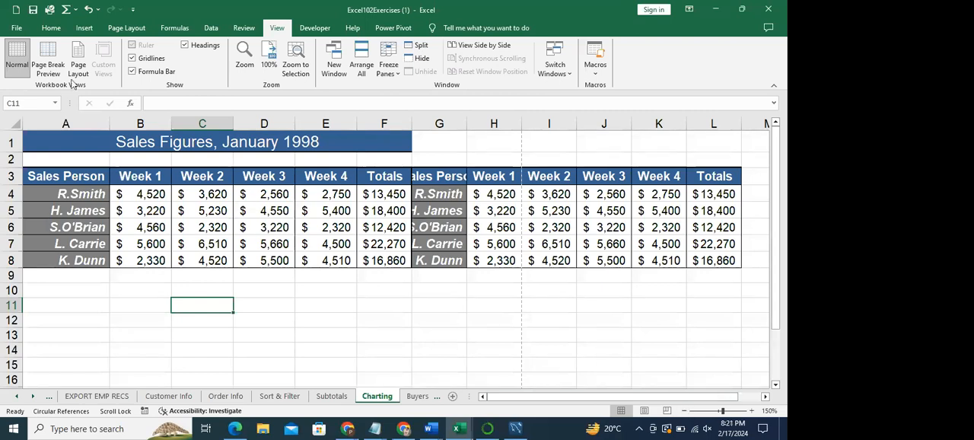
pyautogui.click(77, 51)
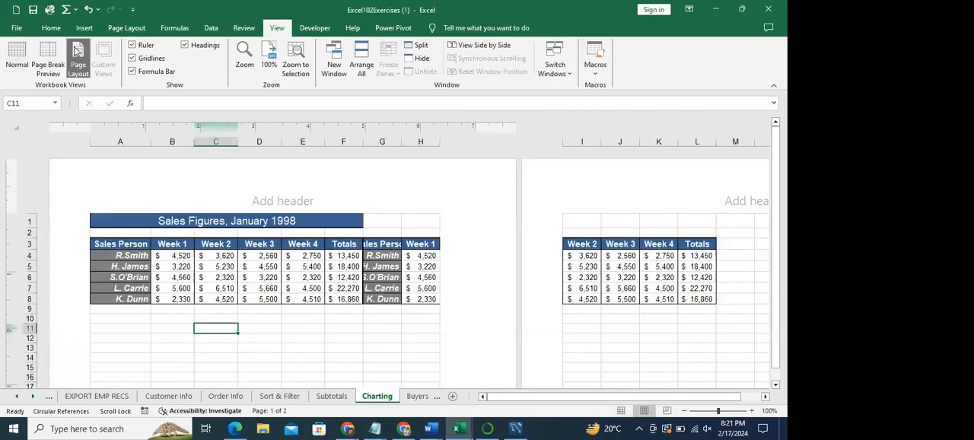
pyautogui.click(21, 57)
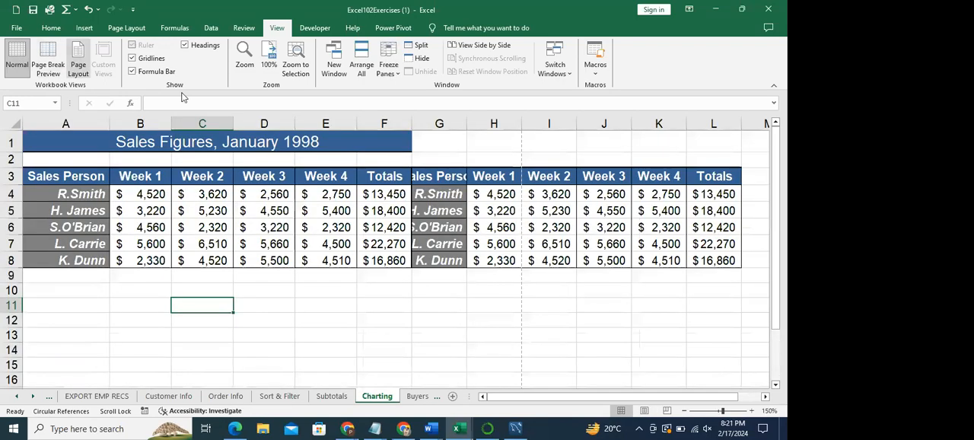
# - Examine the printed-page areas at 50% zoom by selecting cell blocks between the dashed page breaks and one block across a break
pyautogui.click(685, 411)
pyautogui.click(685, 411)
pyautogui.click(685, 411)
pyautogui.click(685, 411)
pyautogui.click(685, 411)
pyautogui.click(685, 412)
pyautogui.click(685, 411)
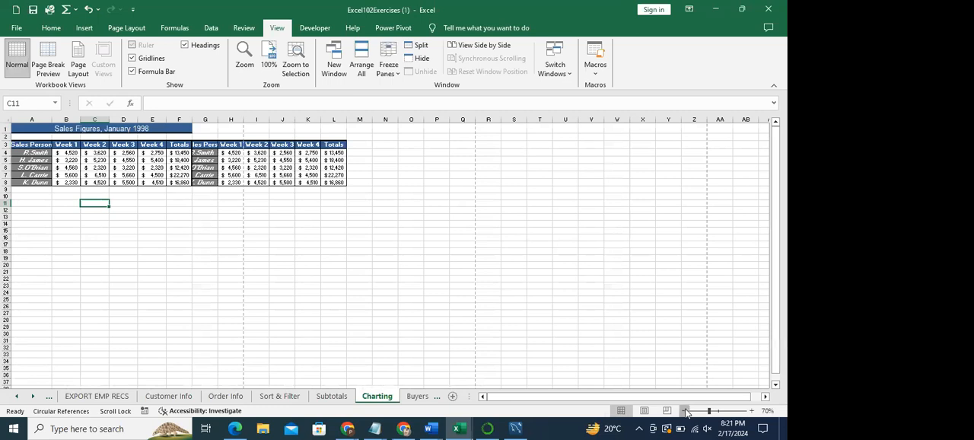
pyautogui.click(685, 411)
pyautogui.click(685, 411)
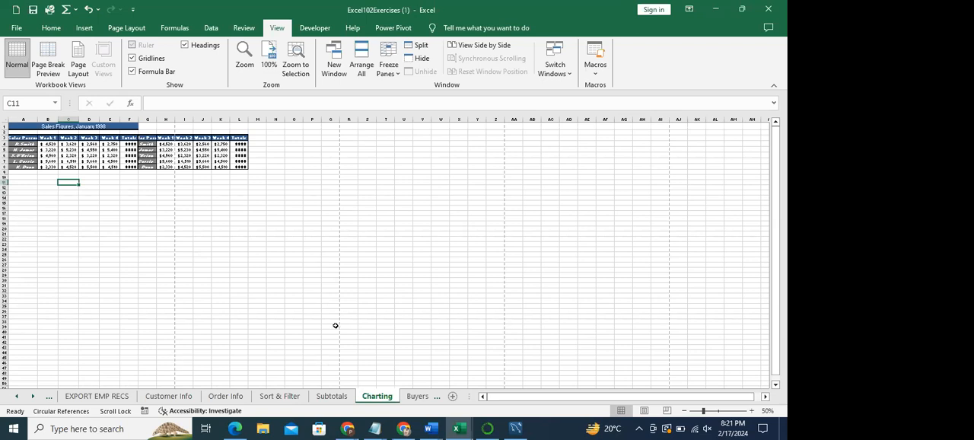
pyautogui.moveTo(782, 286); pyautogui.dragTo(782, 340)
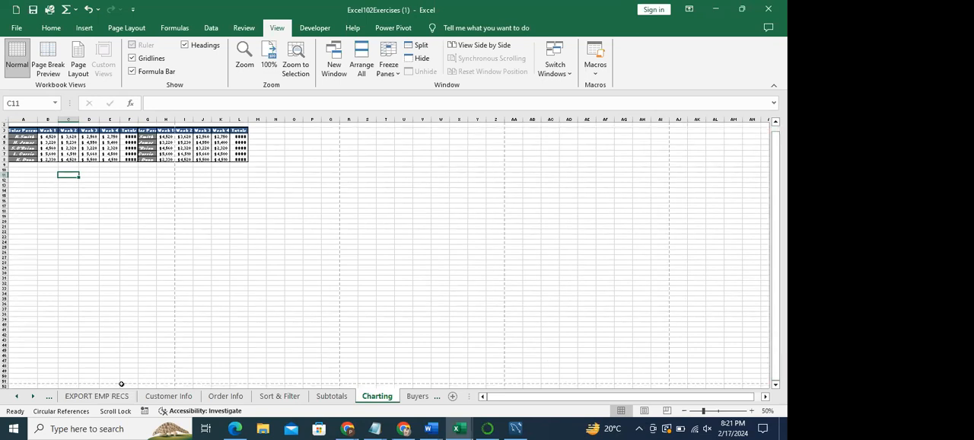
pyautogui.moveTo(38, 377); pyautogui.dragTo(164, 142)
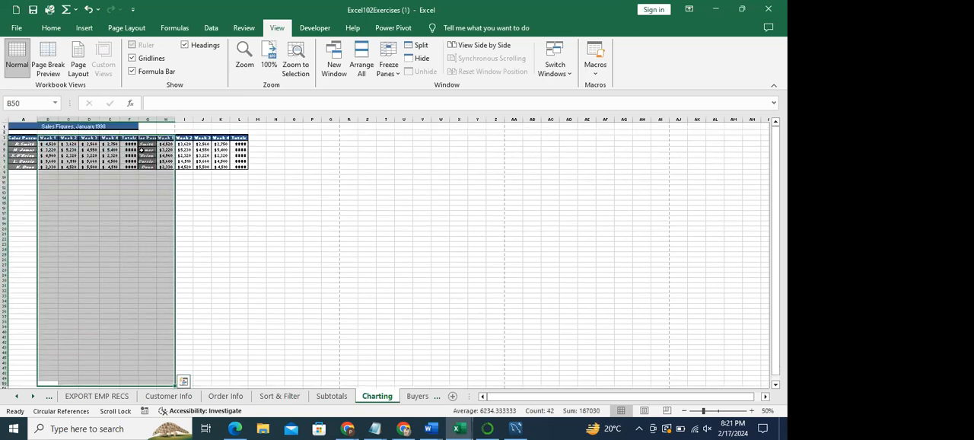
pyautogui.moveTo(199, 183); pyautogui.dragTo(322, 319)
pyautogui.moveTo(376, 168); pyautogui.dragTo(468, 312)
pyautogui.moveTo(566, 190); pyautogui.dragTo(643, 317)
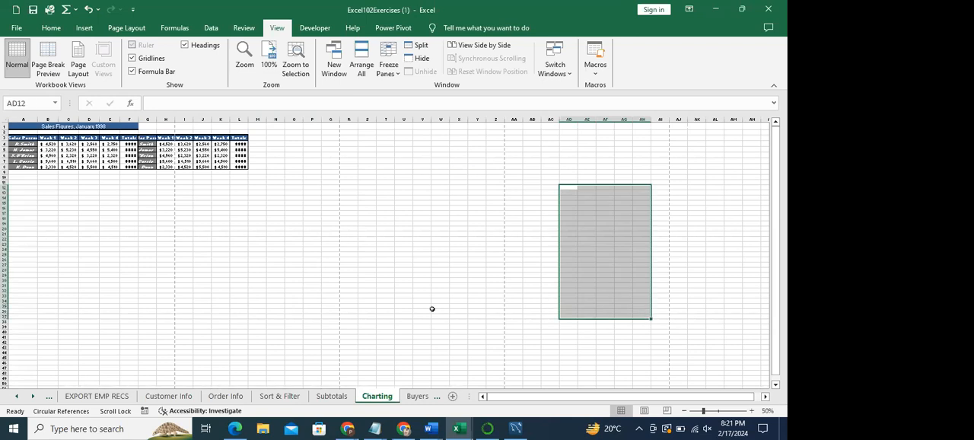
pyautogui.moveTo(12, 175); pyautogui.dragTo(313, 284)
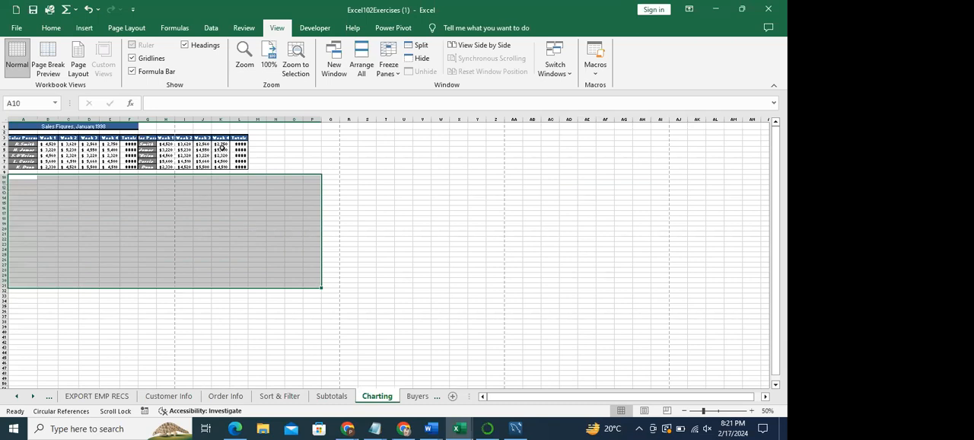
pyautogui.click(411, 228)
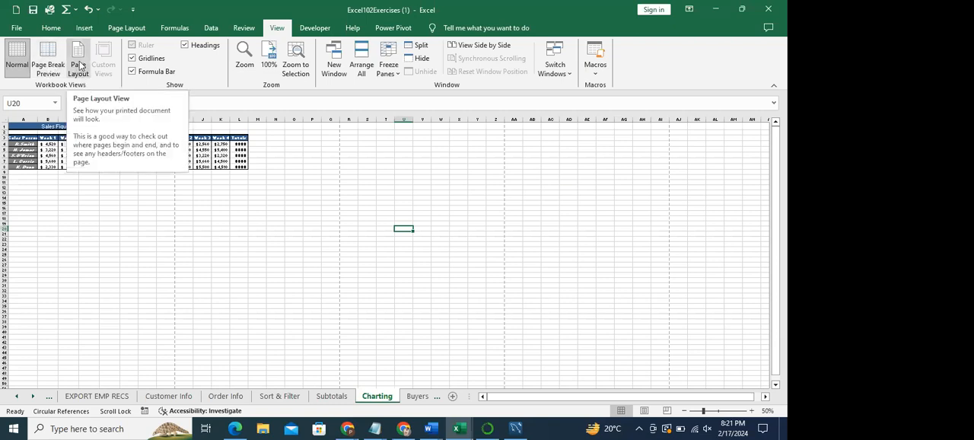
# - Show the Charting sheet in Page Layout view, open the center header above columns I to Q and leave it empty
pyautogui.click(79, 65)
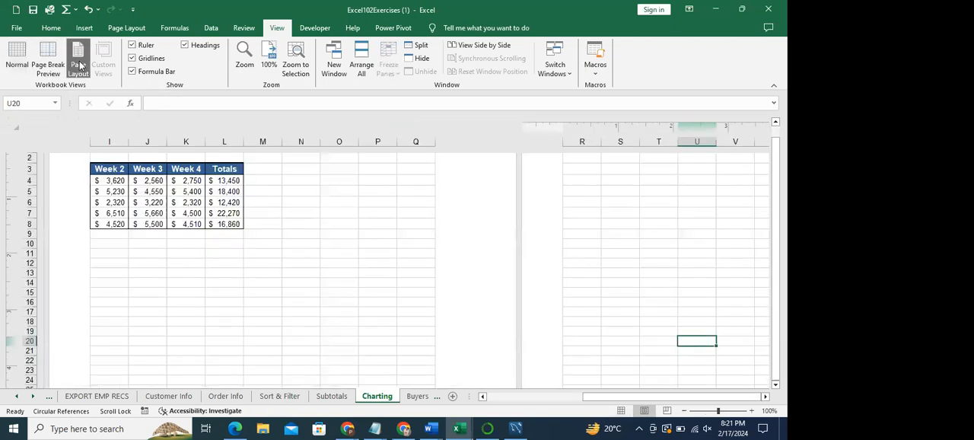
pyautogui.click(773, 258)
pyautogui.moveTo(774, 258); pyautogui.dragTo(763, 169)
pyautogui.click(277, 202)
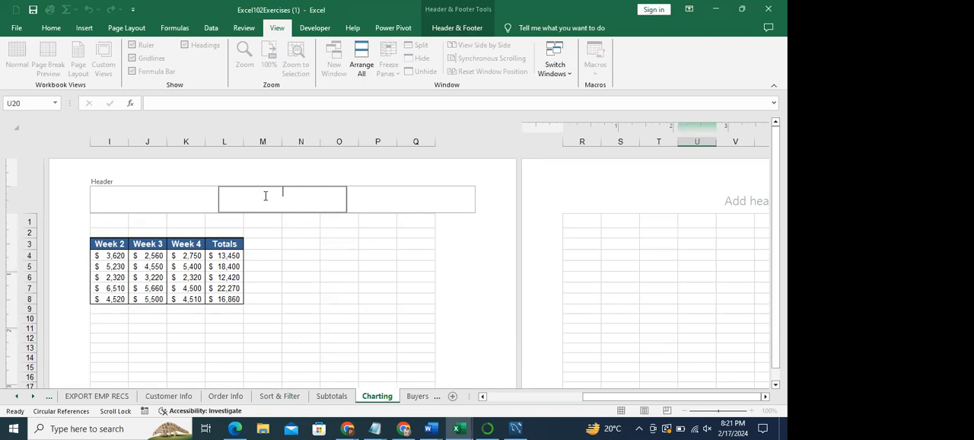
pyautogui.press('Escape')
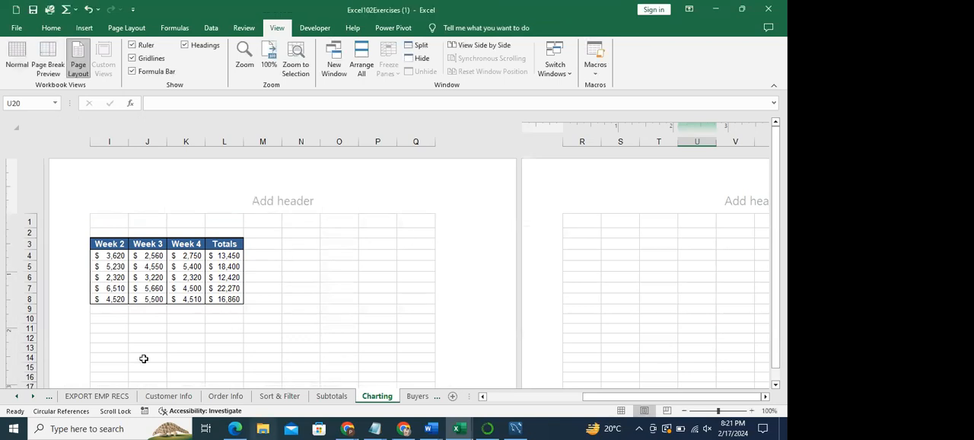